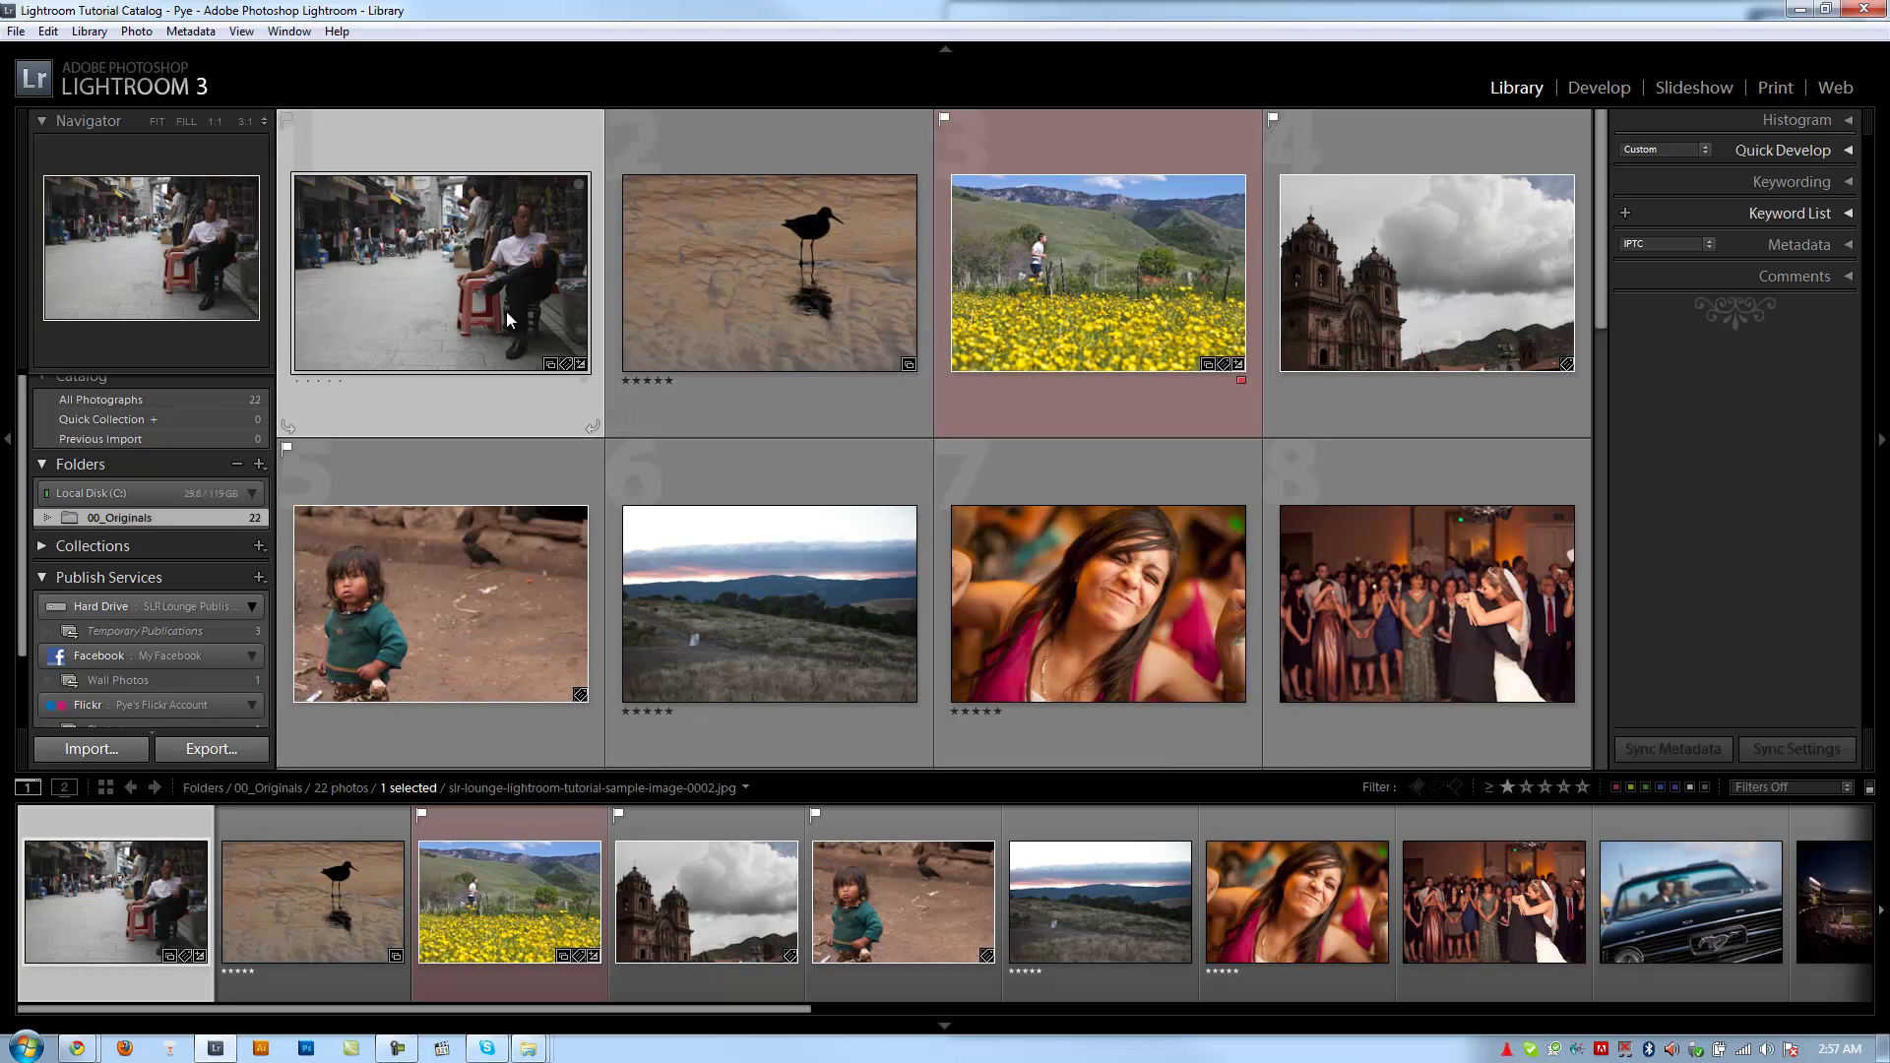
Step: Toggle the Library grid toolbar off and on with the T shortcut, leaving it shown
mouse_move(506, 313)
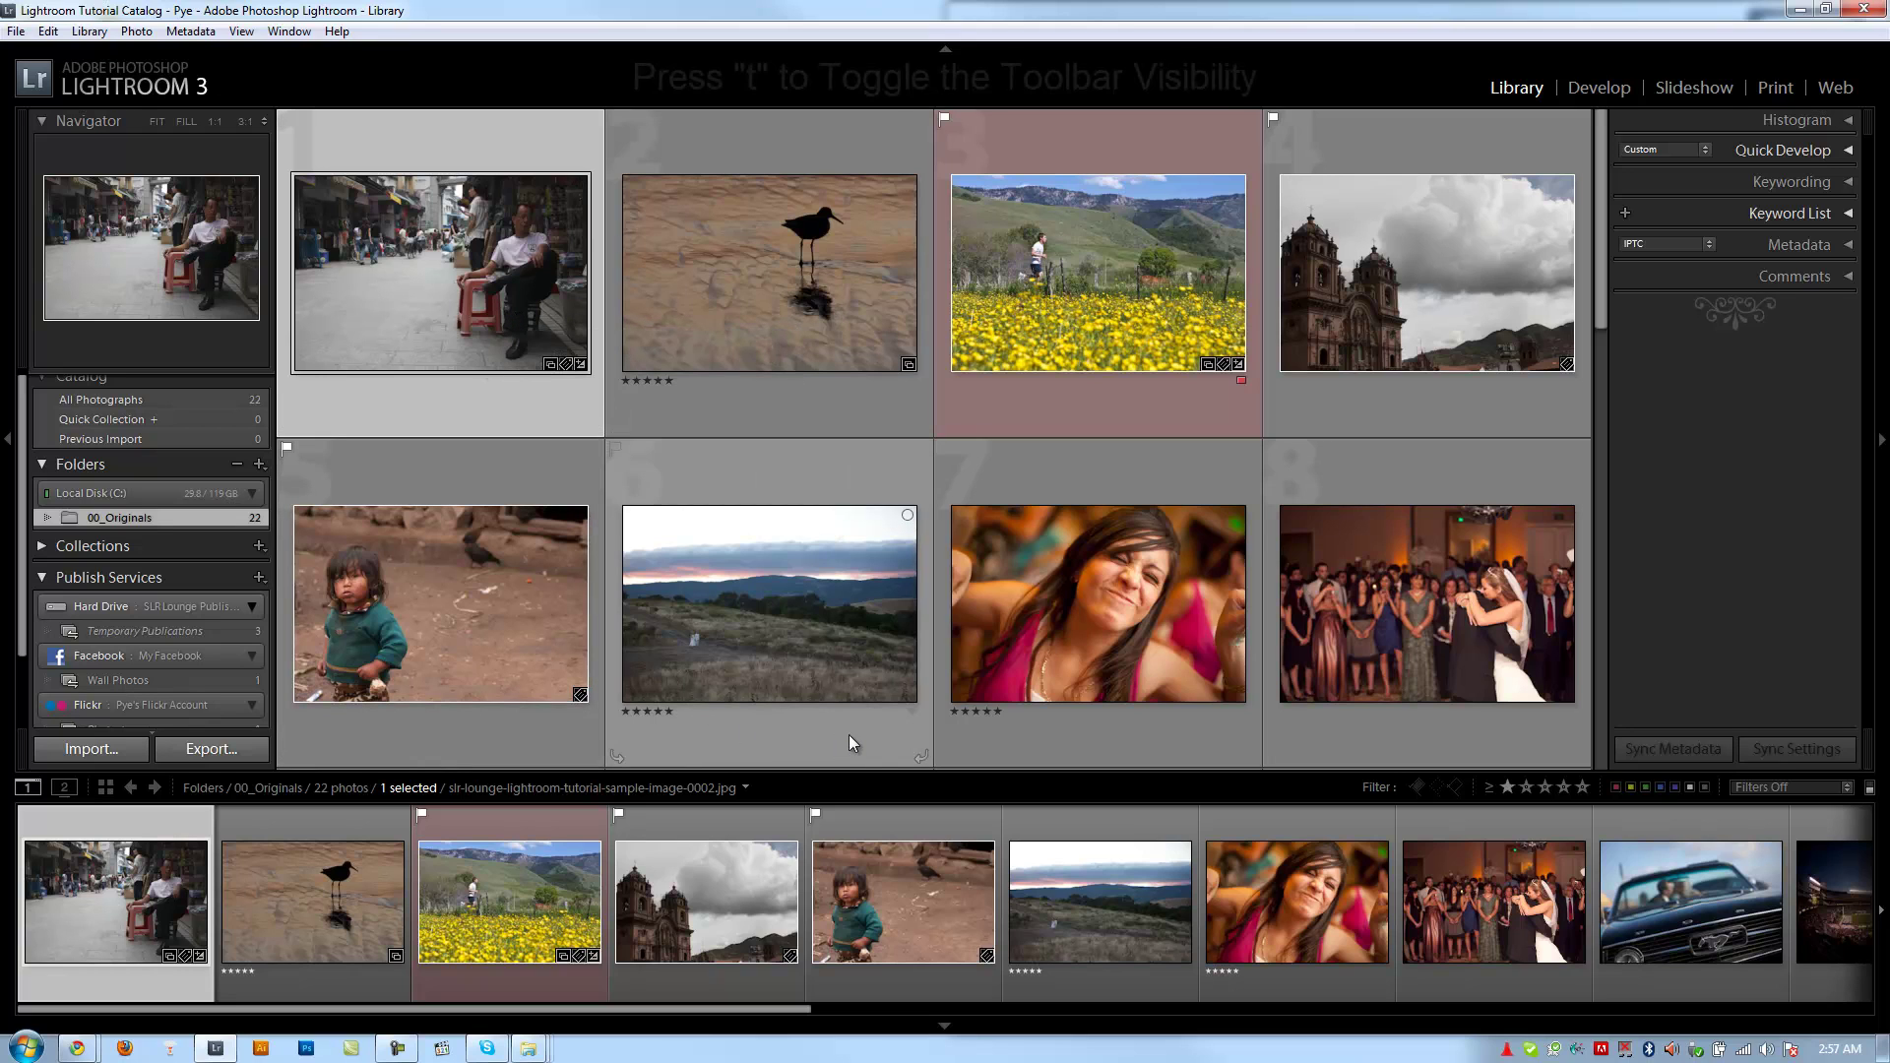
key(t)
mouse_move(638, 362)
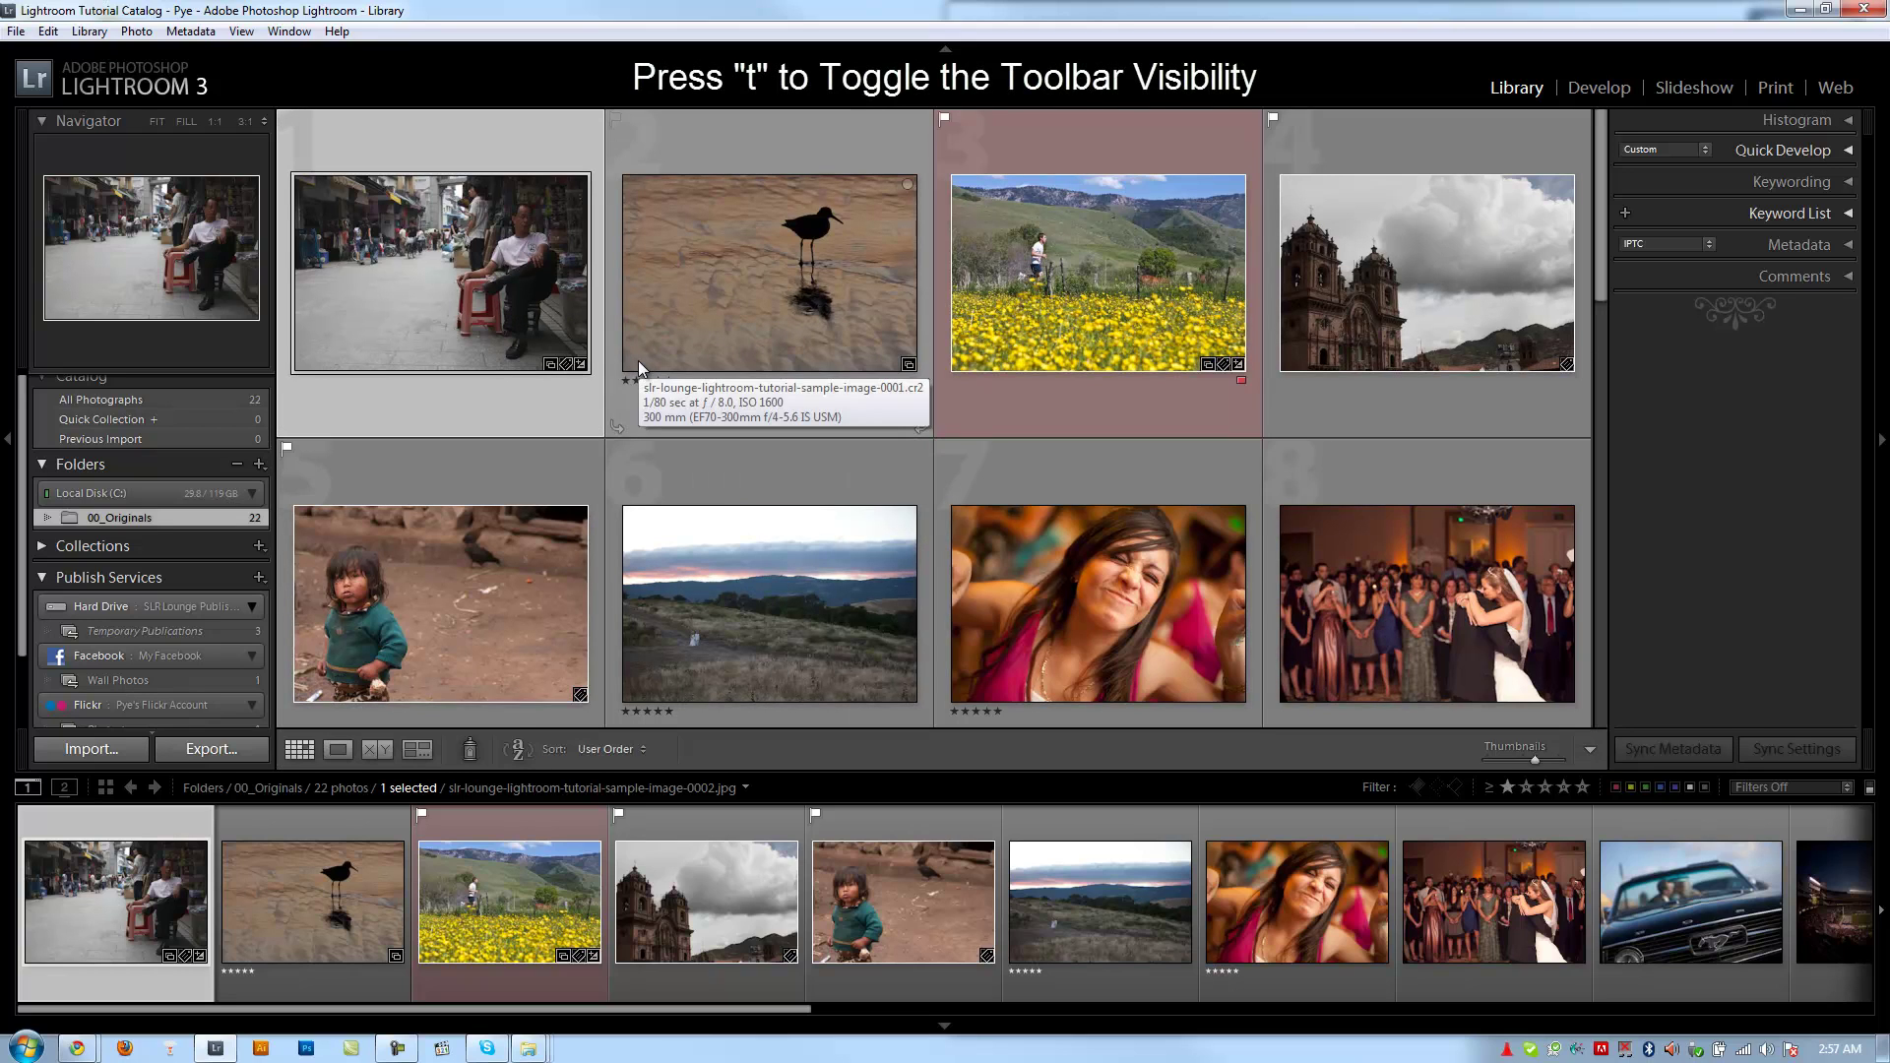
key(t)
key(t)
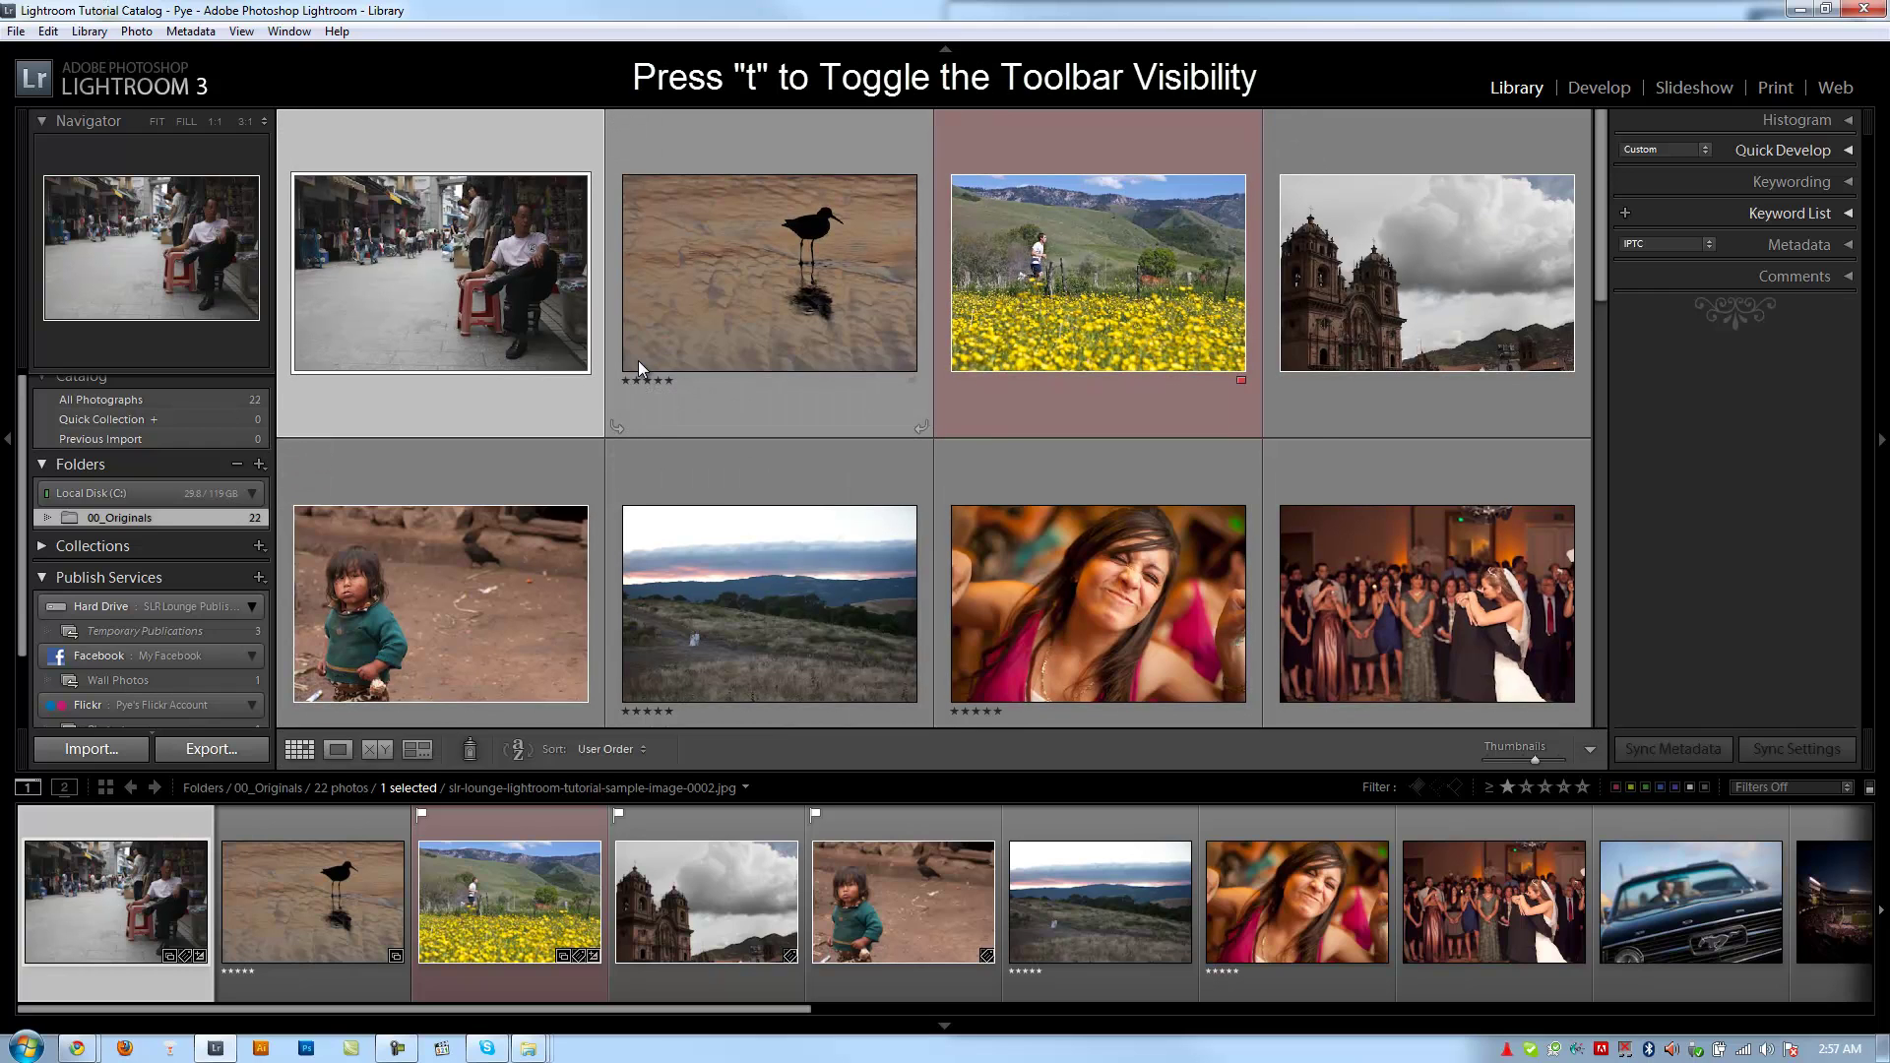
key(t)
key(t)
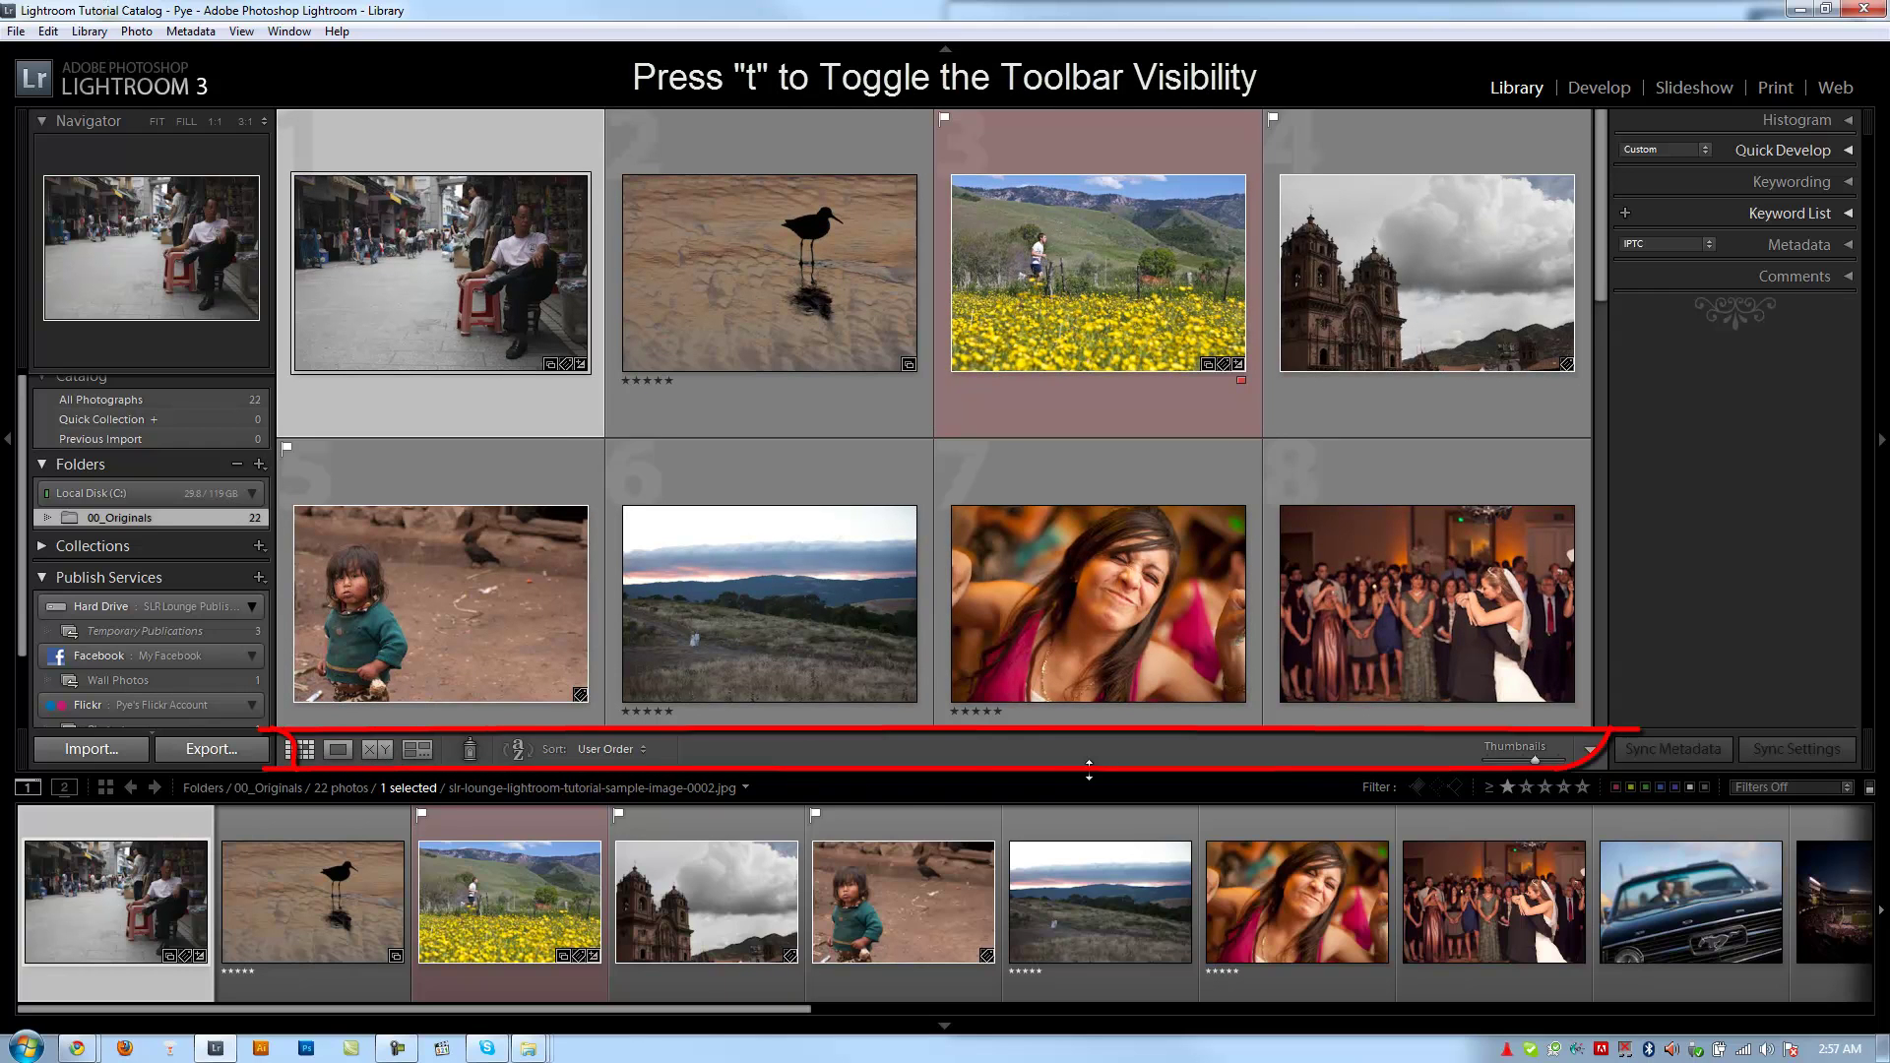
key(t)
key(t)
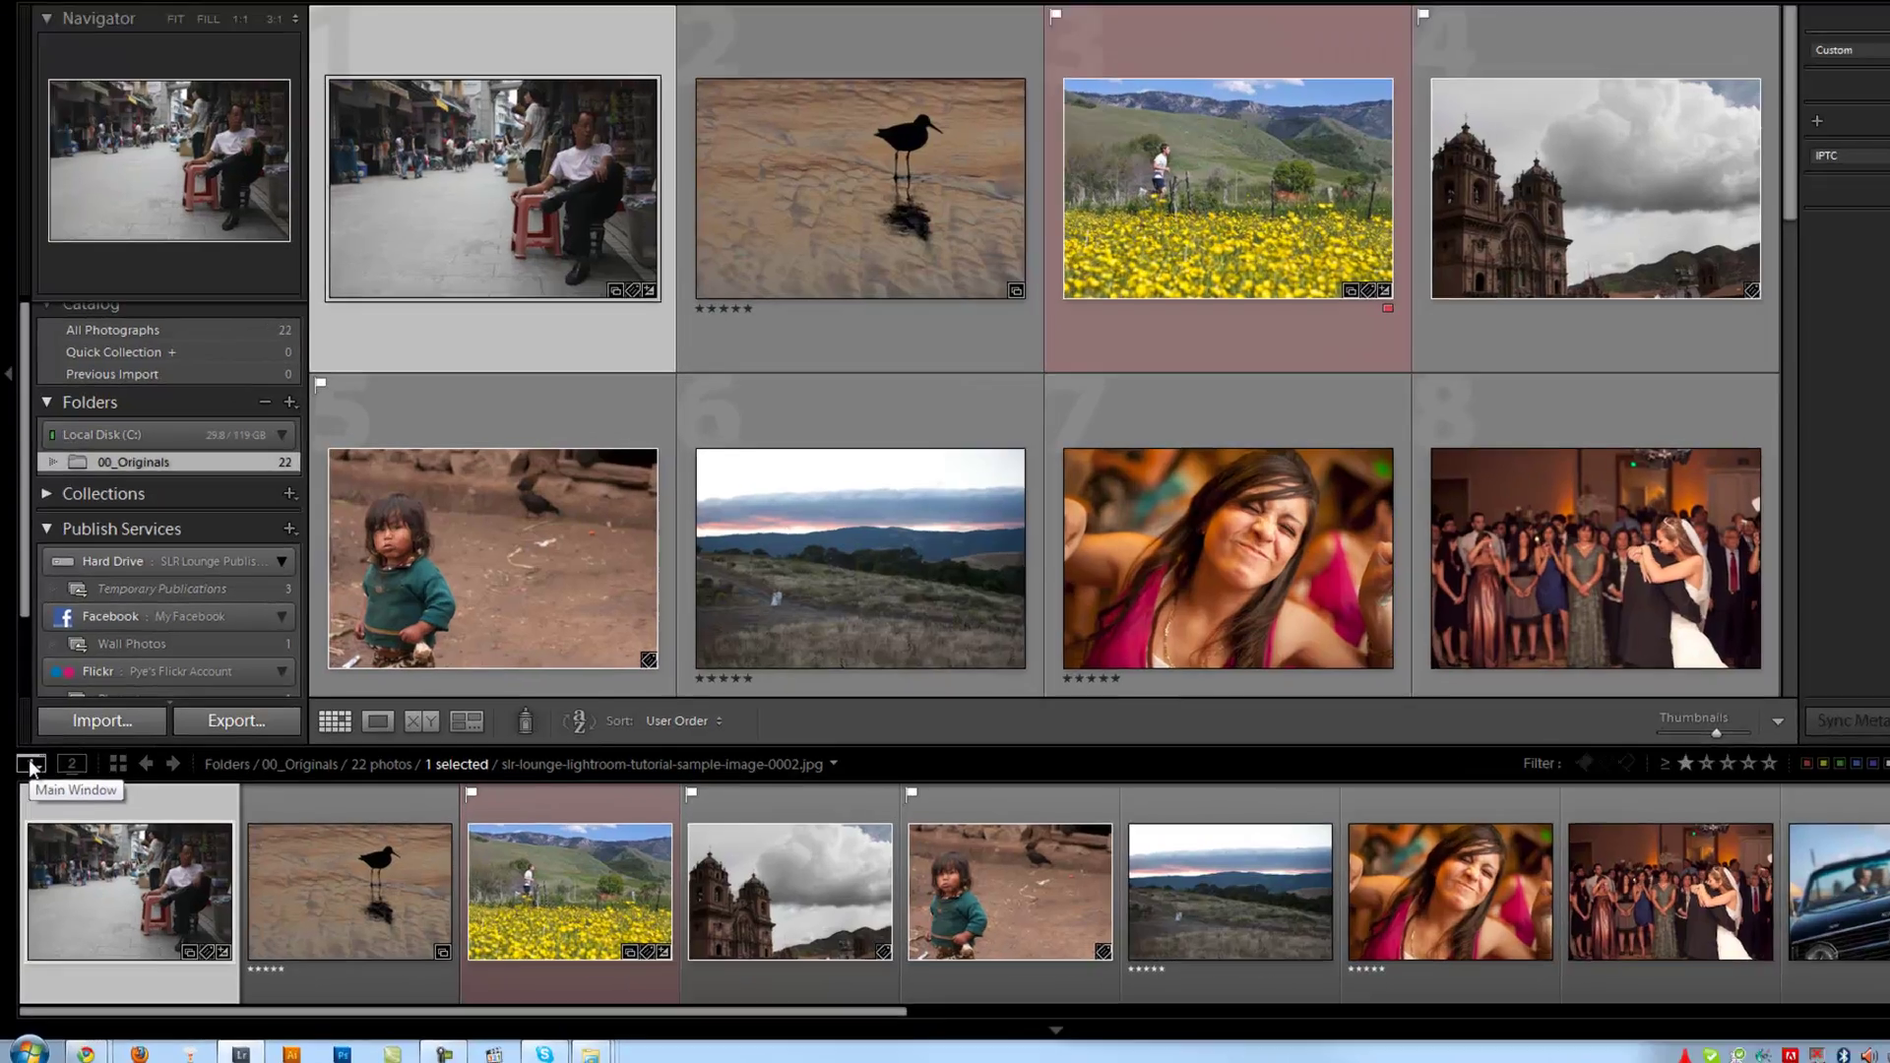
click(27, 788)
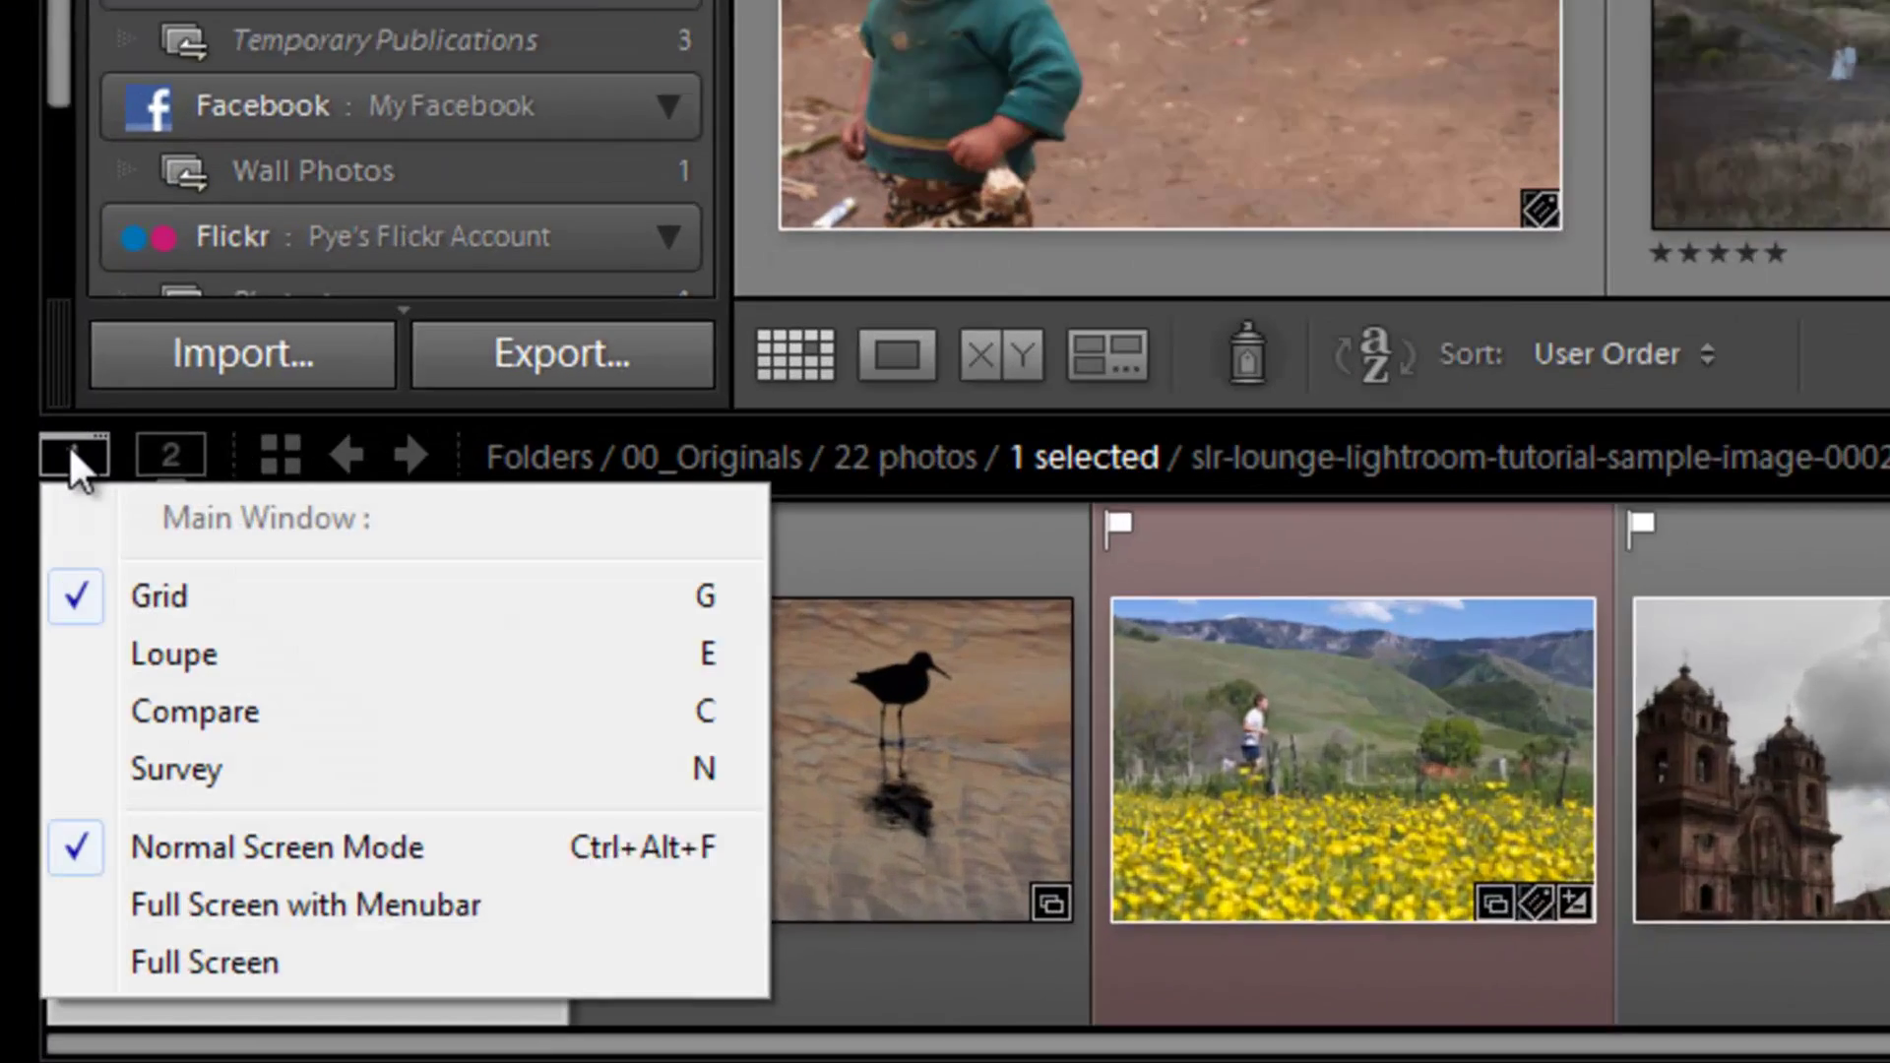
key(Escape)
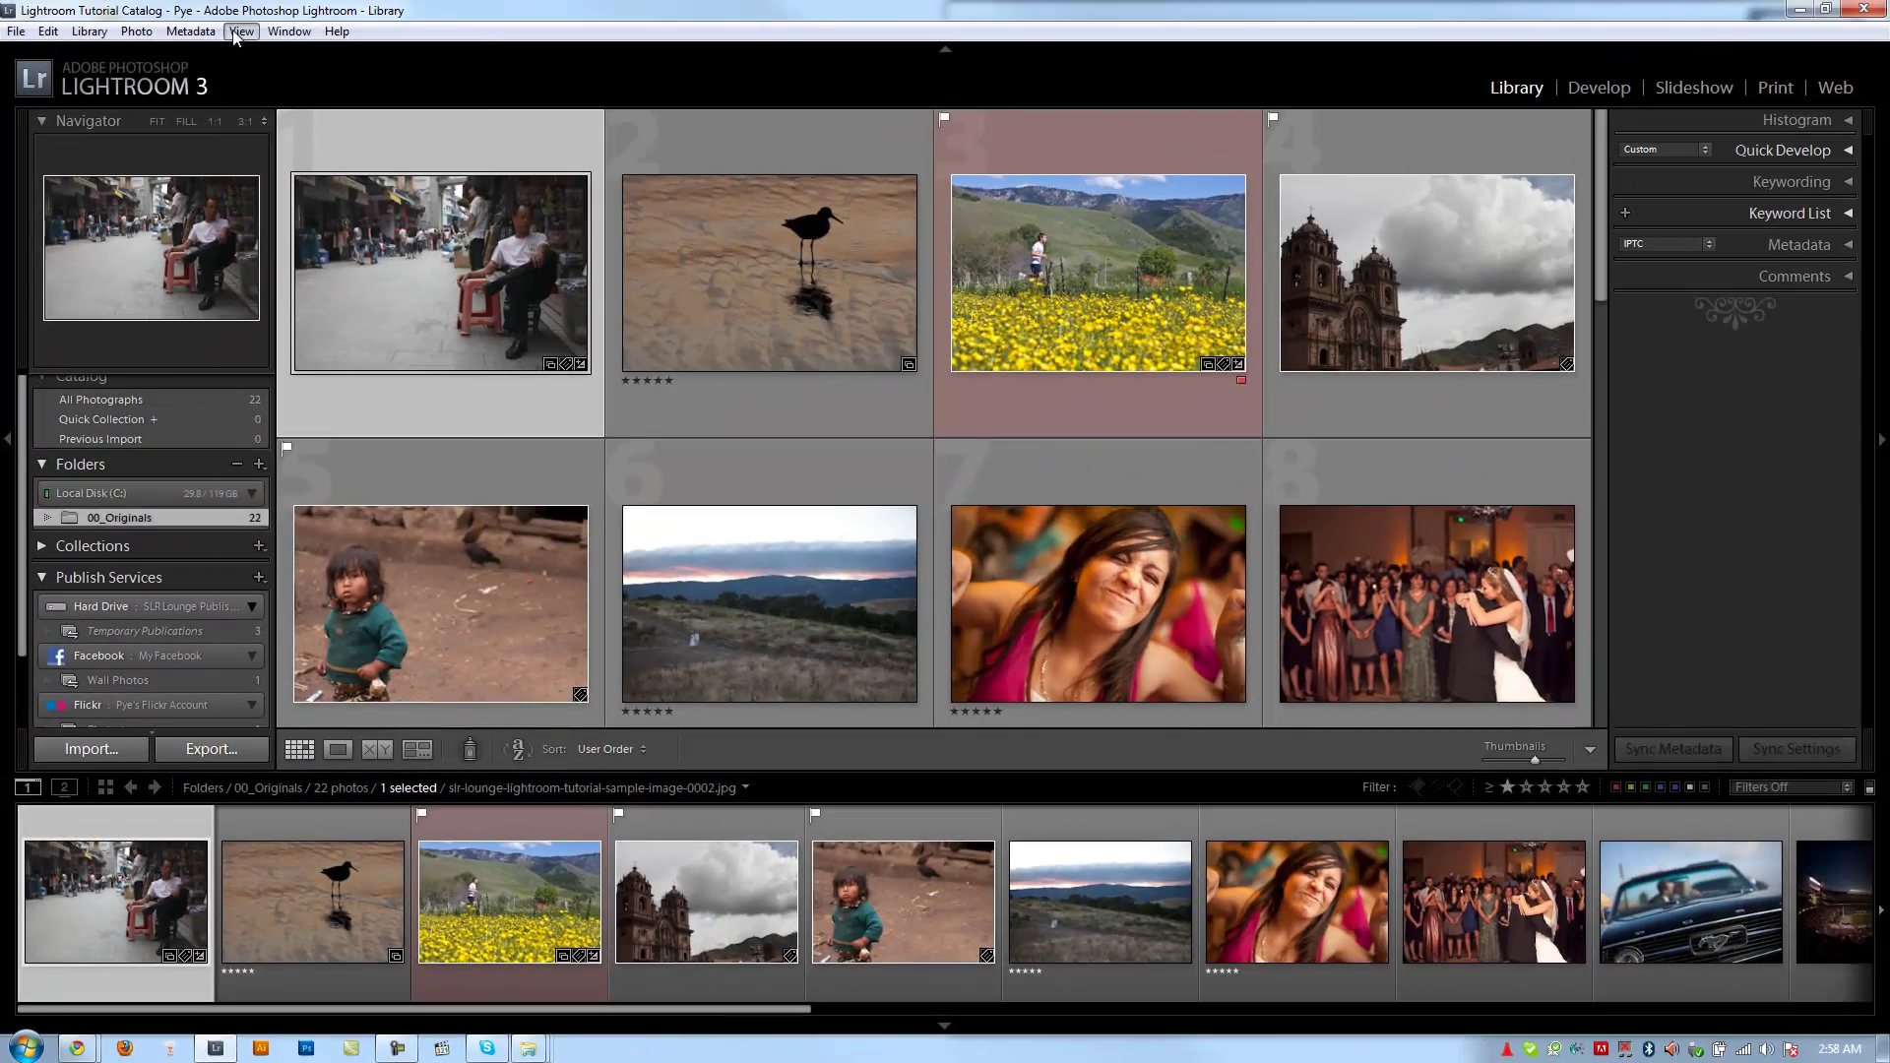
click(236, 30)
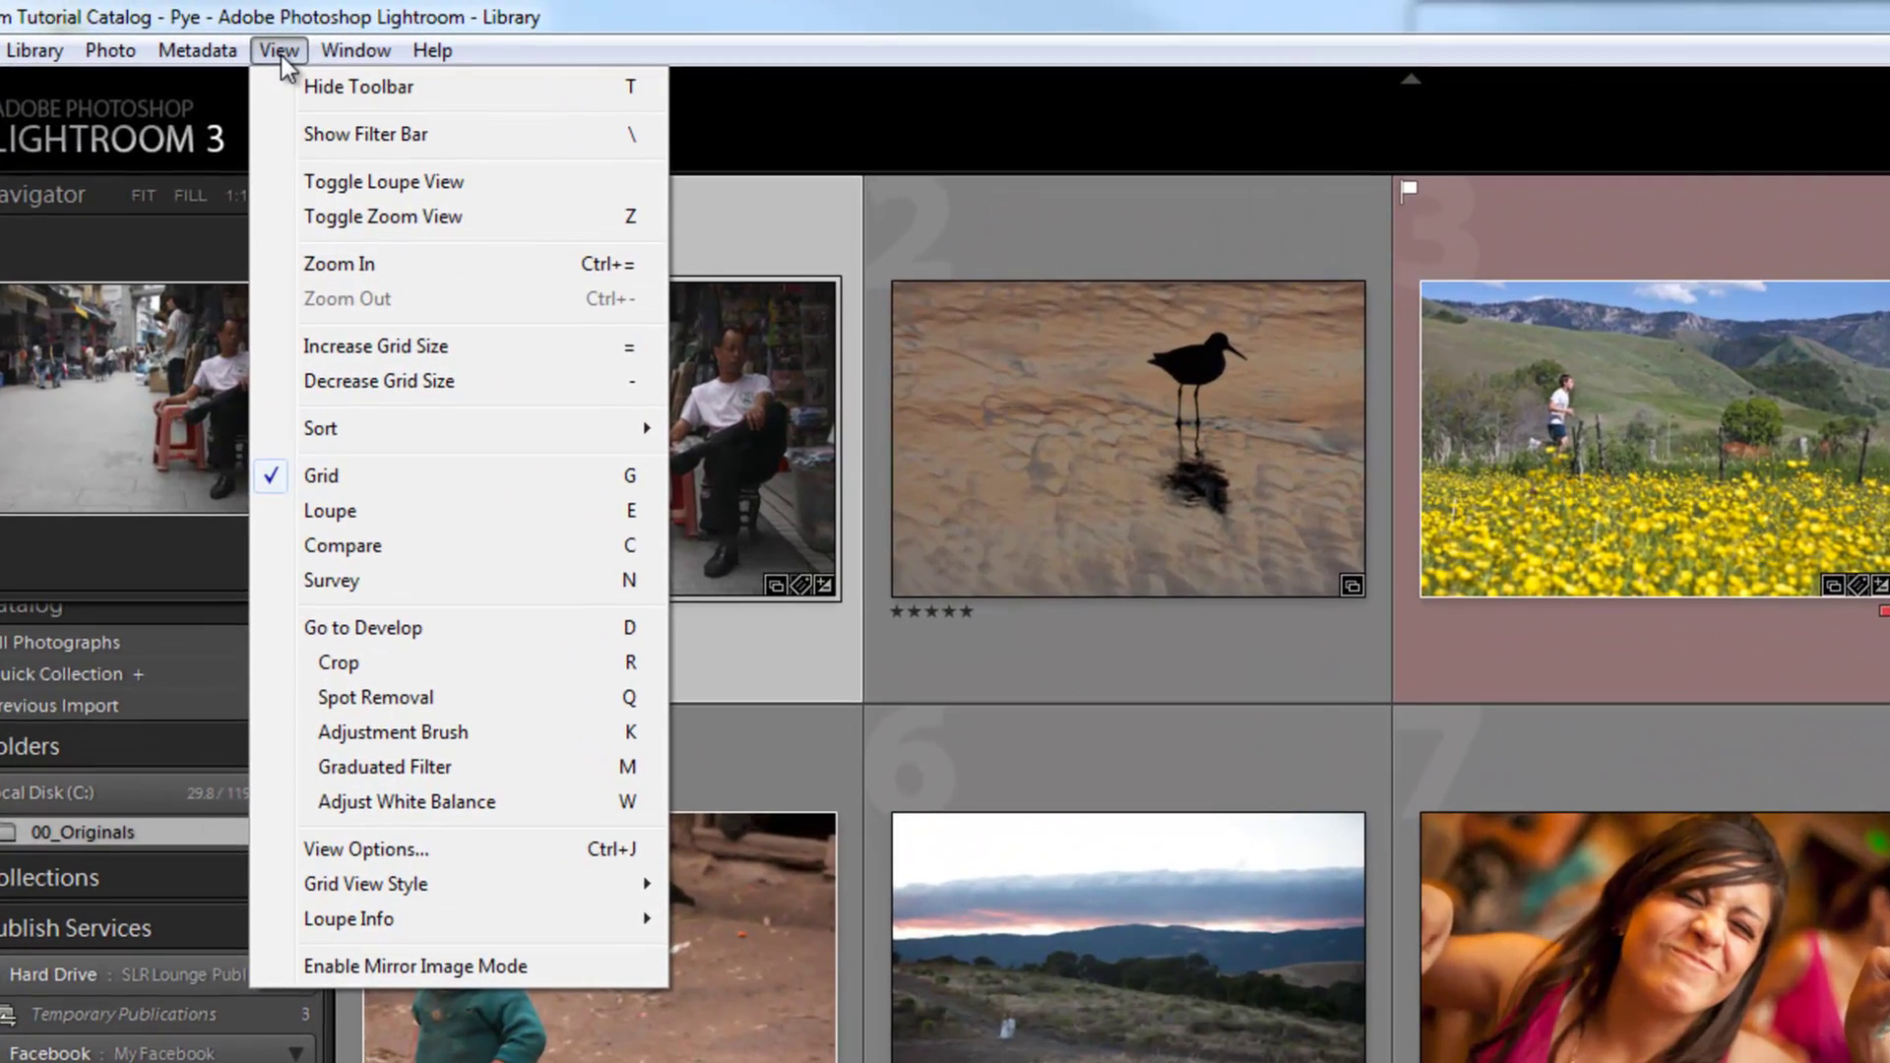
click(900, 162)
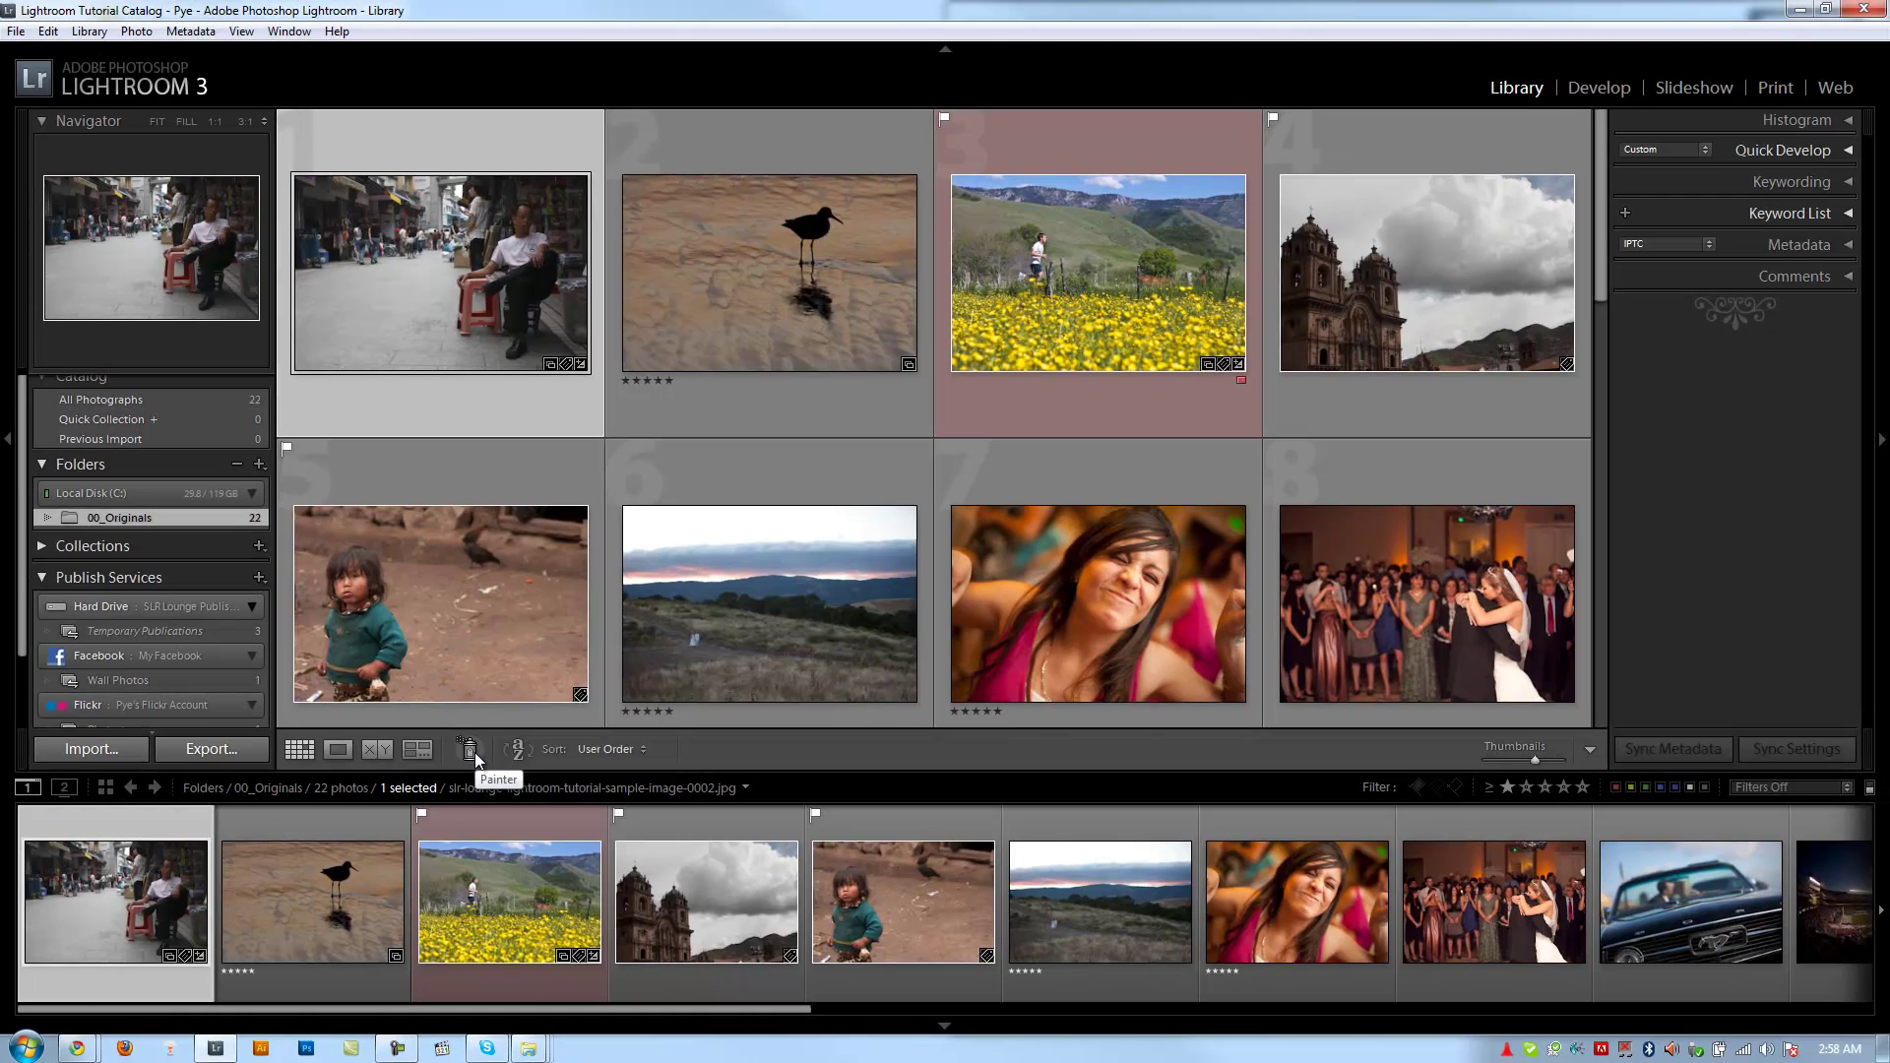
Step: Paint the keyword 'SLR Lounge Tutorial Files' onto the first, bird, sunset, wedding, woman and child photos
click(475, 752)
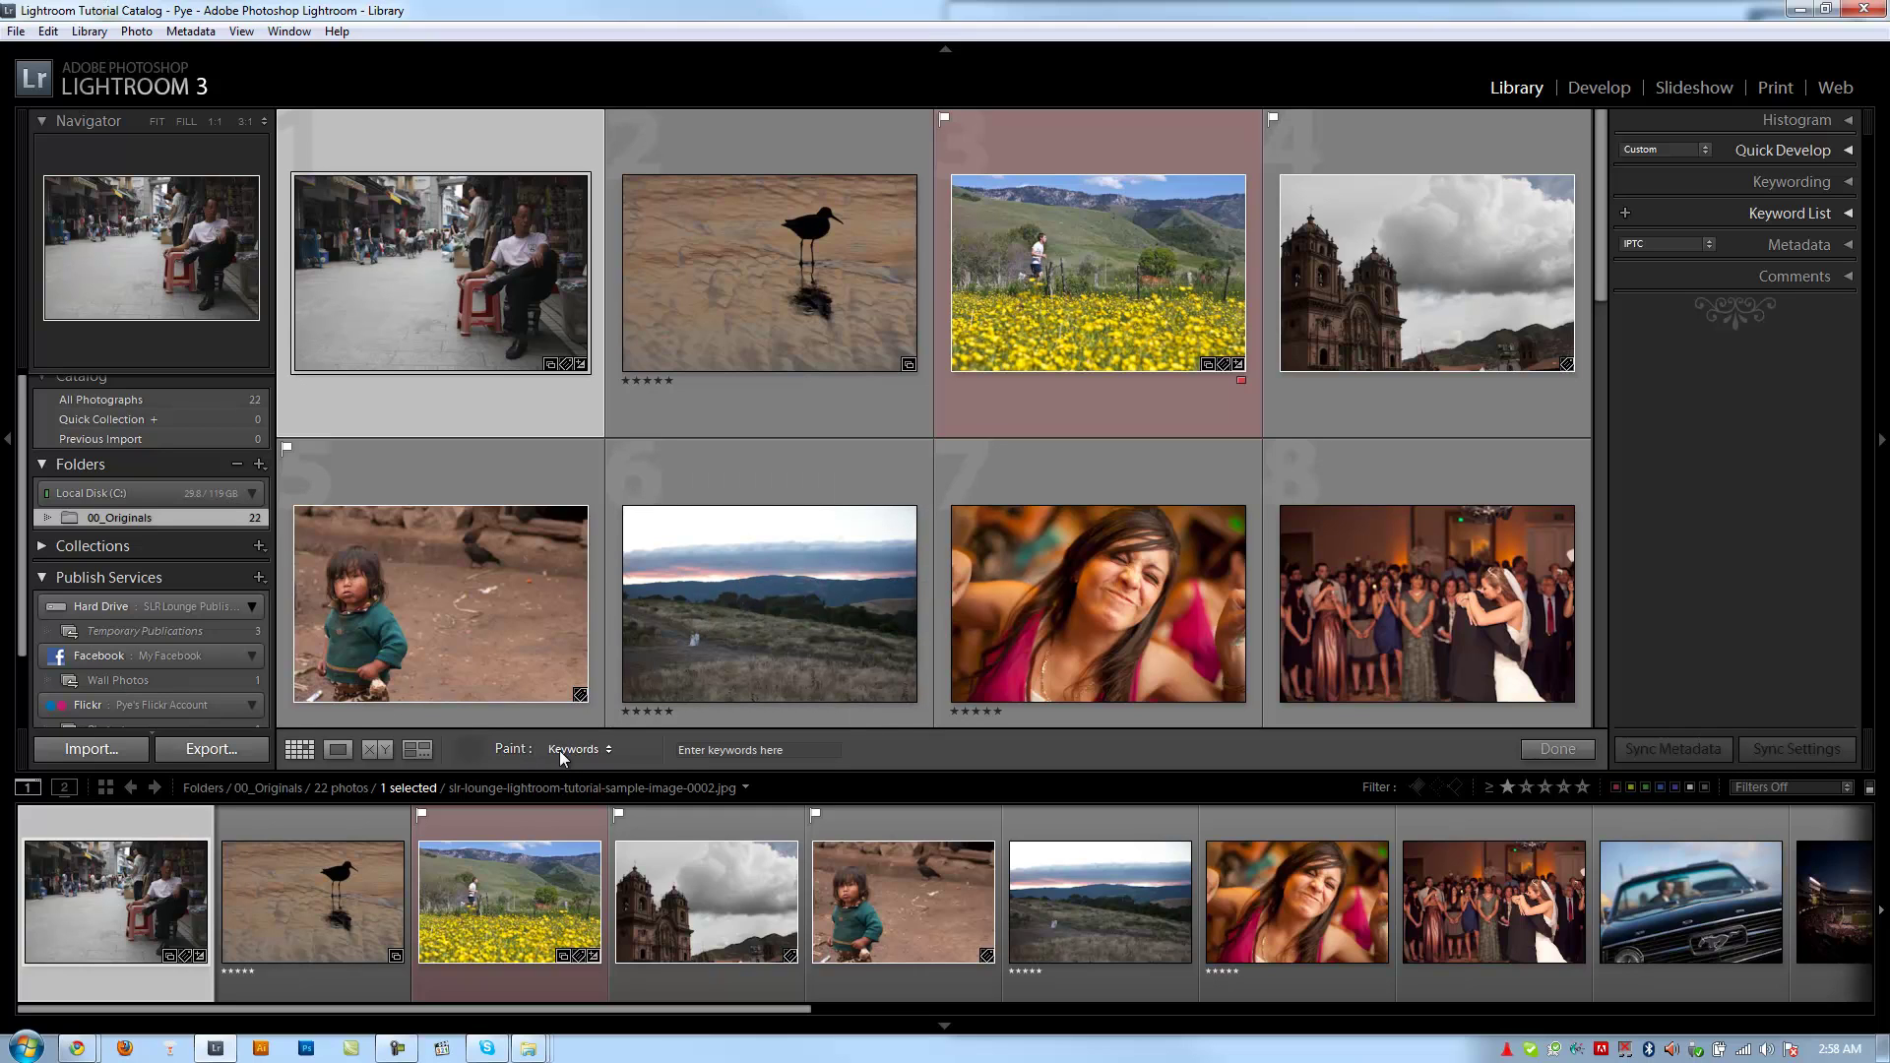
click(679, 750)
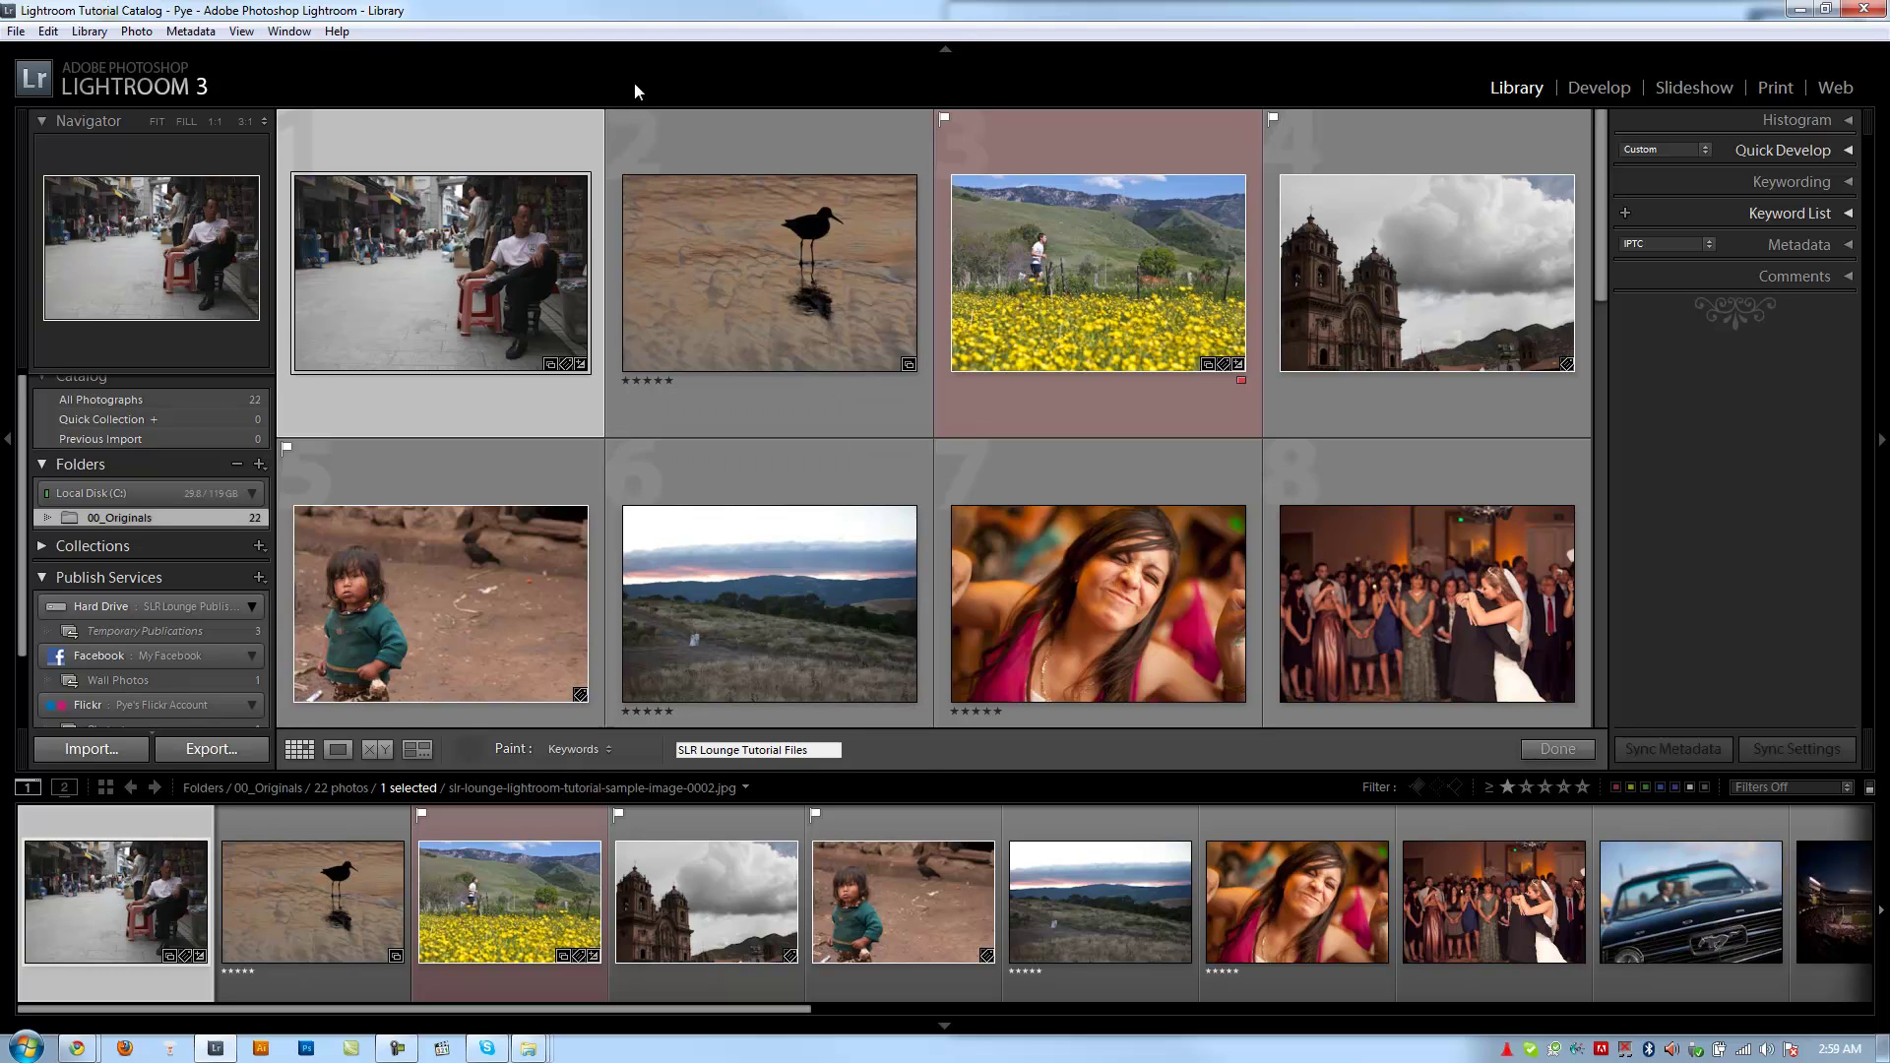
click(568, 151)
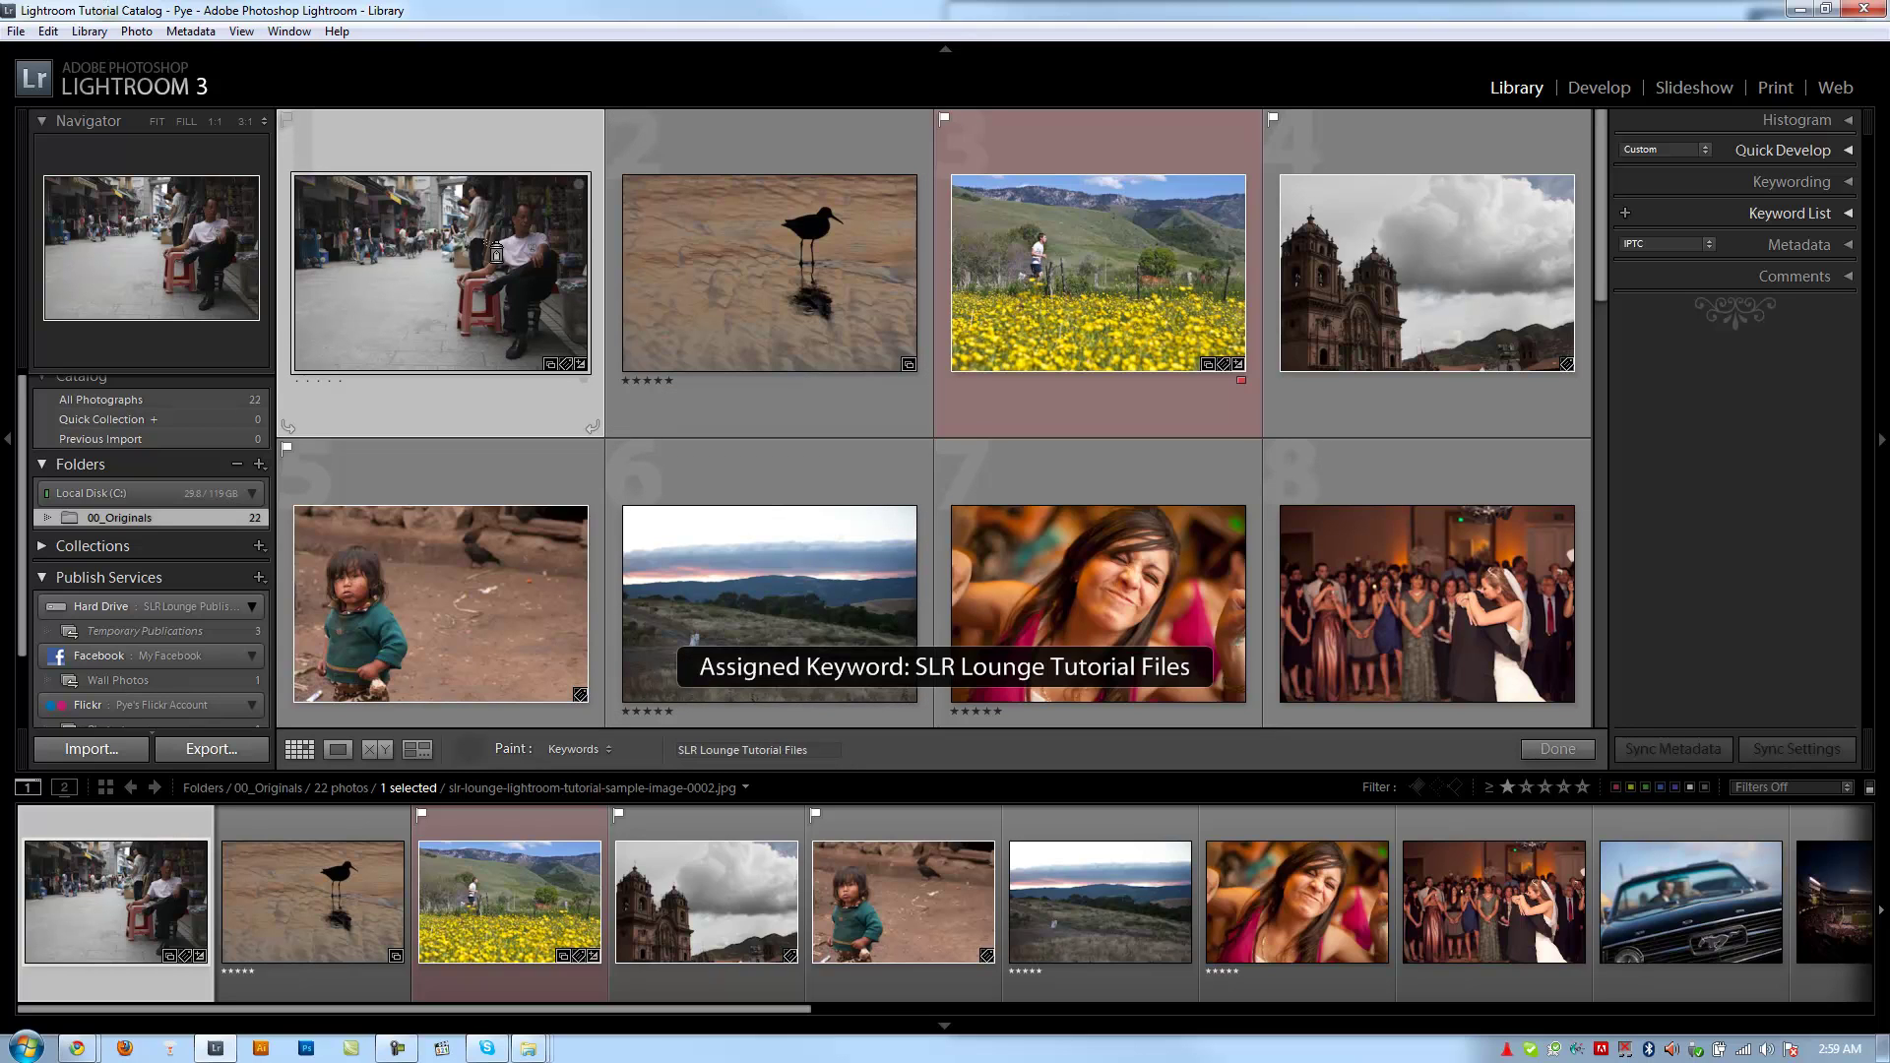
click(746, 258)
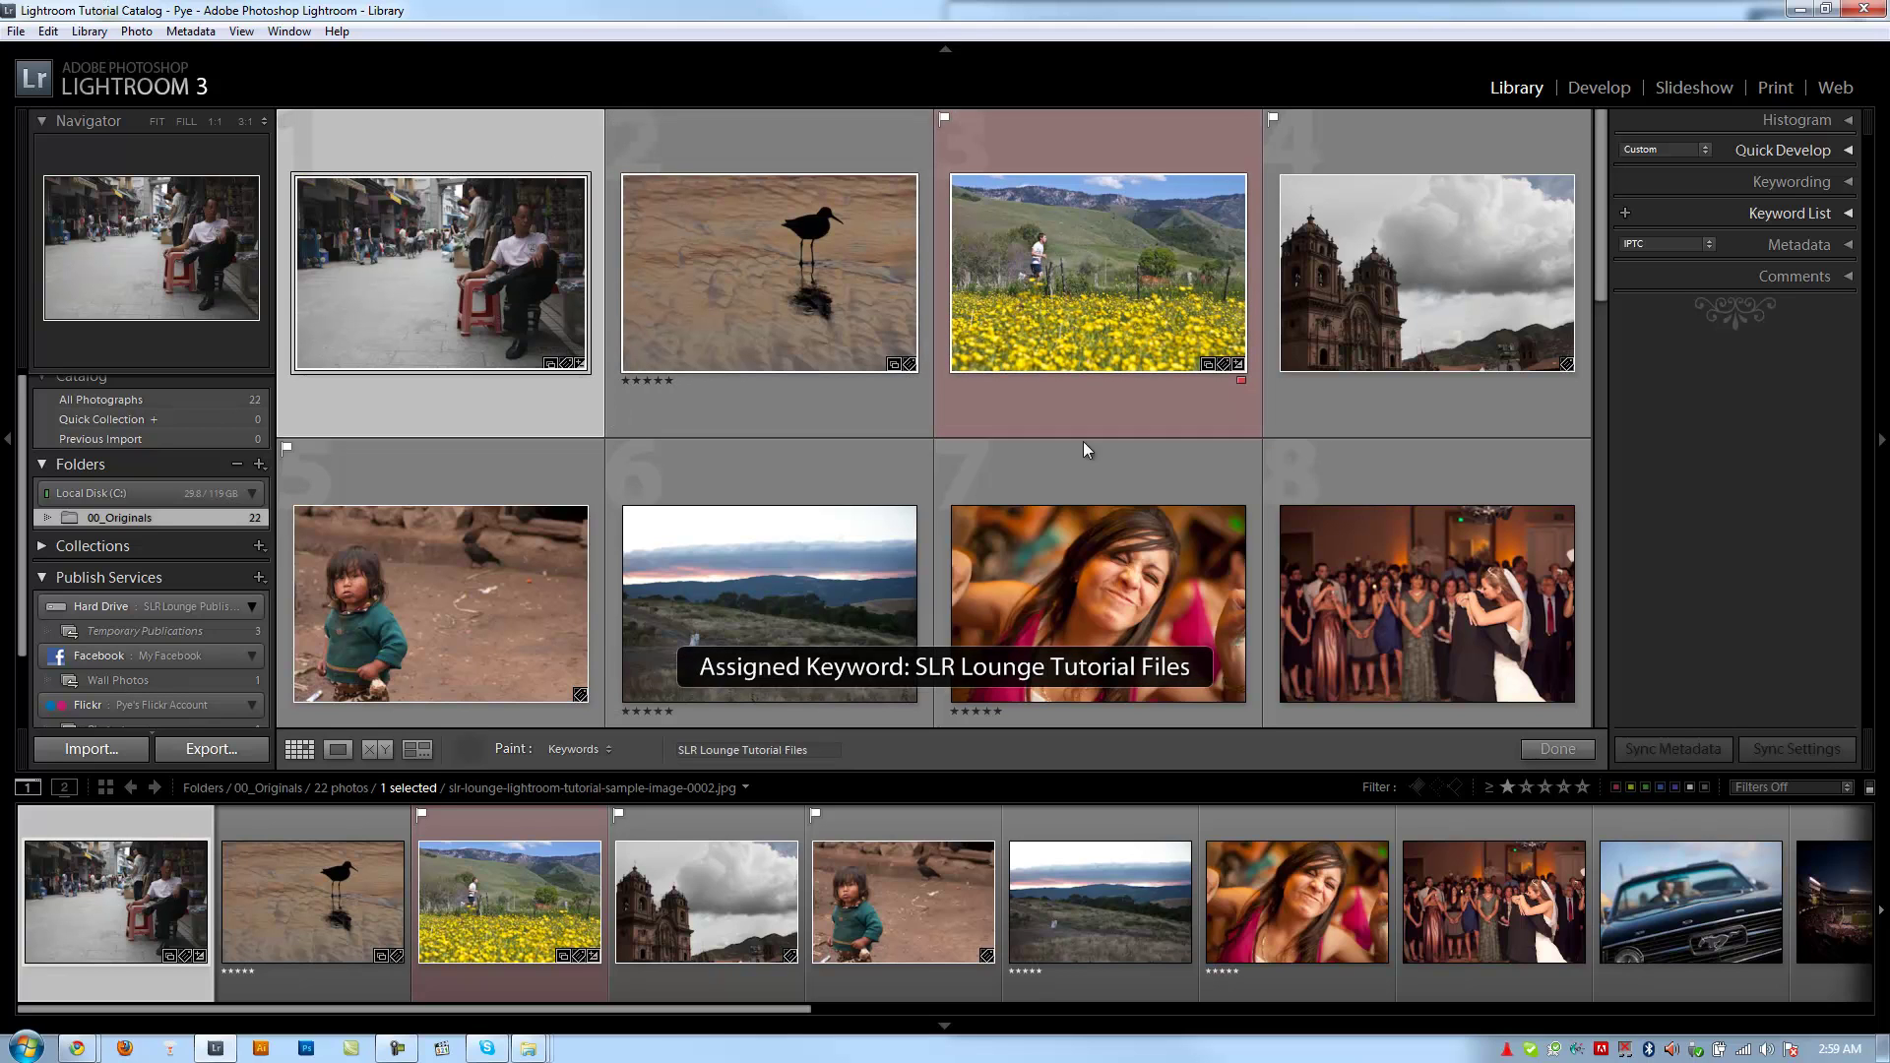
click(1075, 504)
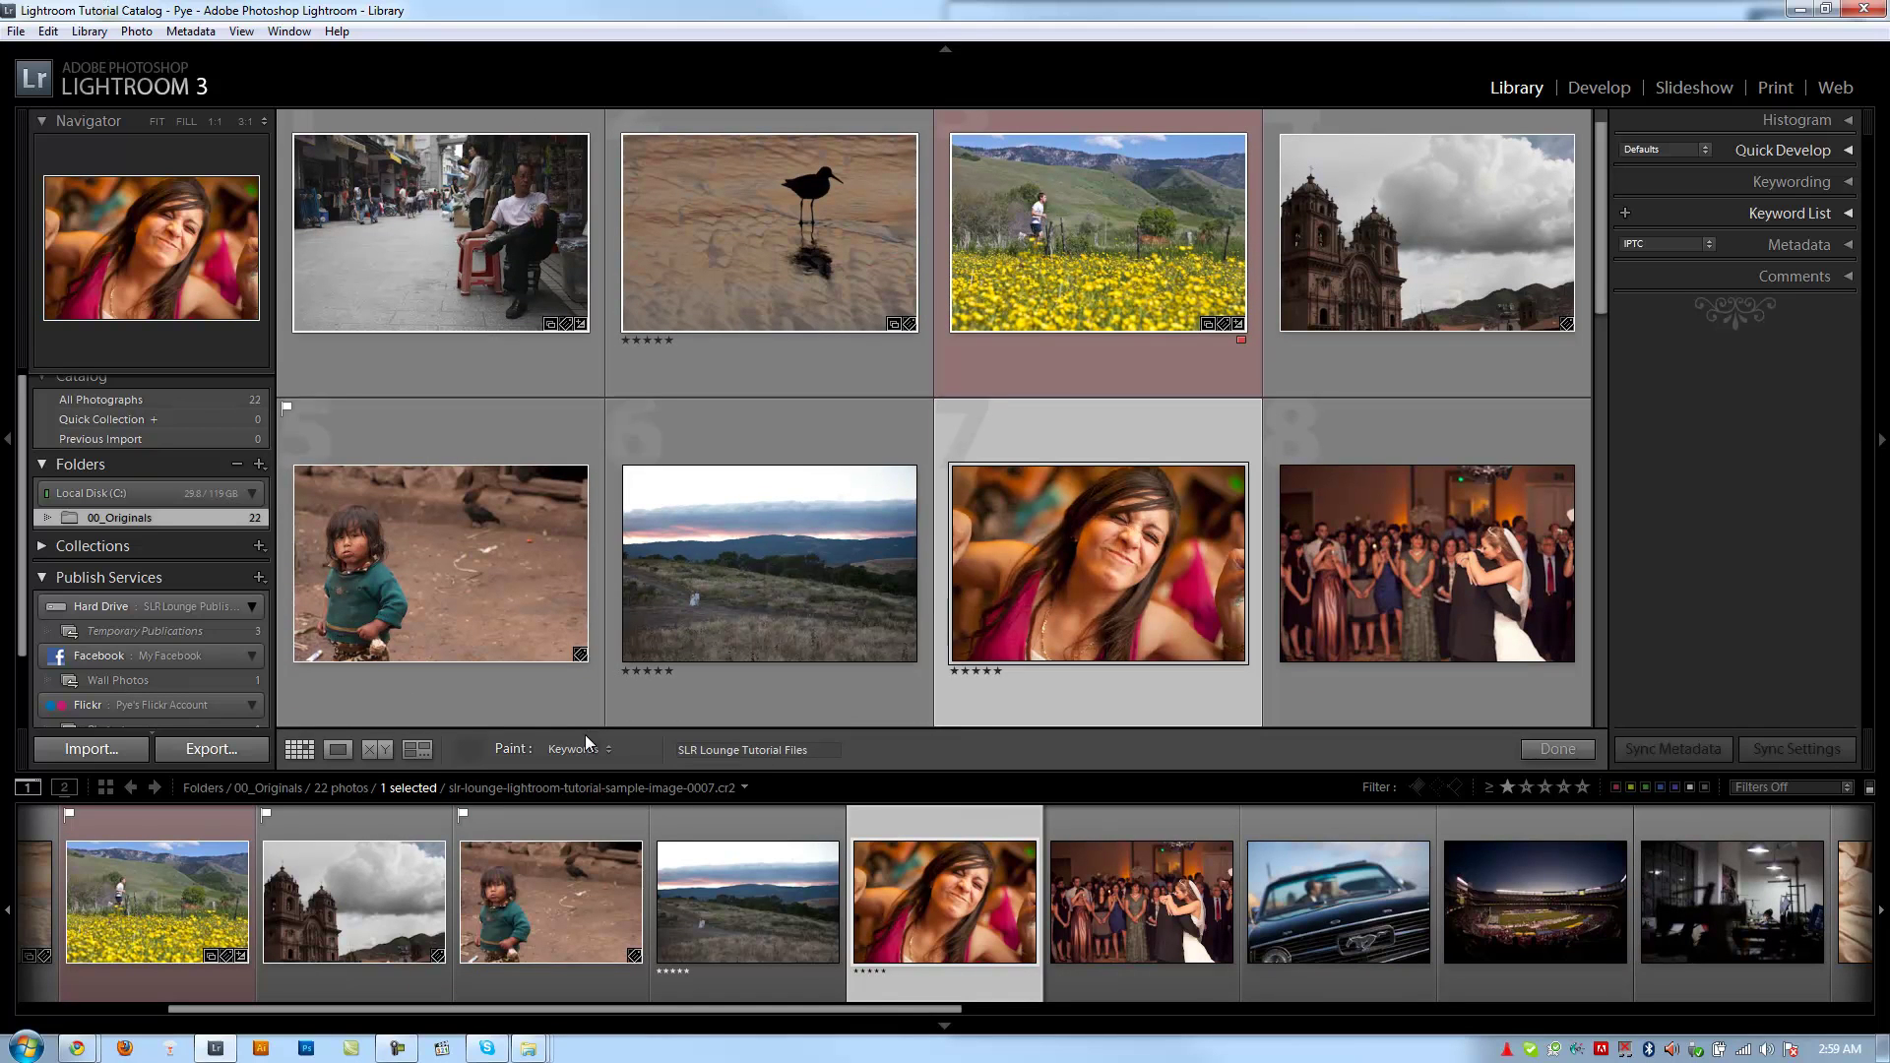
click(733, 614)
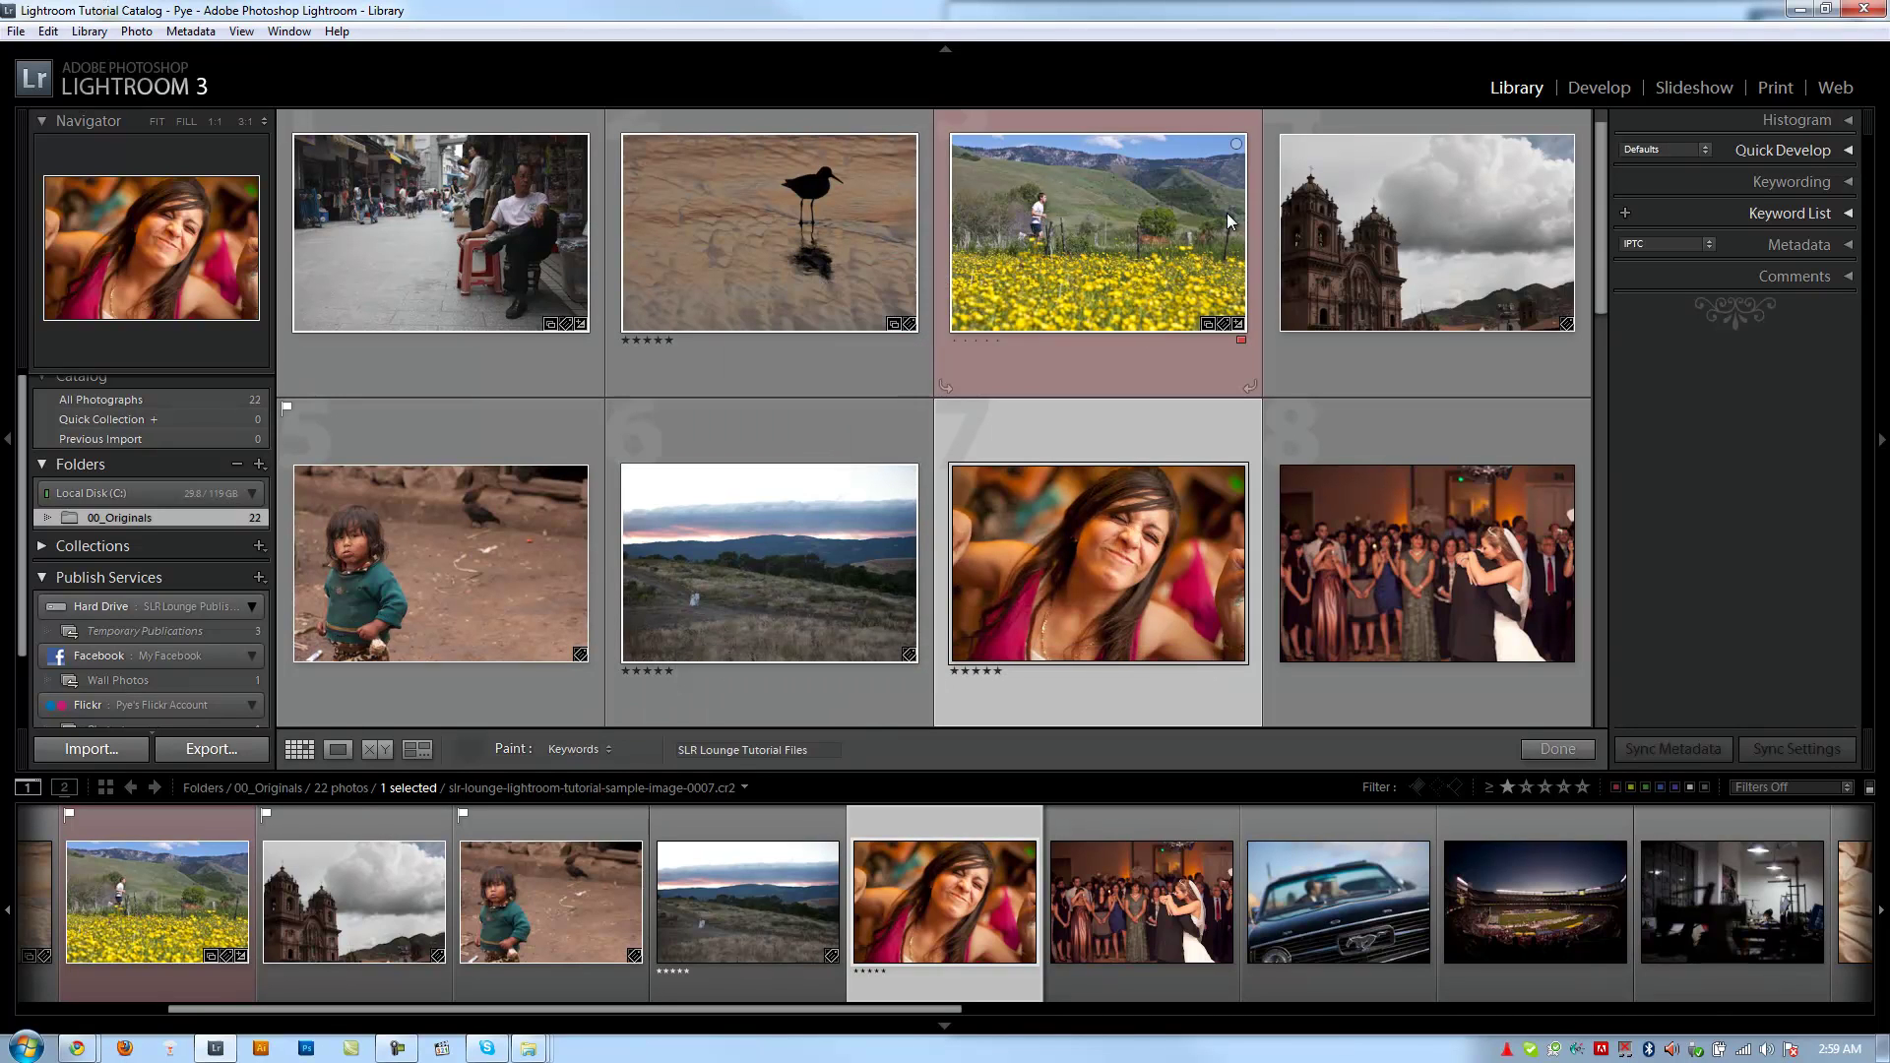
click(1418, 219)
click(1421, 568)
click(1097, 561)
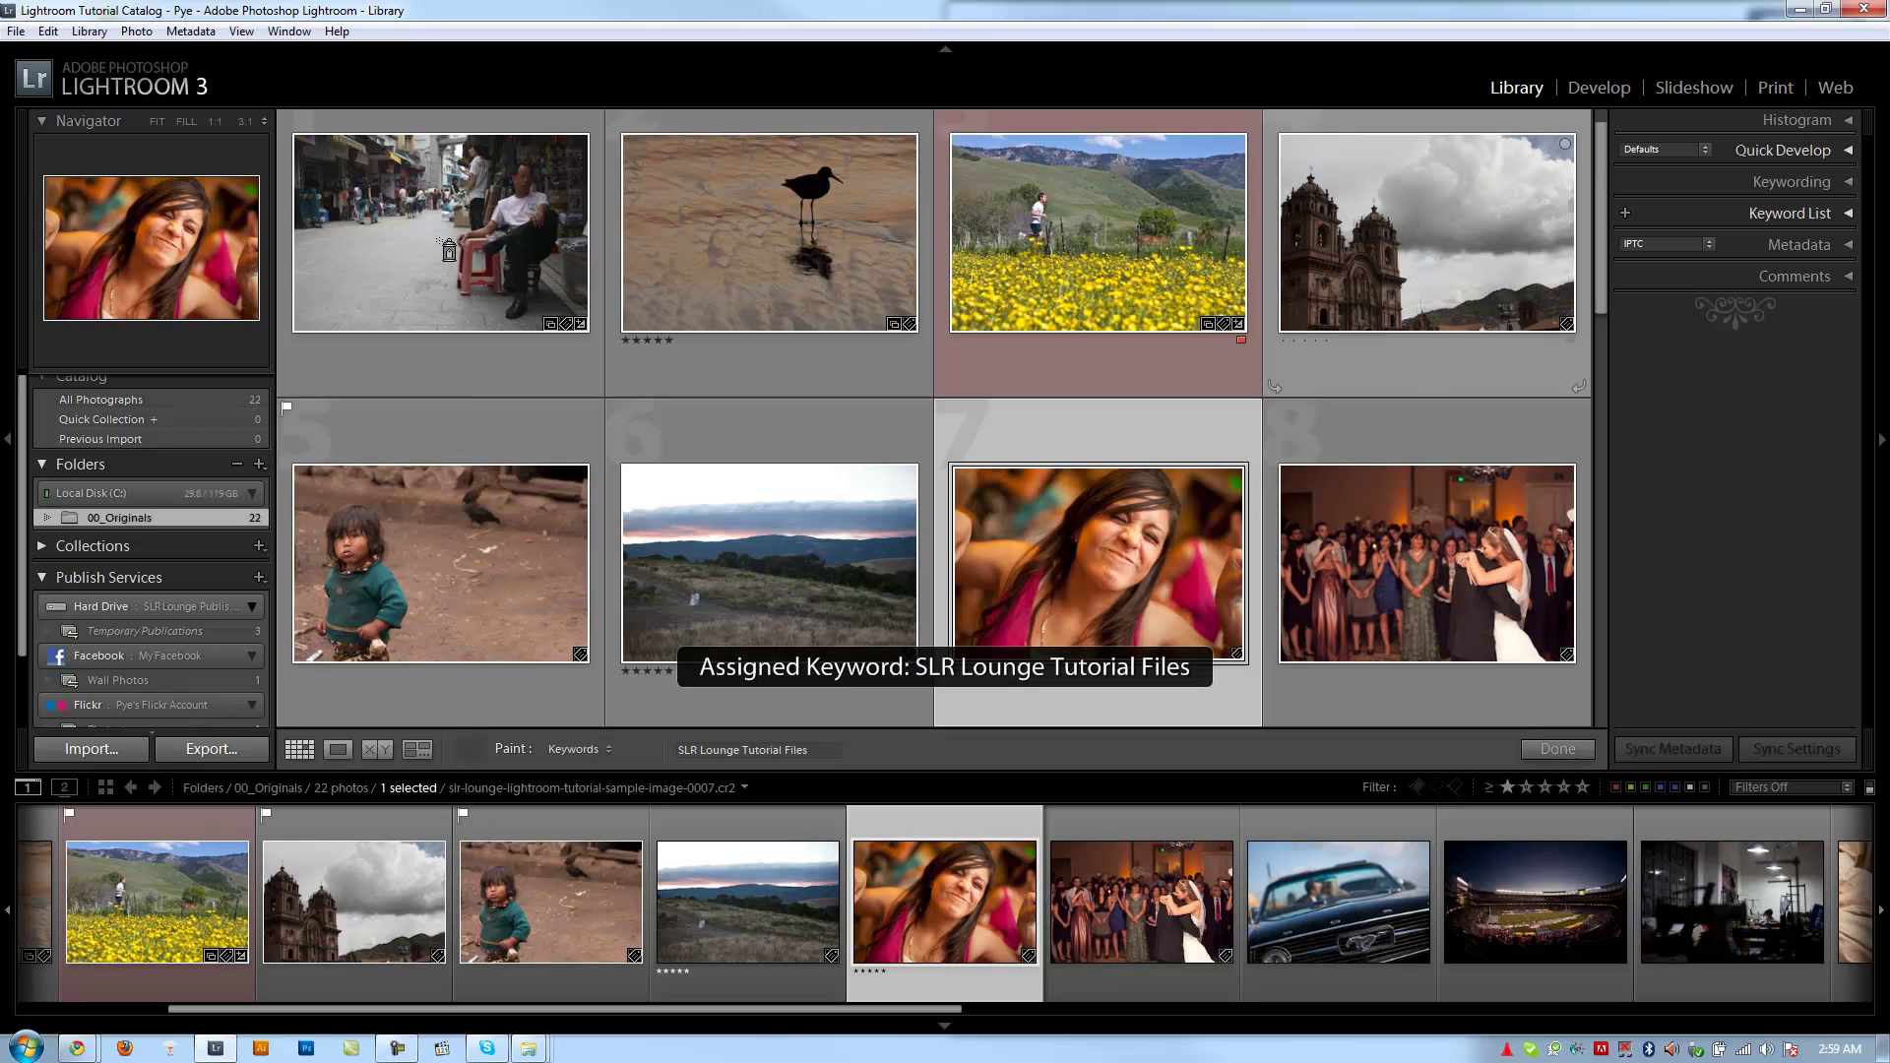
click(550, 518)
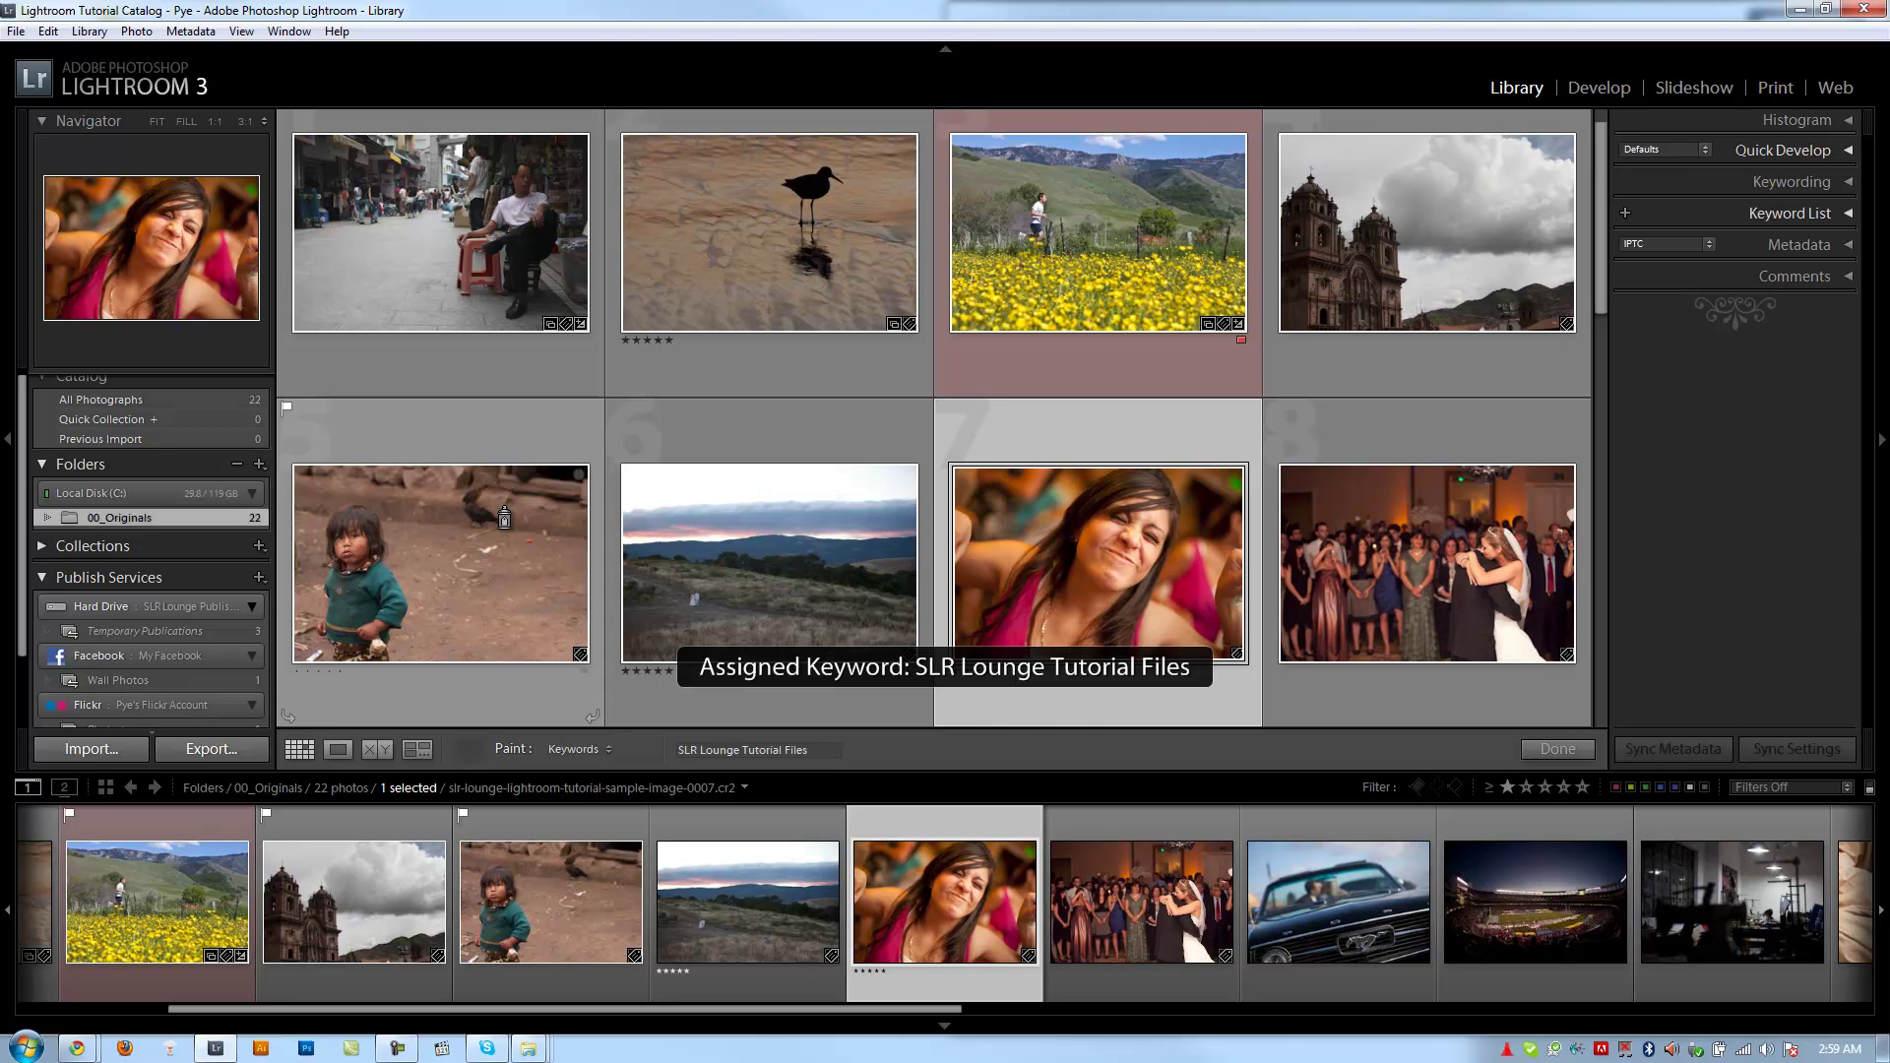
Step: Switch the Painter to colour labels, paint the grid photos red, then repaint them purple
click(563, 750)
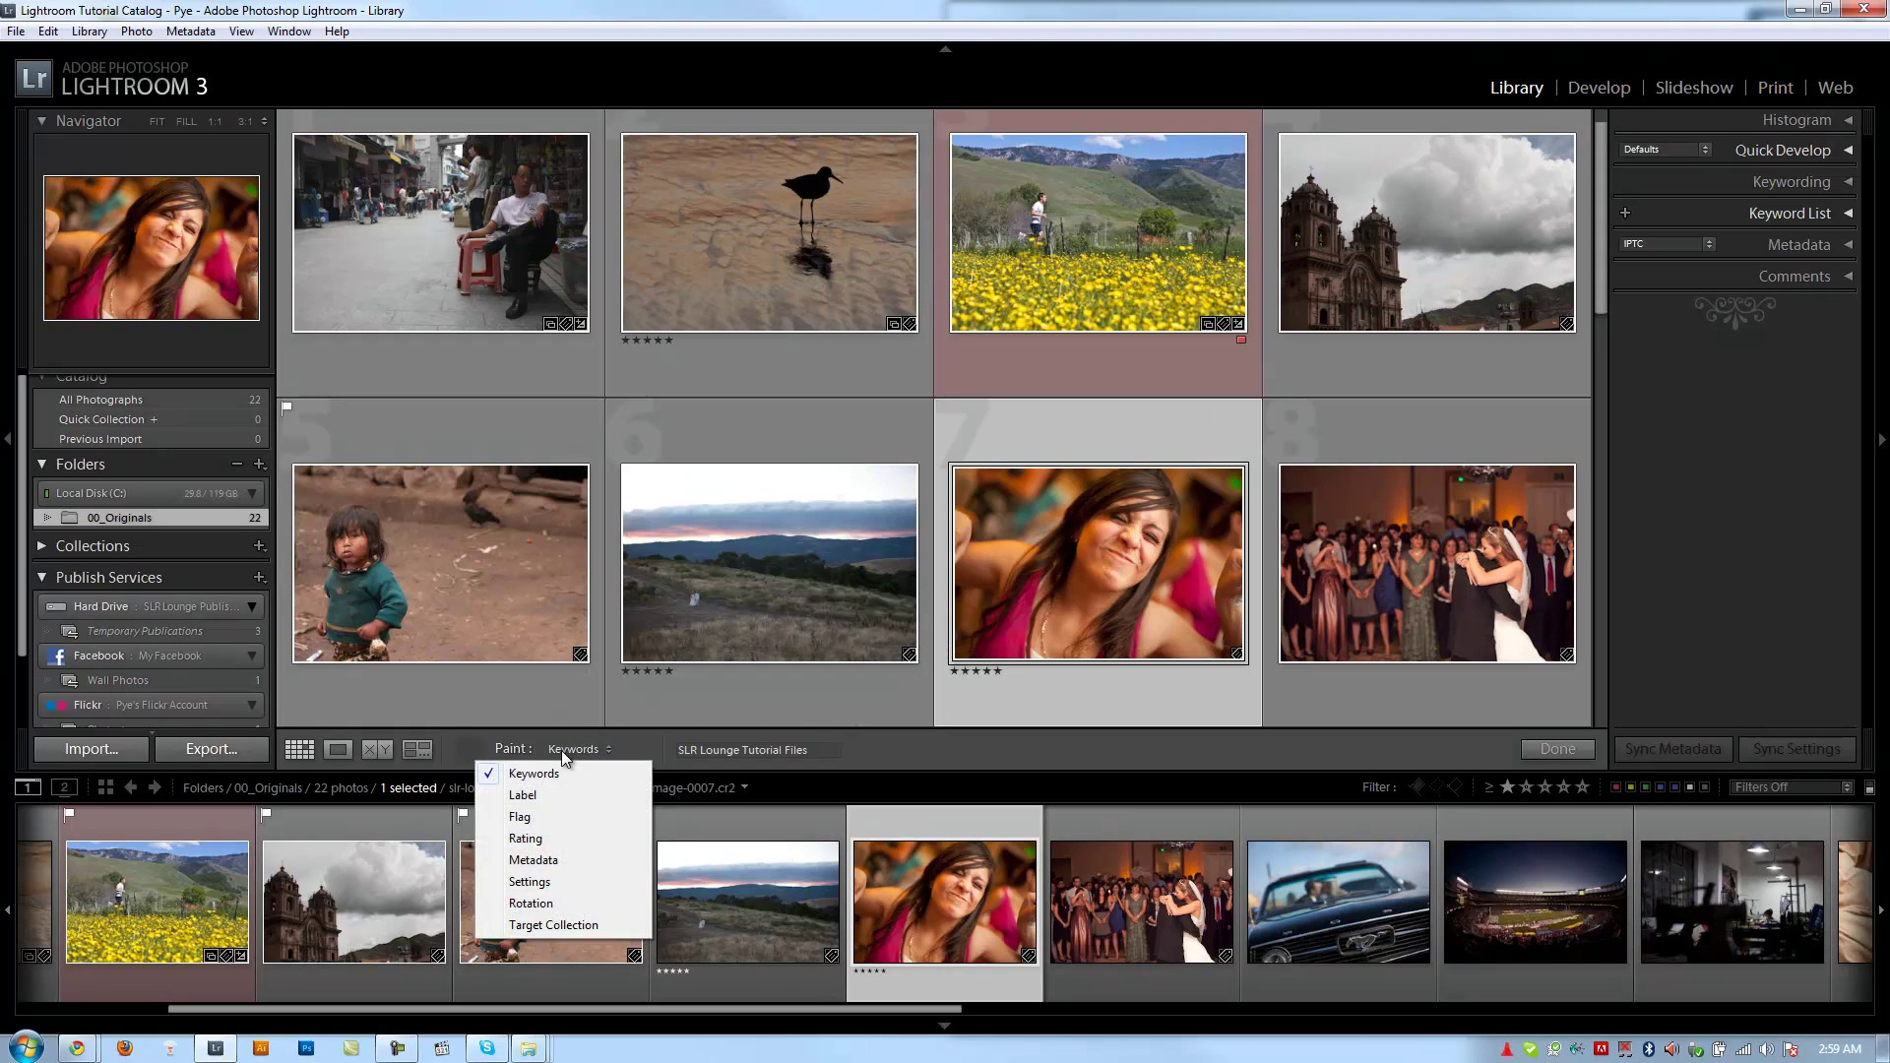
click(549, 803)
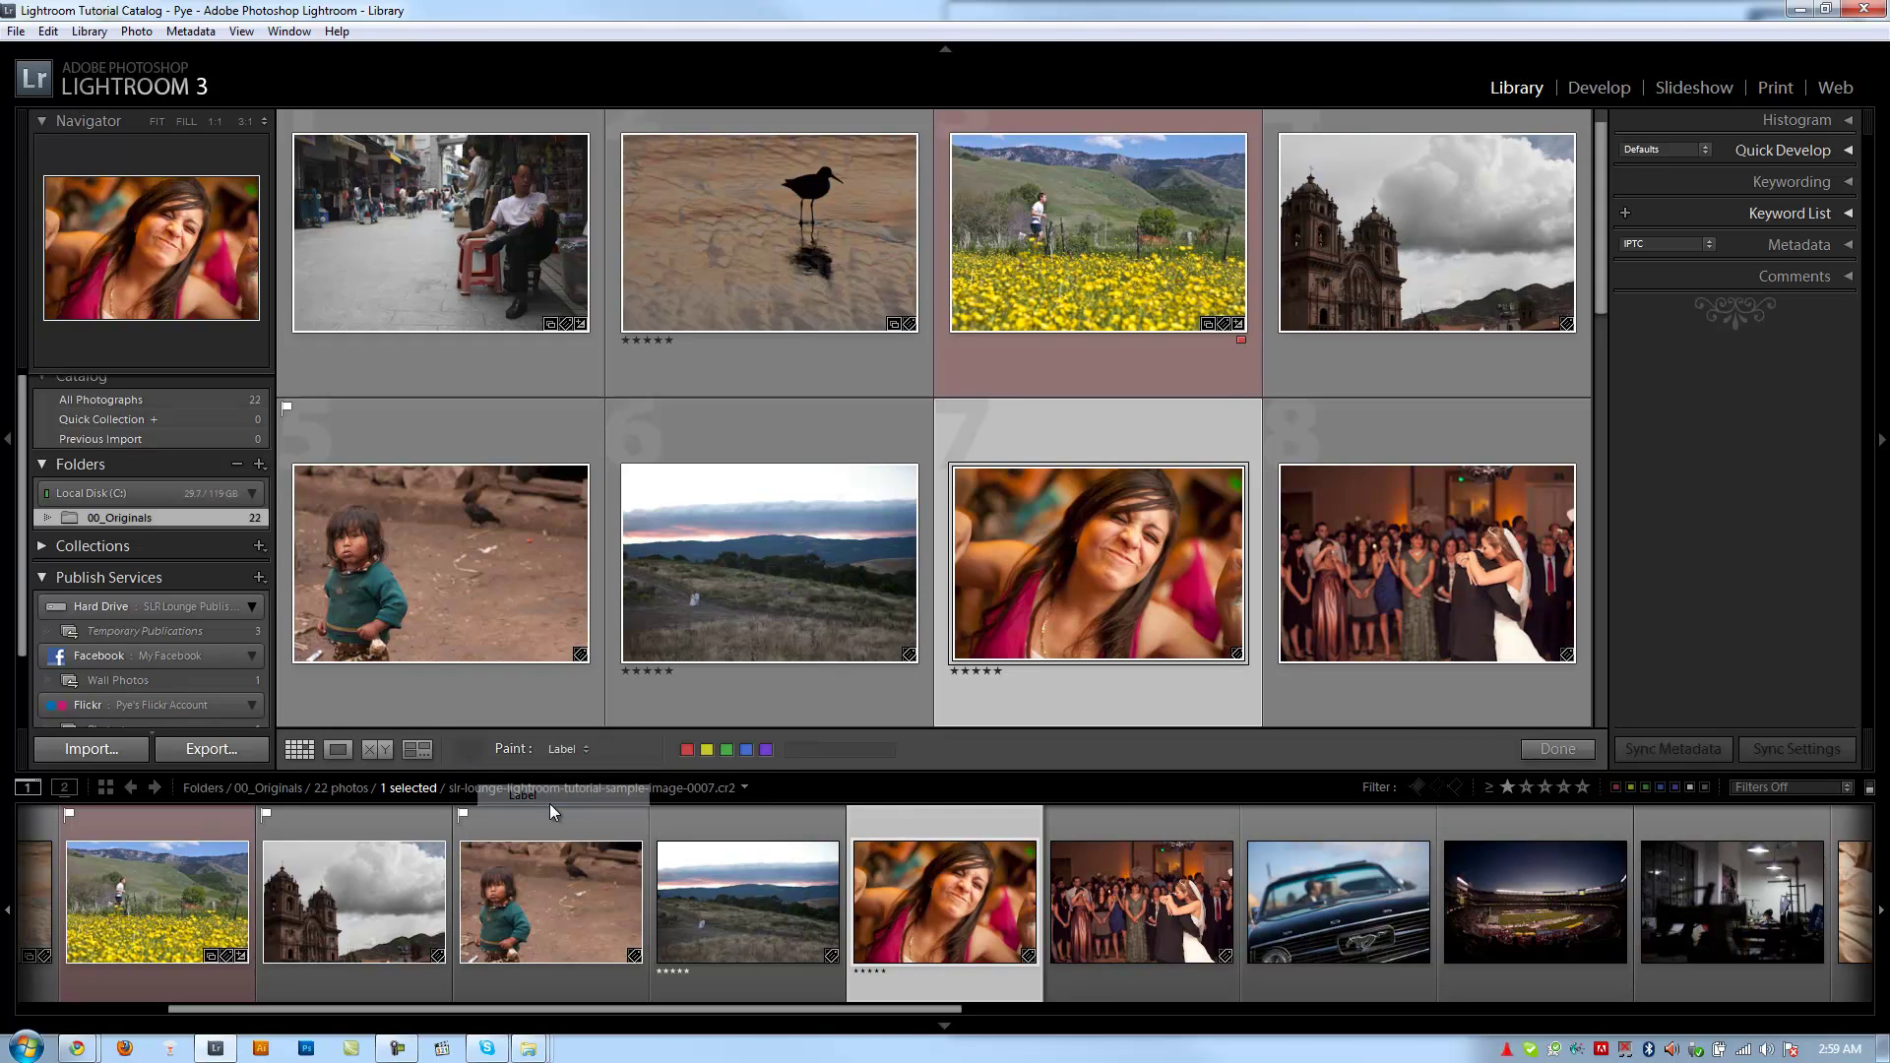
click(687, 754)
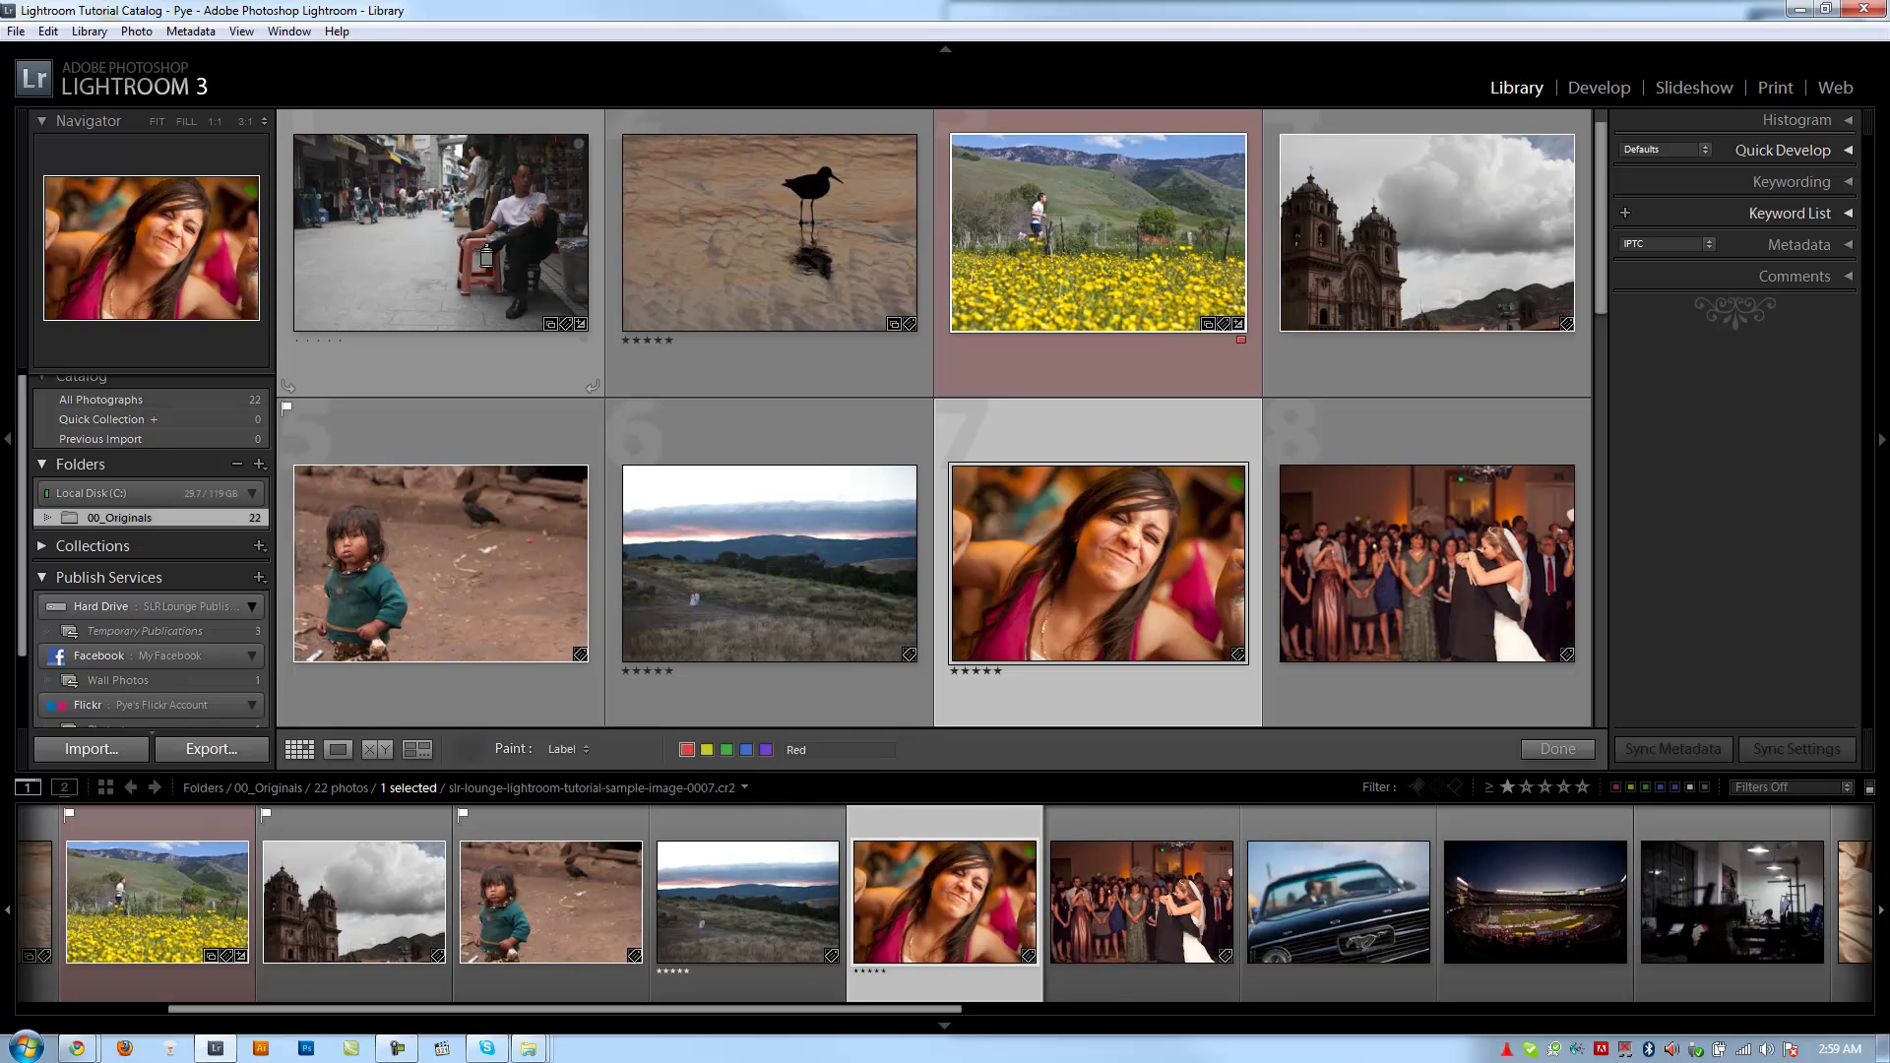
mouse_move(485, 258)
mouse_down()
mouse_move(1072, 228)
mouse_move(1332, 276)
mouse_move(408, 584)
mouse_move(666, 659)
mouse_up()
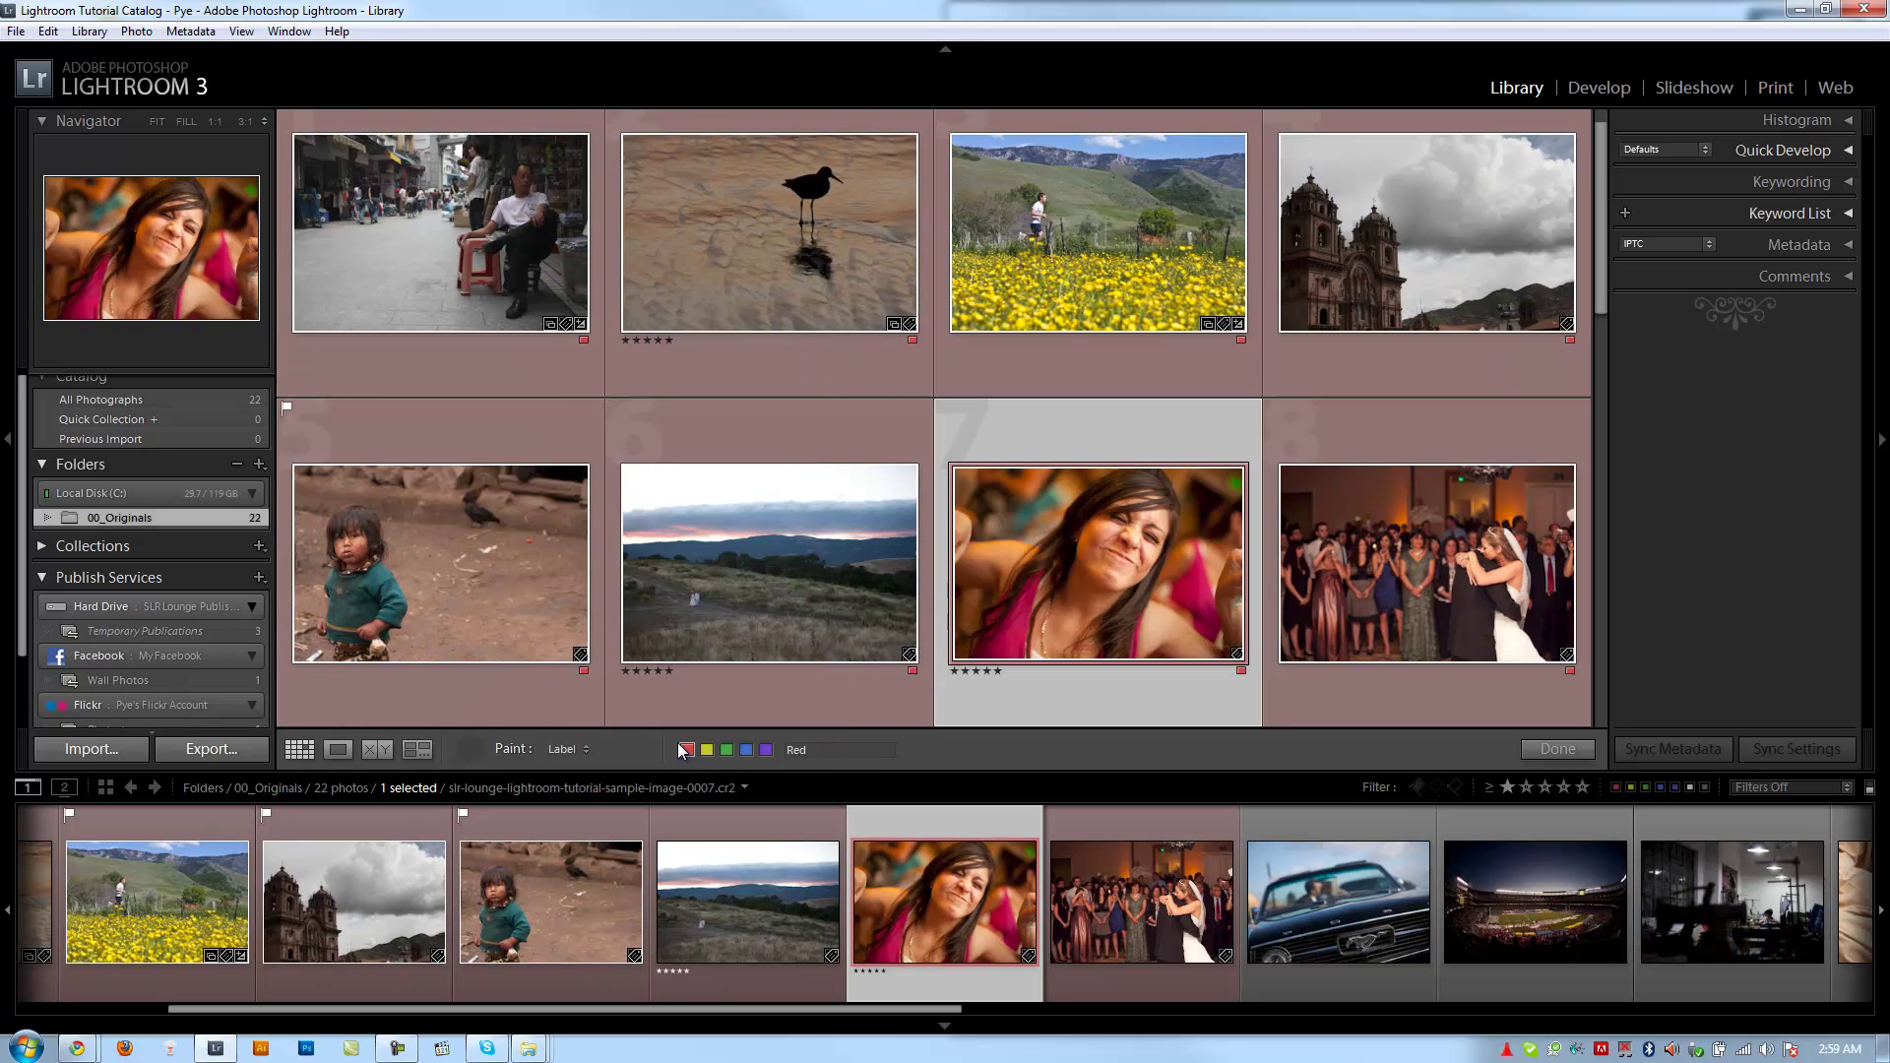
click(764, 750)
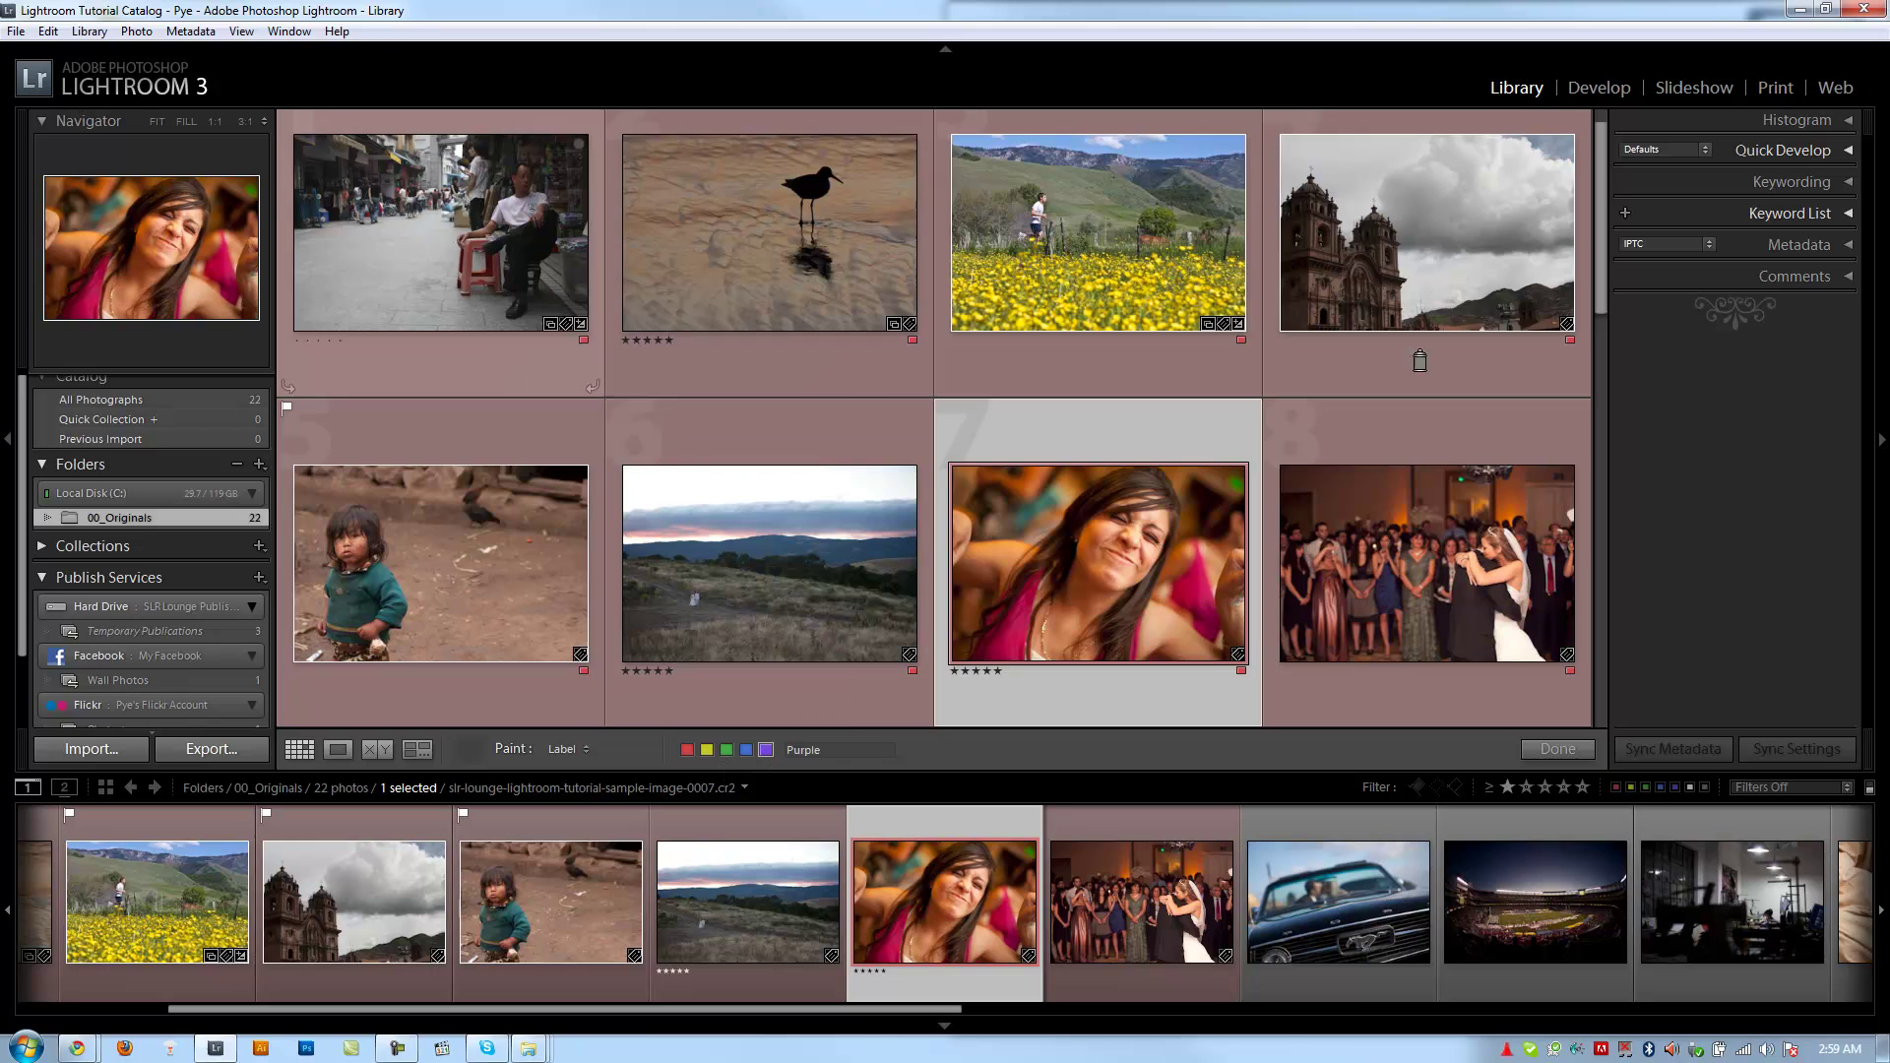
mouse_move(1420, 360)
mouse_down()
mouse_move(1367, 519)
mouse_move(527, 526)
mouse_move(969, 617)
mouse_move(1034, 660)
mouse_up()
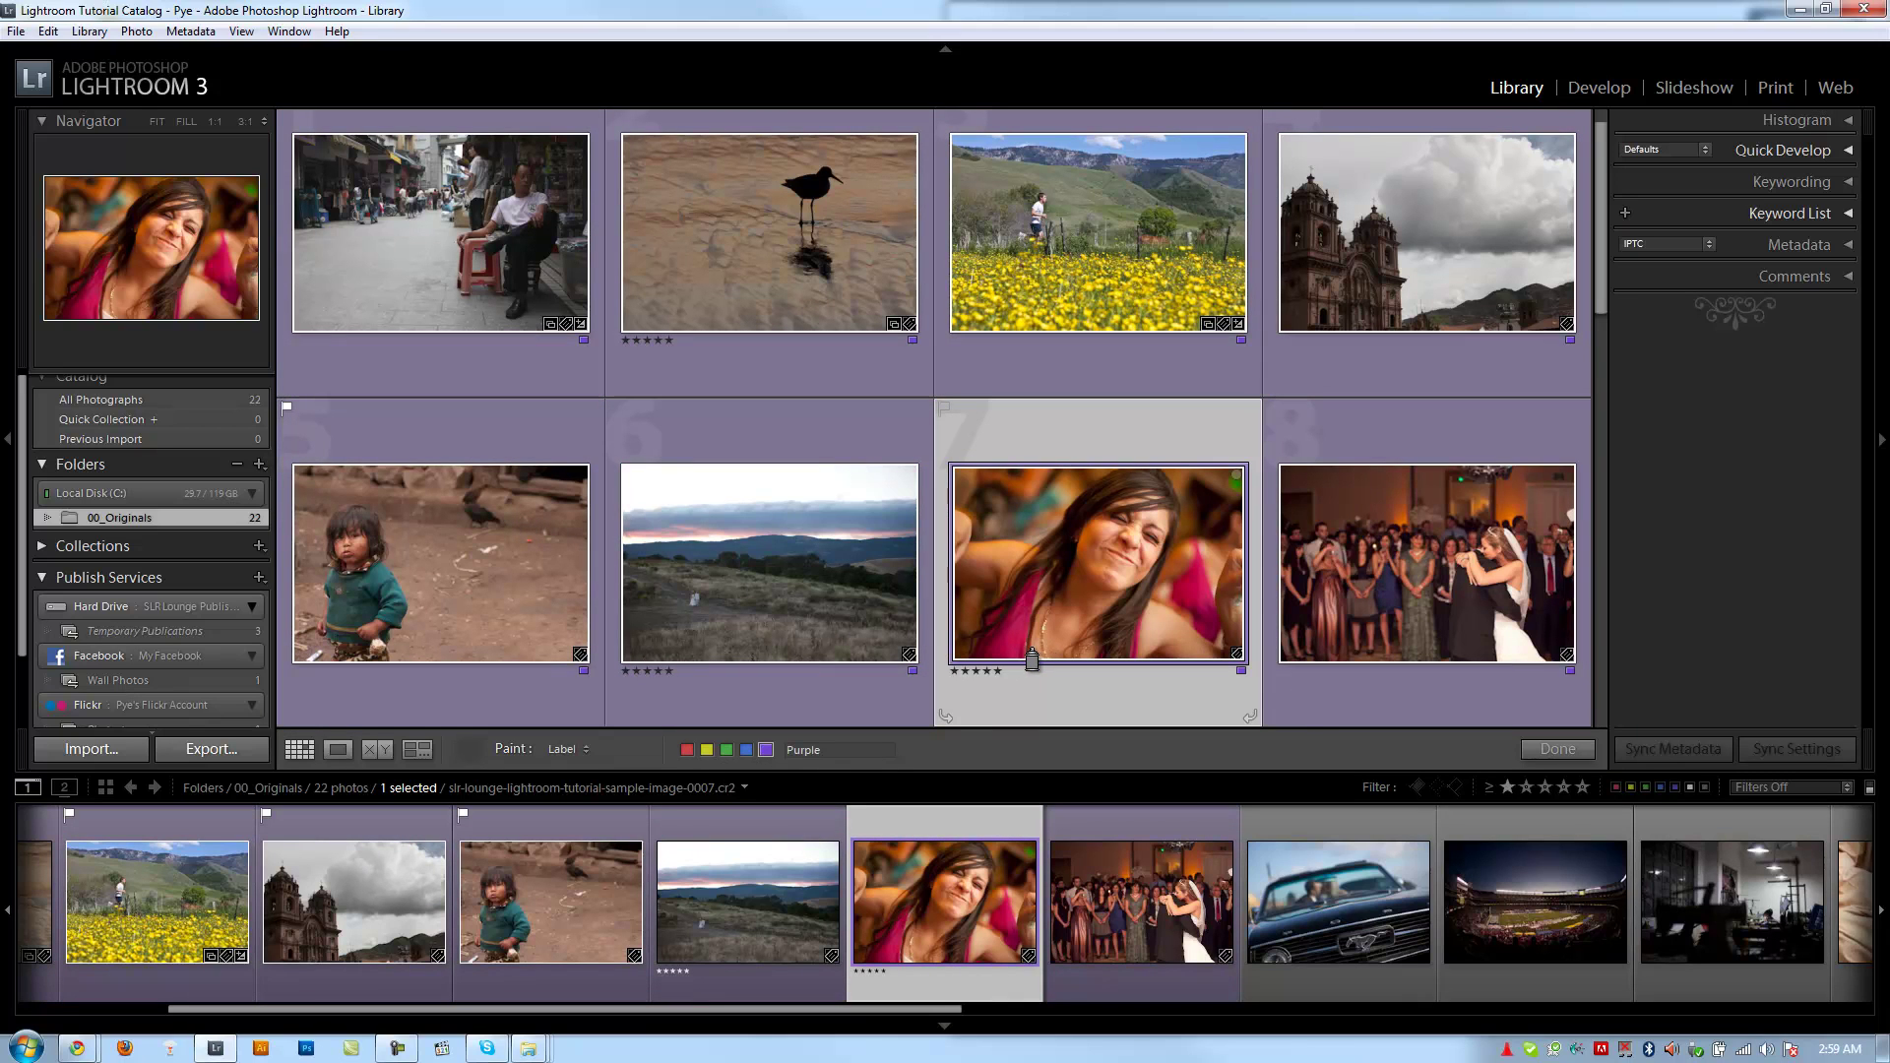
Step: Set the Painter to a three-star rating and paint it across the first grid photos
click(579, 750)
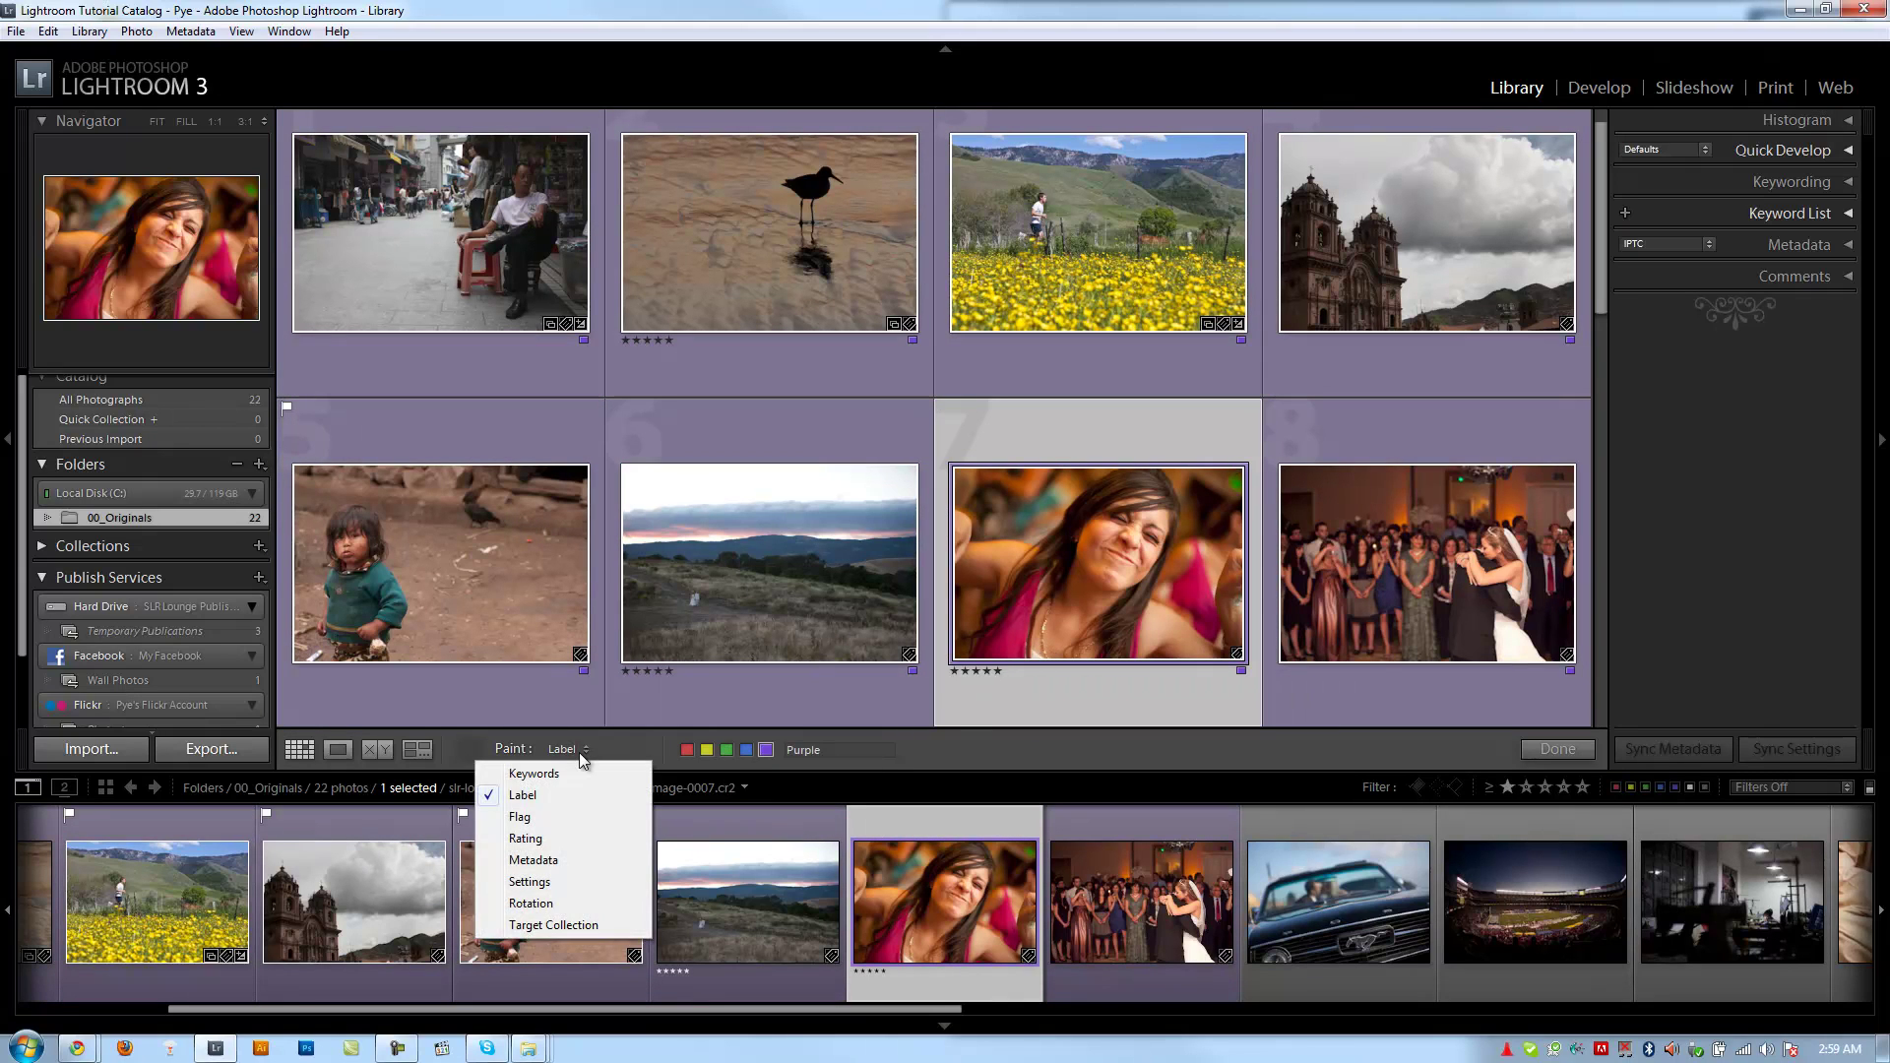
click(561, 839)
click(713, 748)
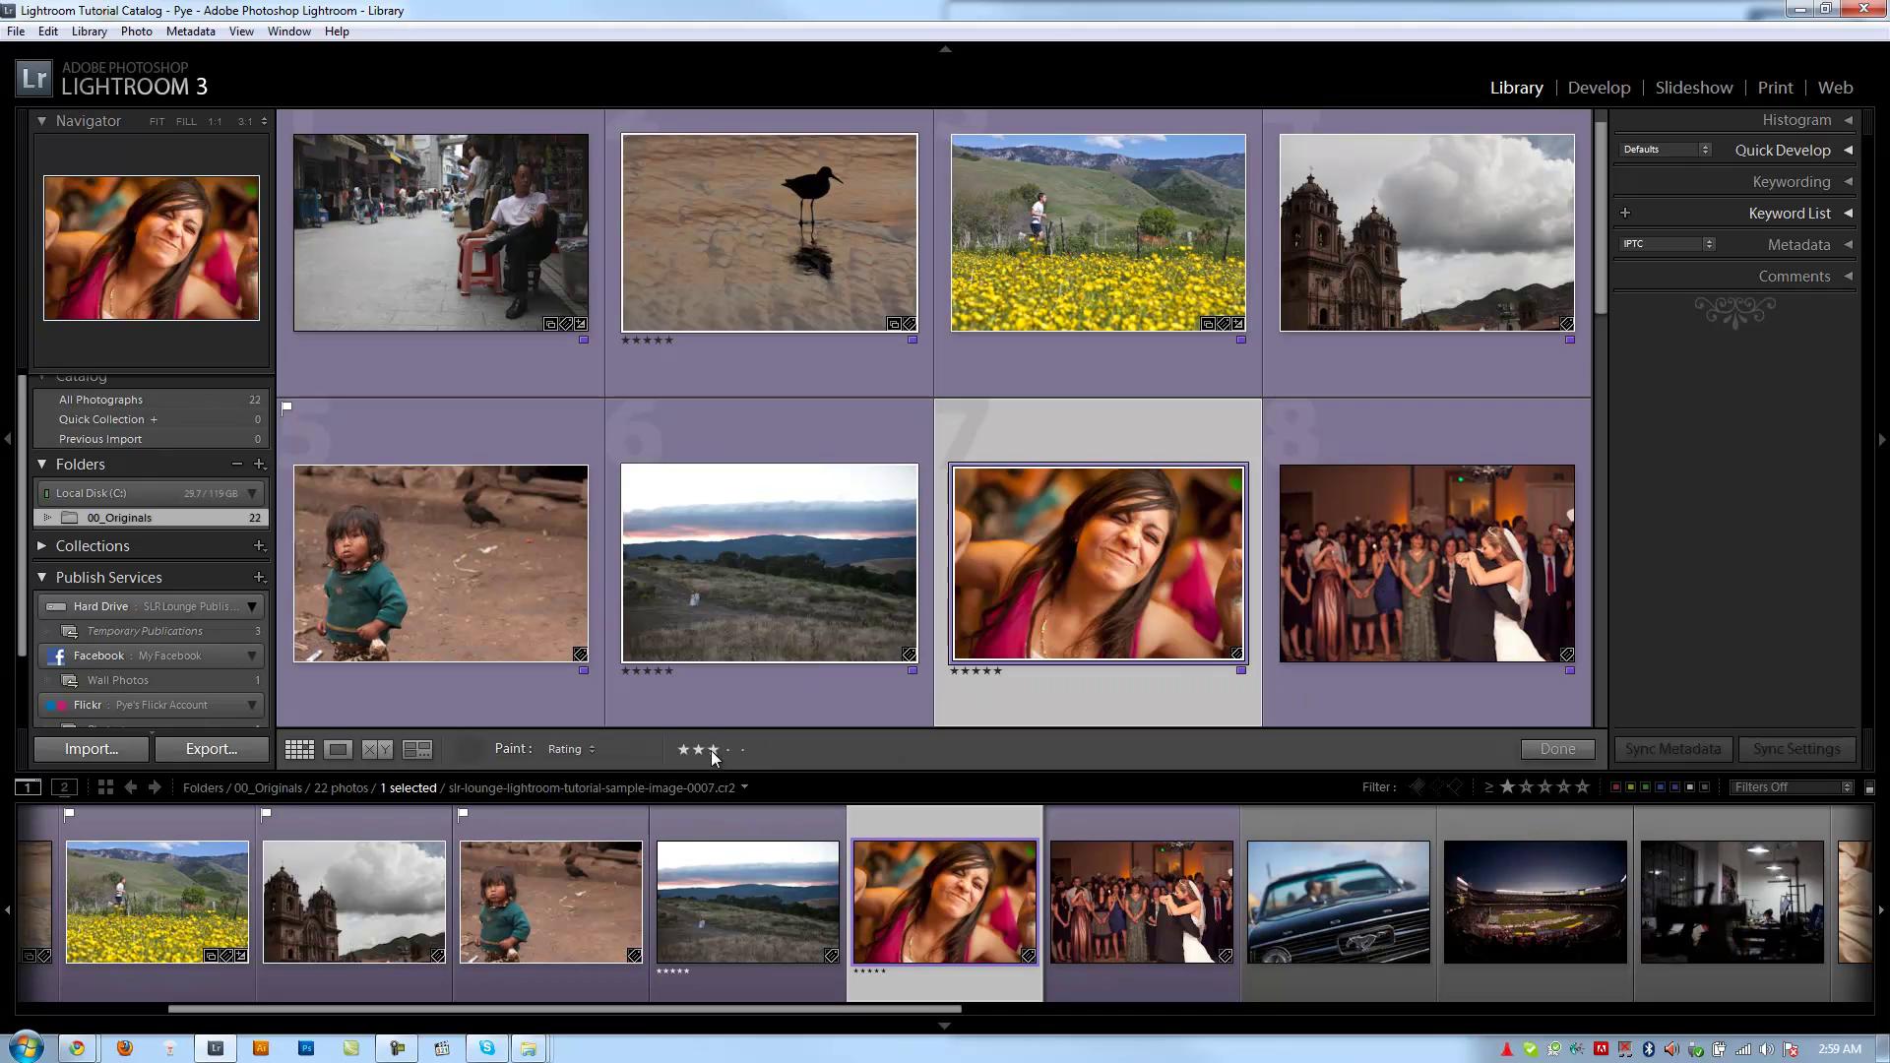
click(545, 247)
mouse_move(1282, 548)
mouse_down()
mouse_move(426, 603)
mouse_move(640, 711)
mouse_up()
Step: Paint three stars onto the further shots lower in the grid, including the workshop photo
scroll(779, 532, down, 2)
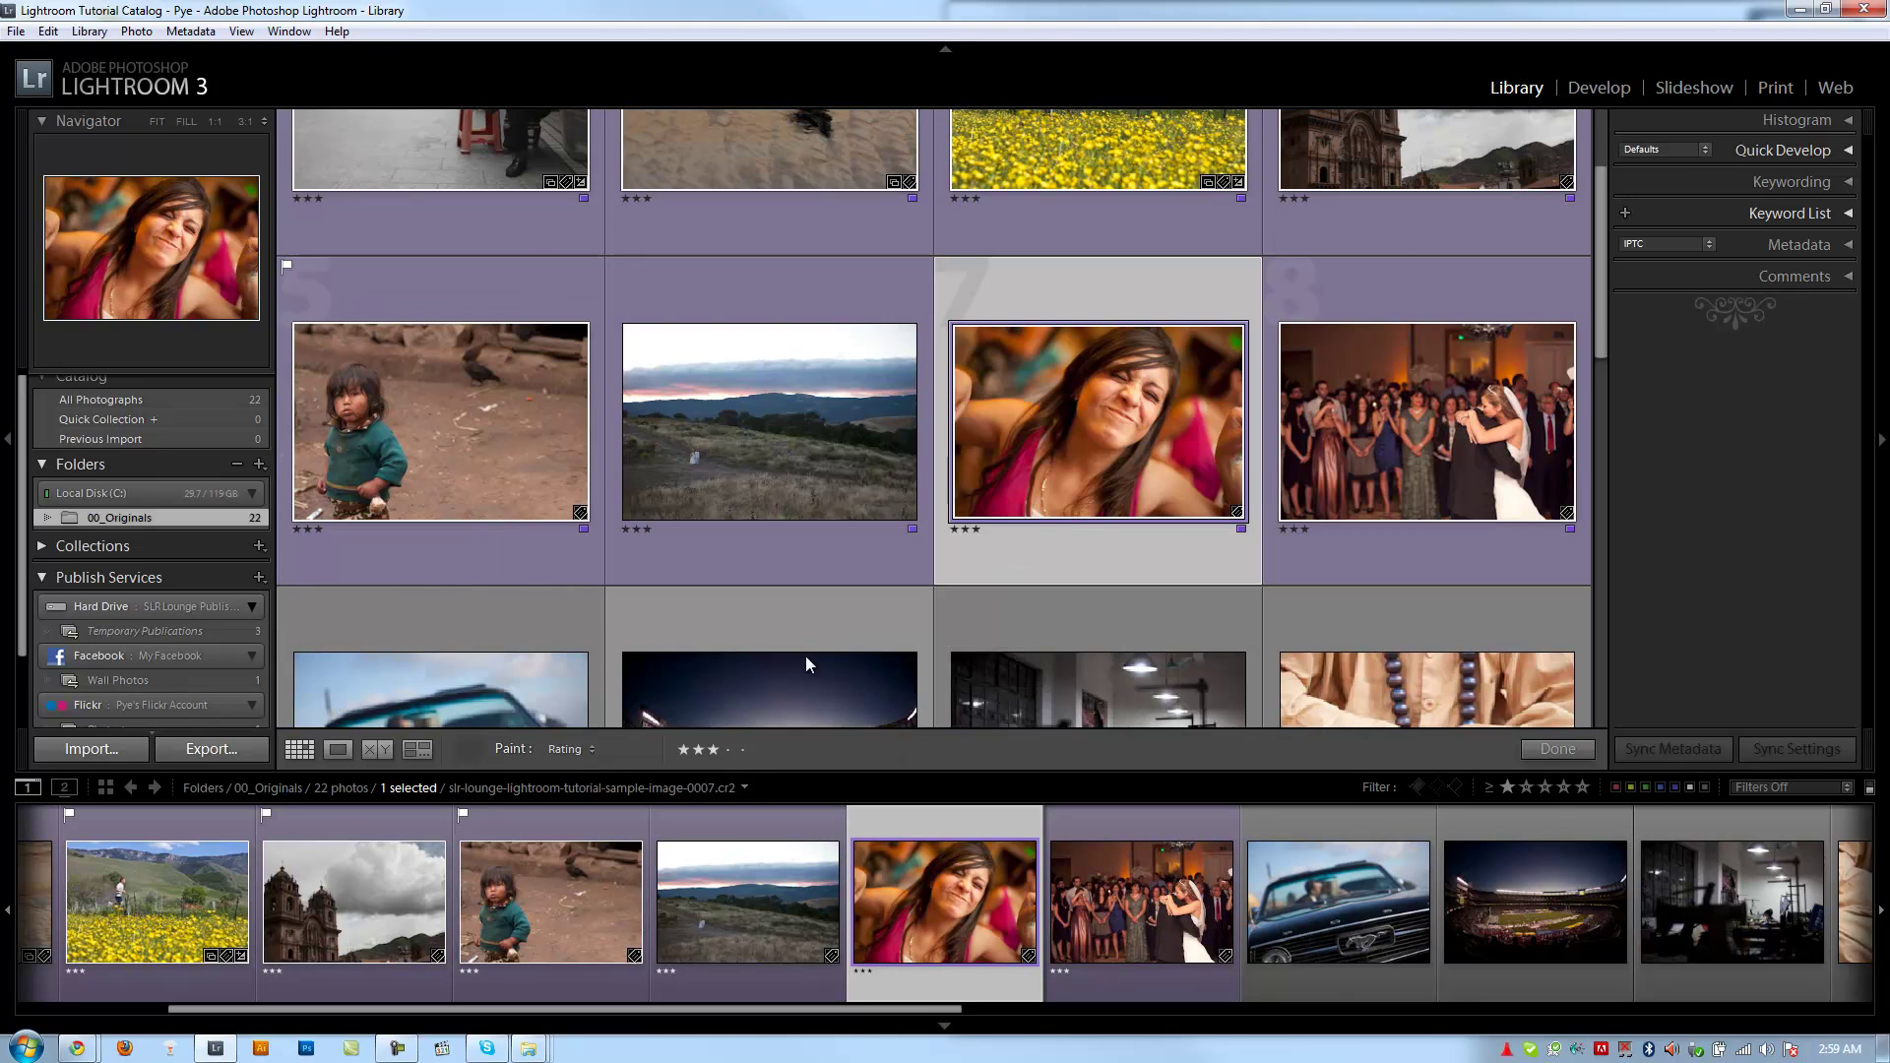
drag(529, 657, 762, 686)
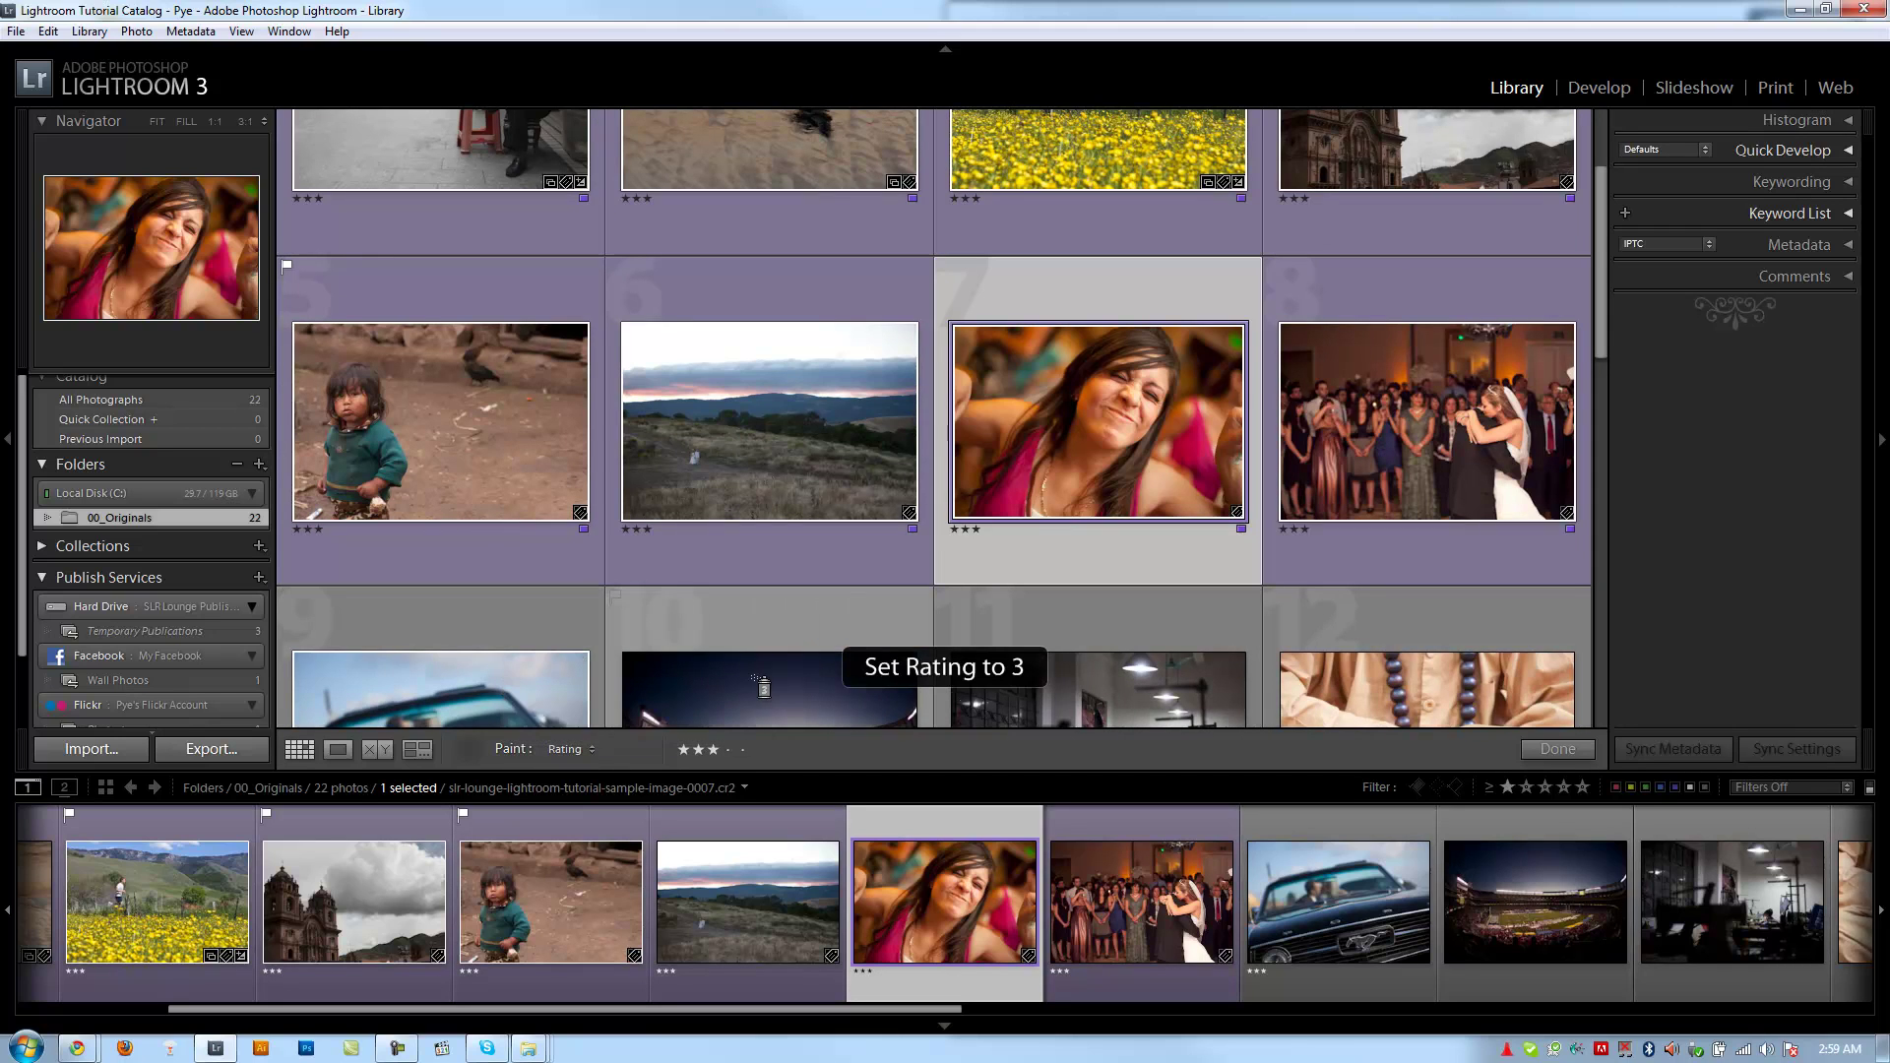
scroll(857, 556, down, 4)
key(Down)
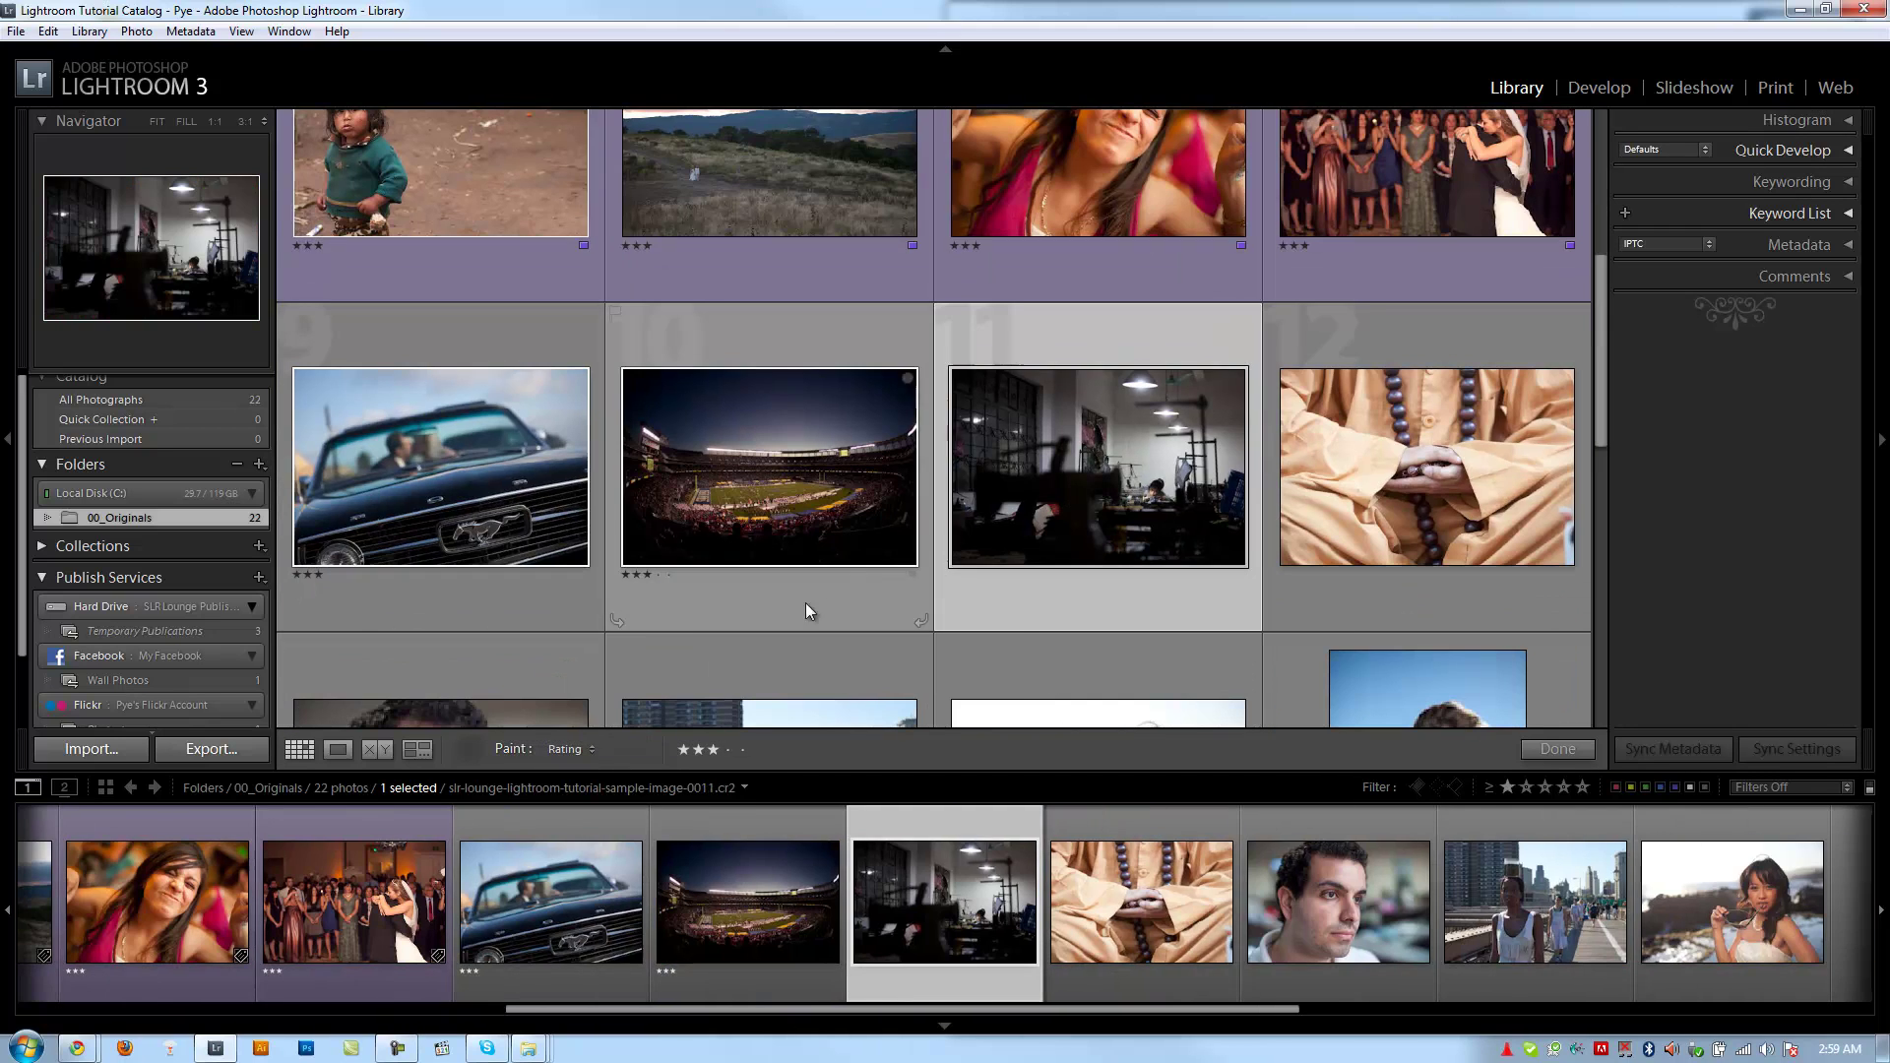
click(1030, 519)
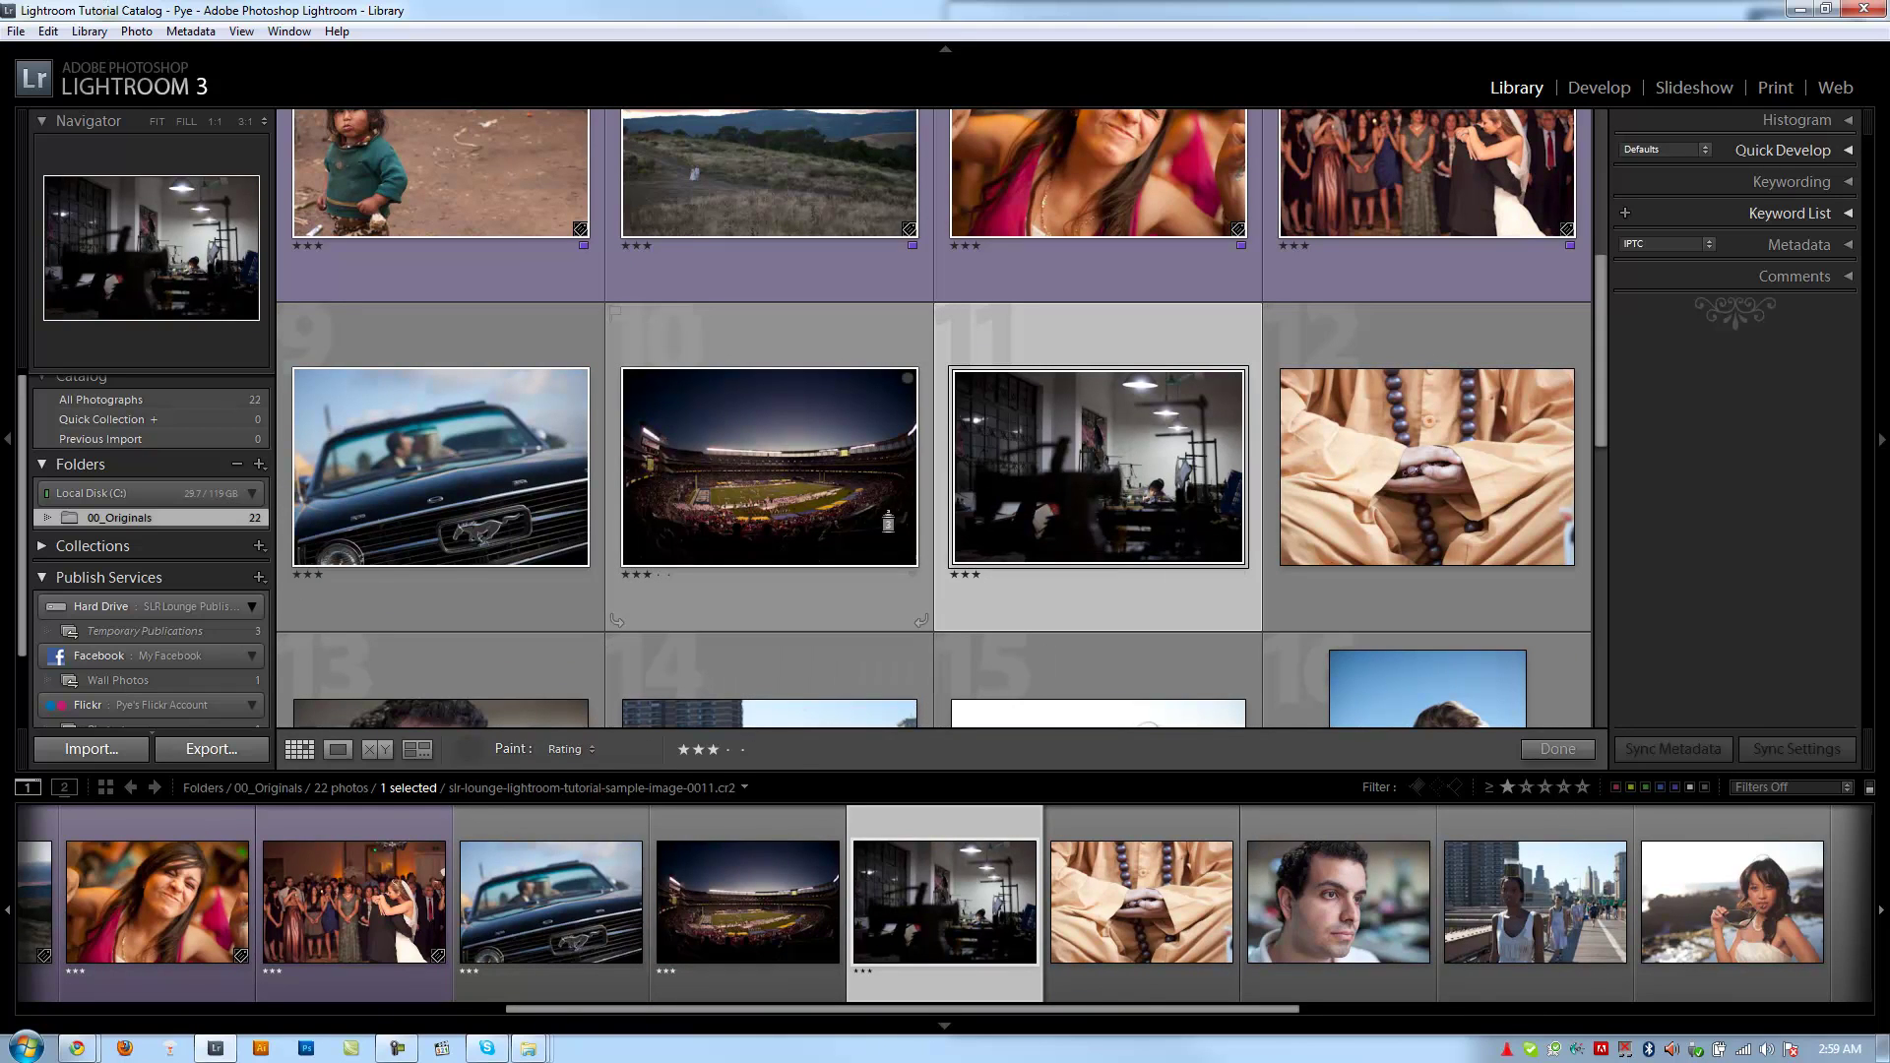
Step: Stop the rating Painter and select the child photo
scroll(862, 523, up, 1)
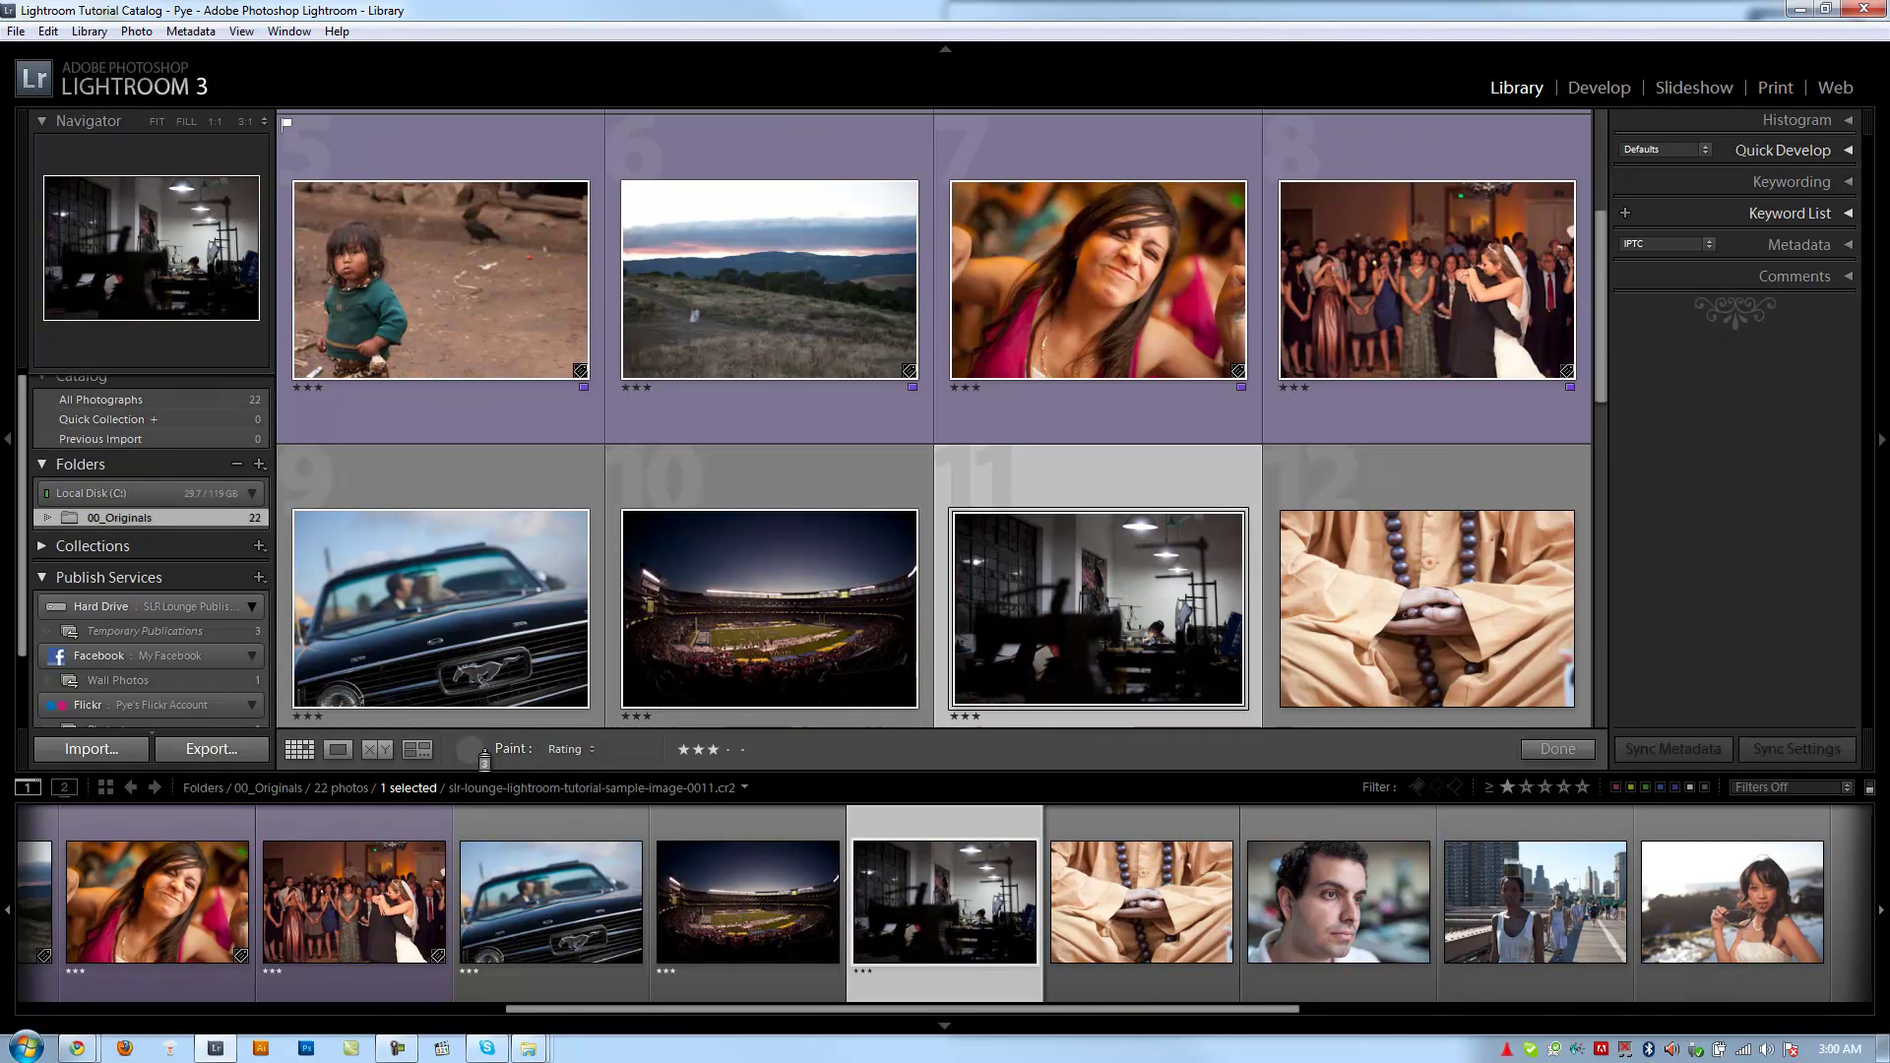
click(469, 752)
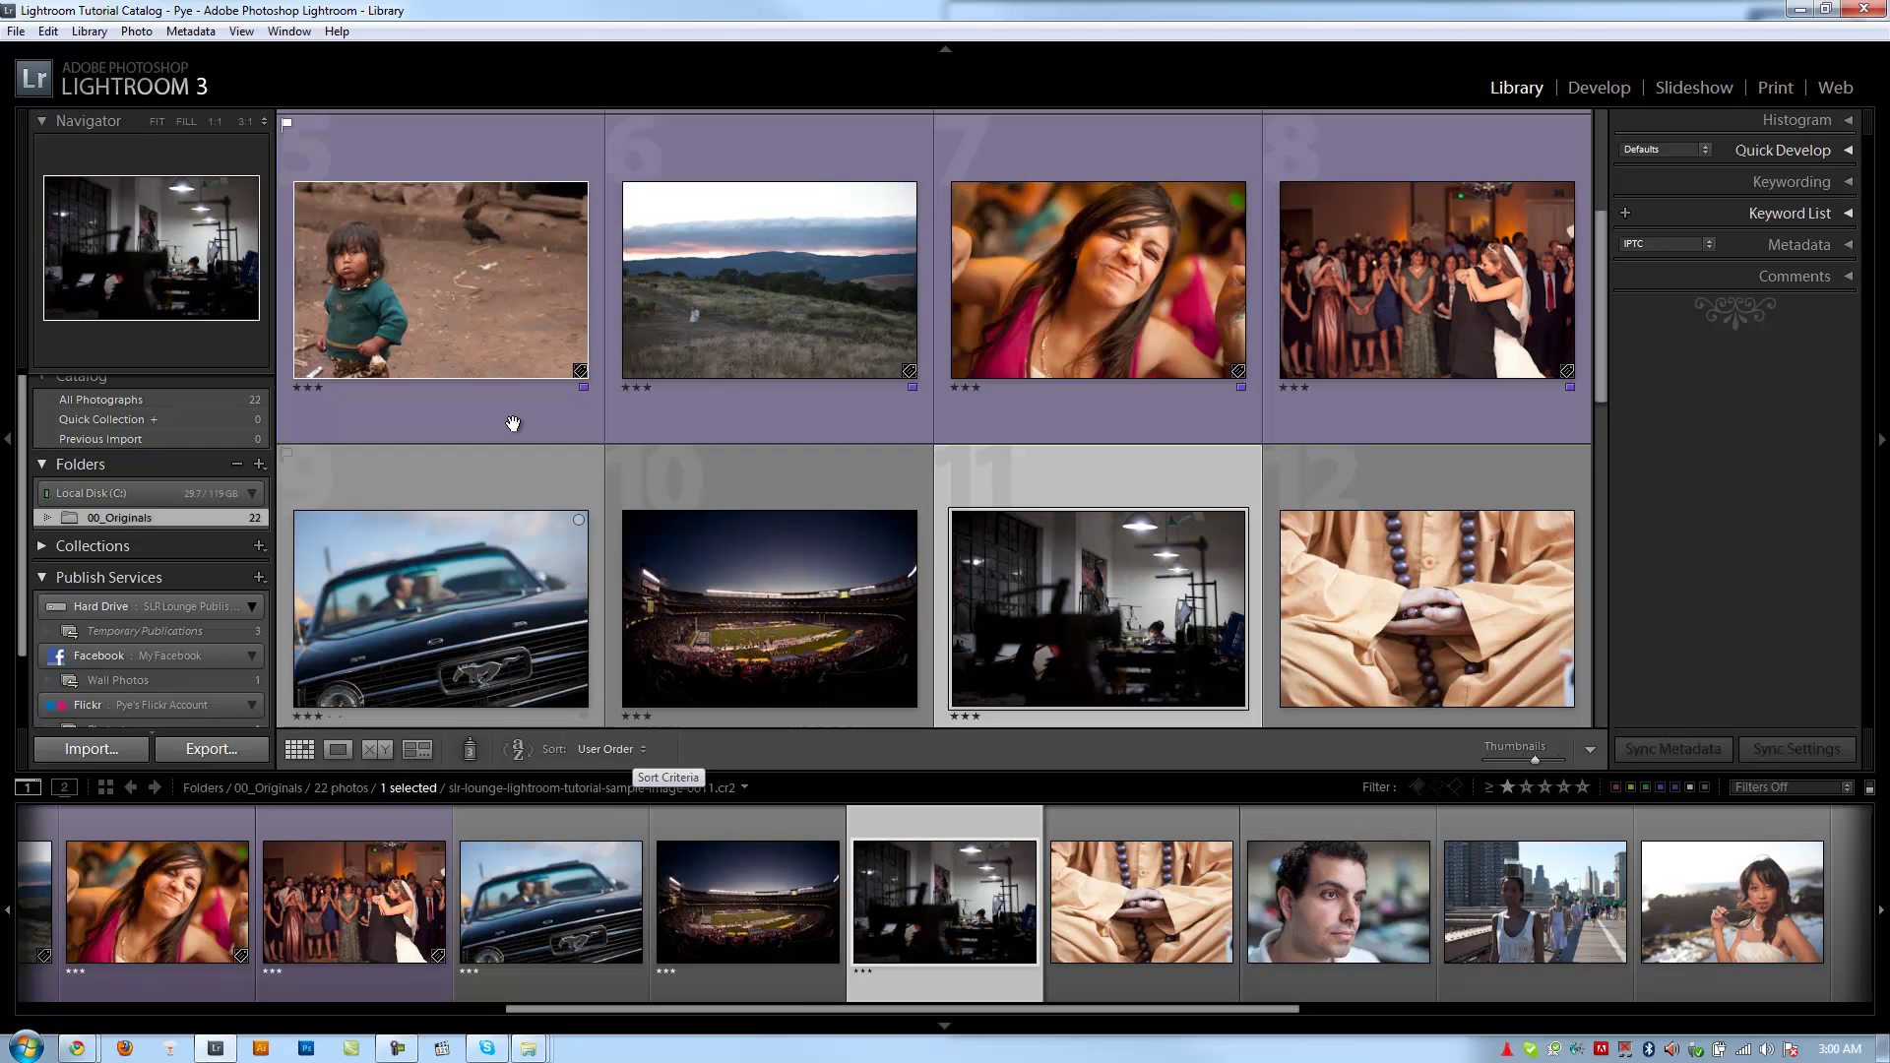
click(498, 313)
scroll(498, 309, up, 3)
Step: Sort the grid by Rating, reversing the sort direction back and forth
click(594, 752)
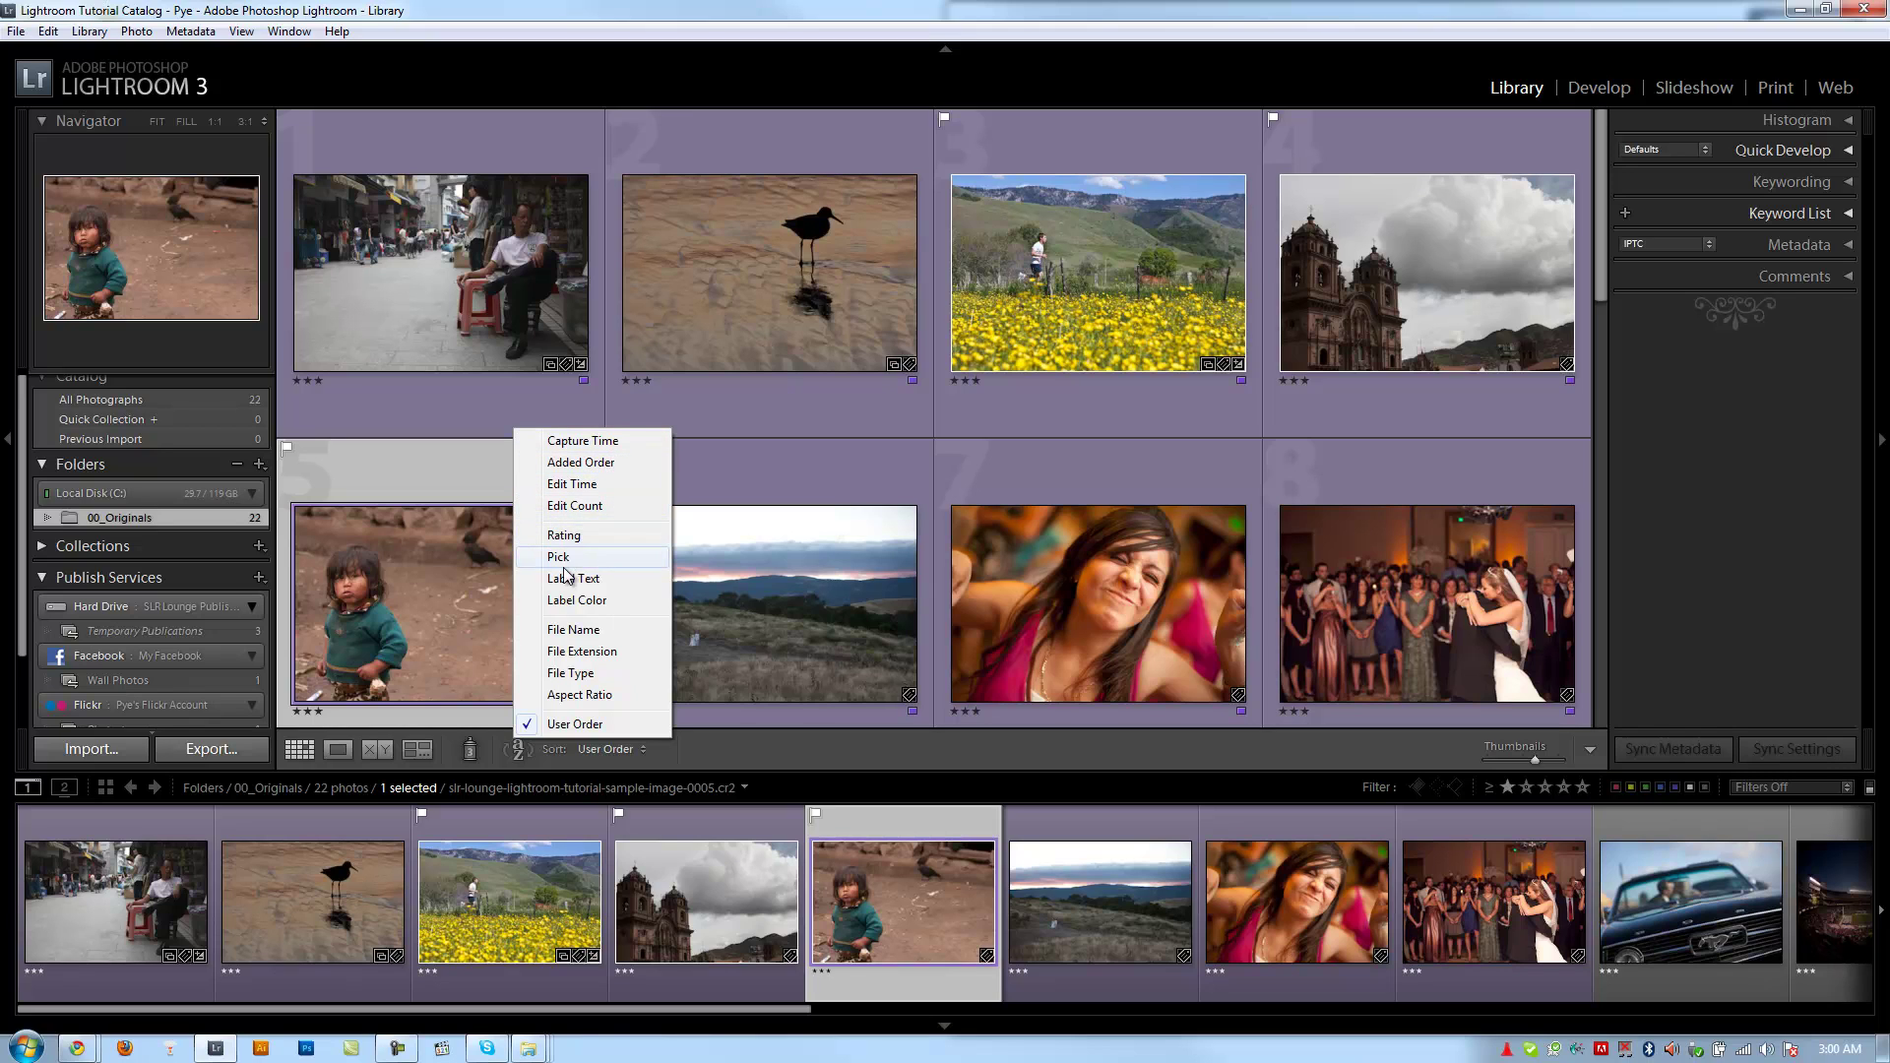
click(569, 536)
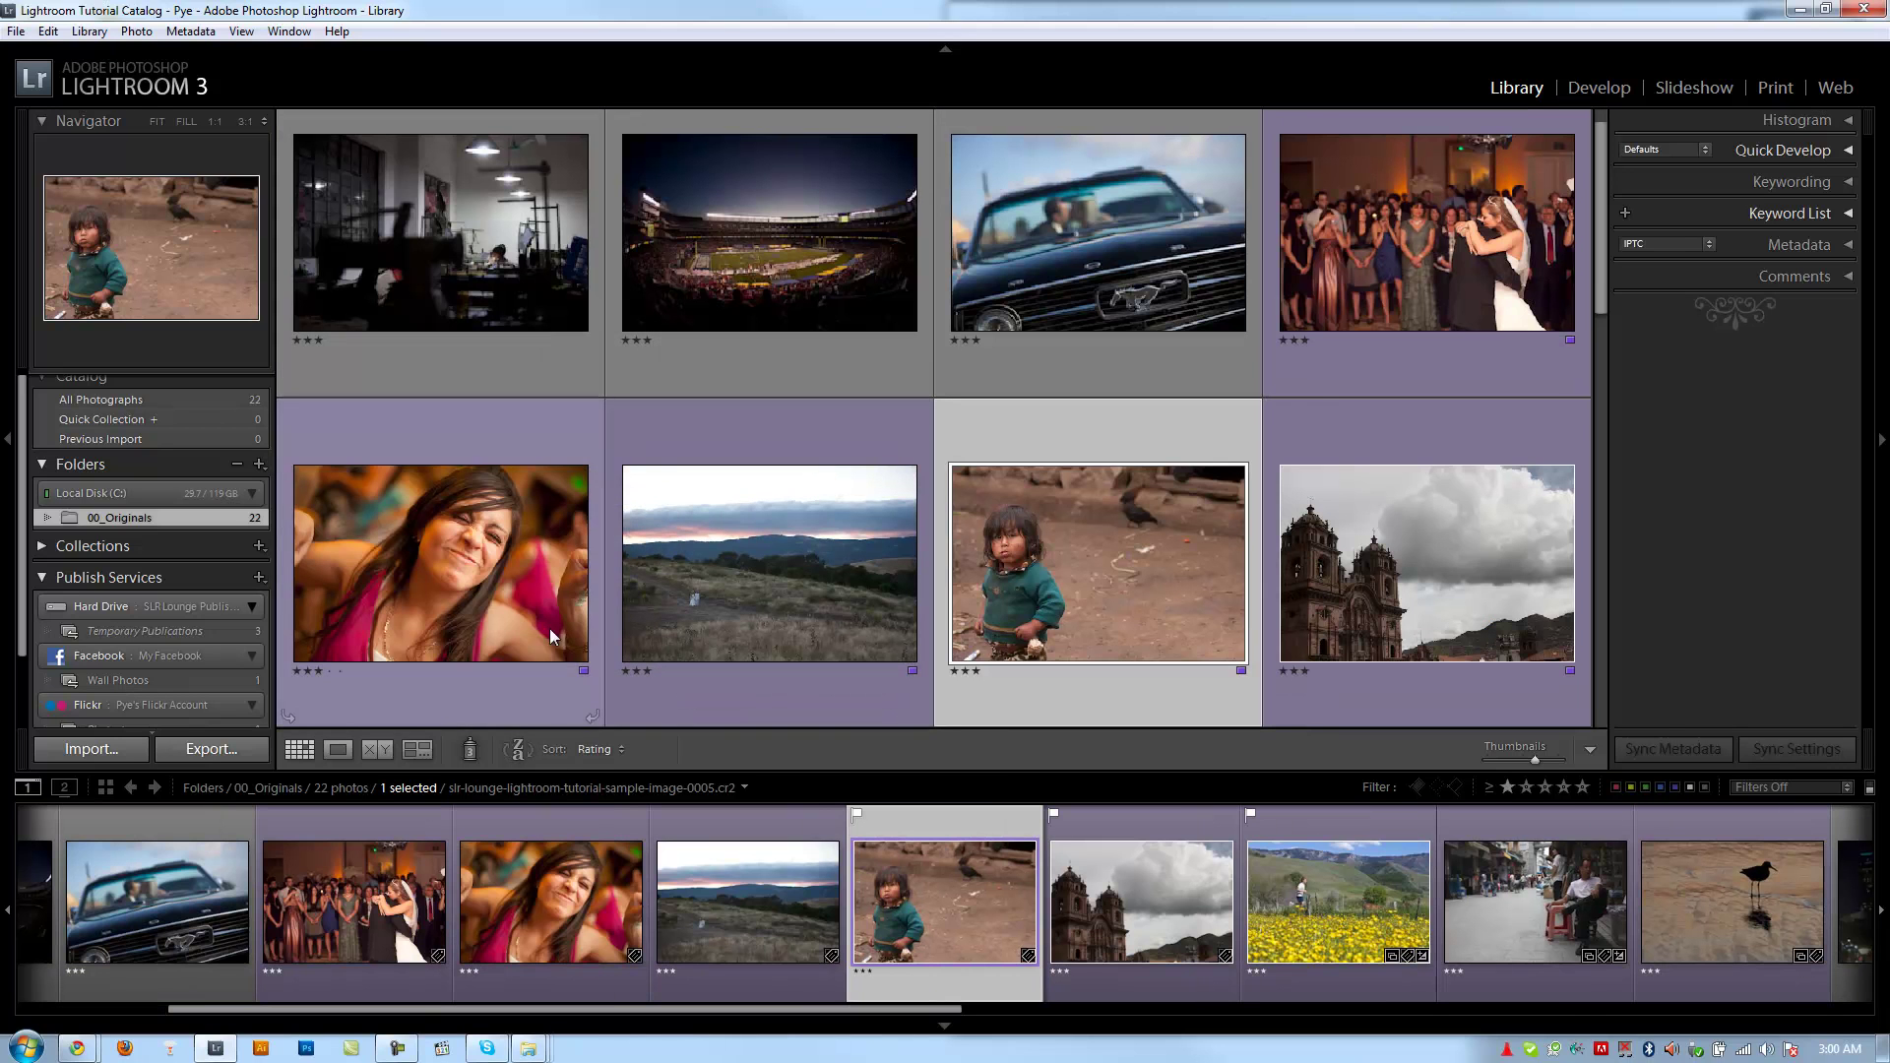
click(525, 750)
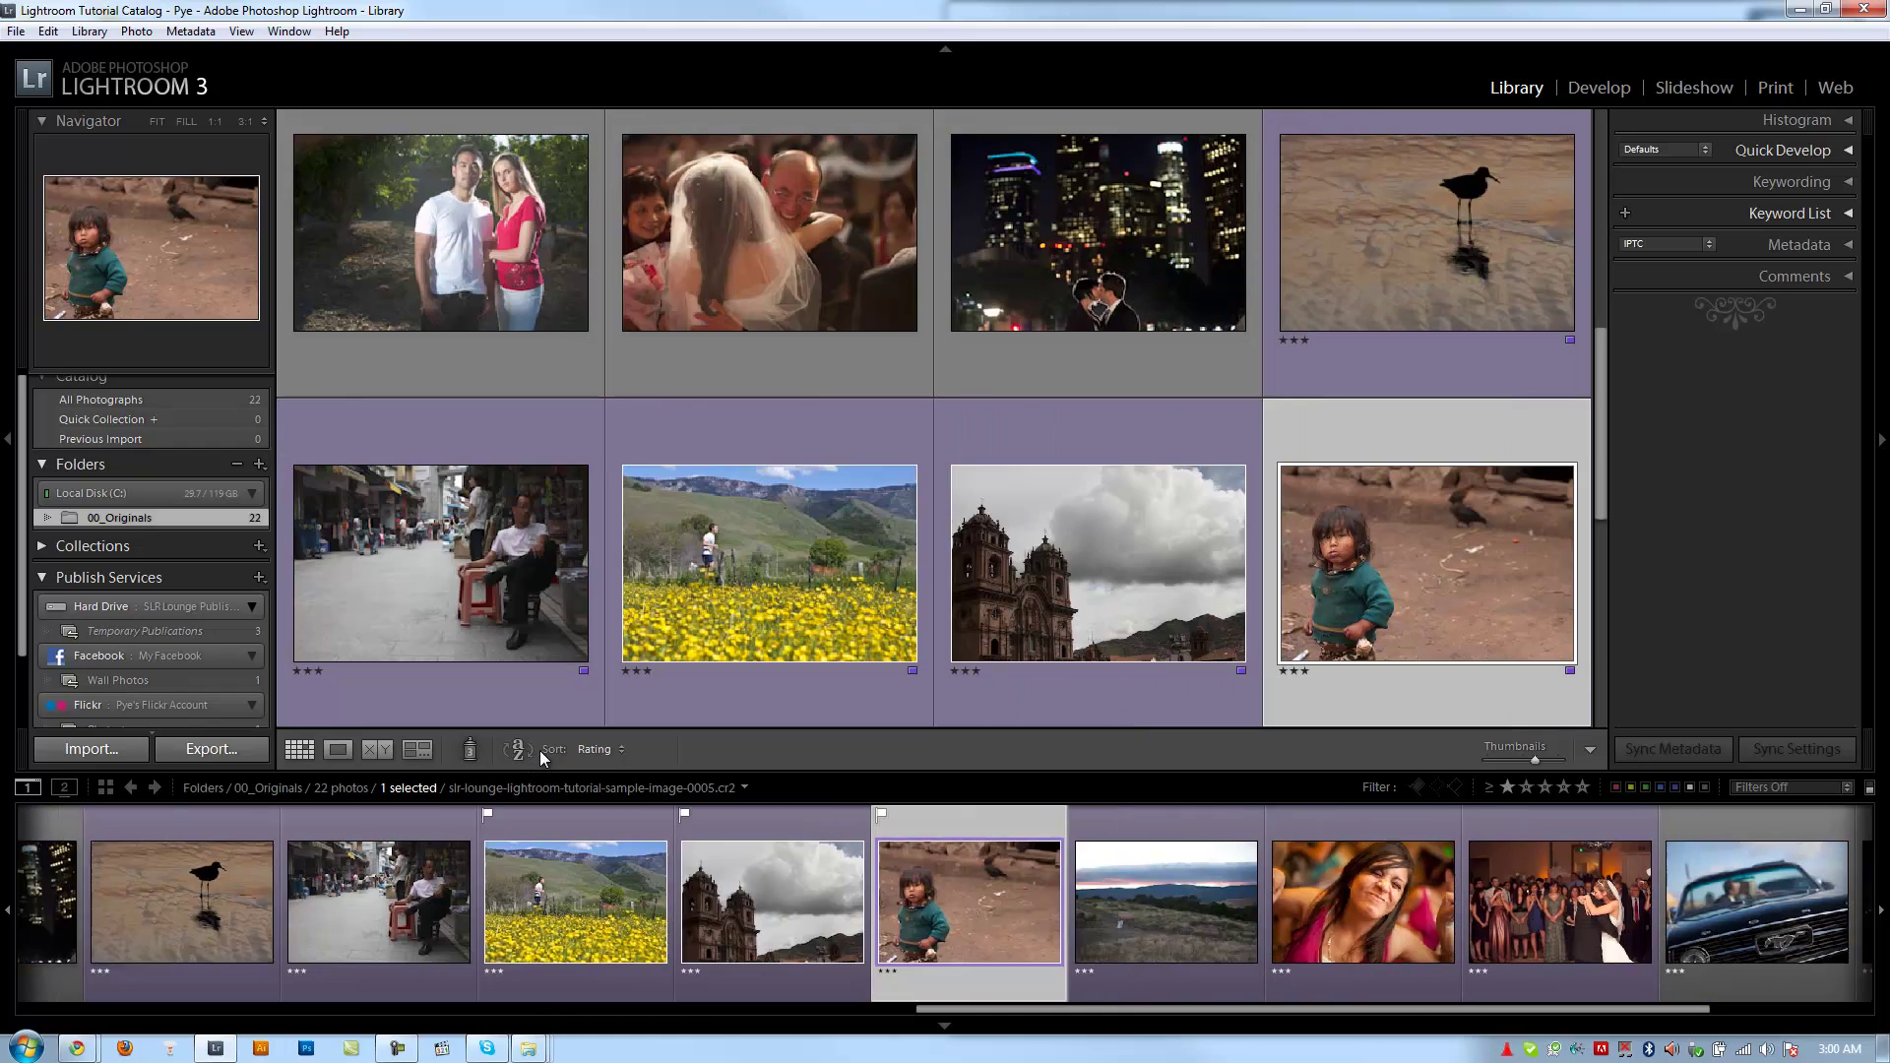
scroll(612, 512, up, 2)
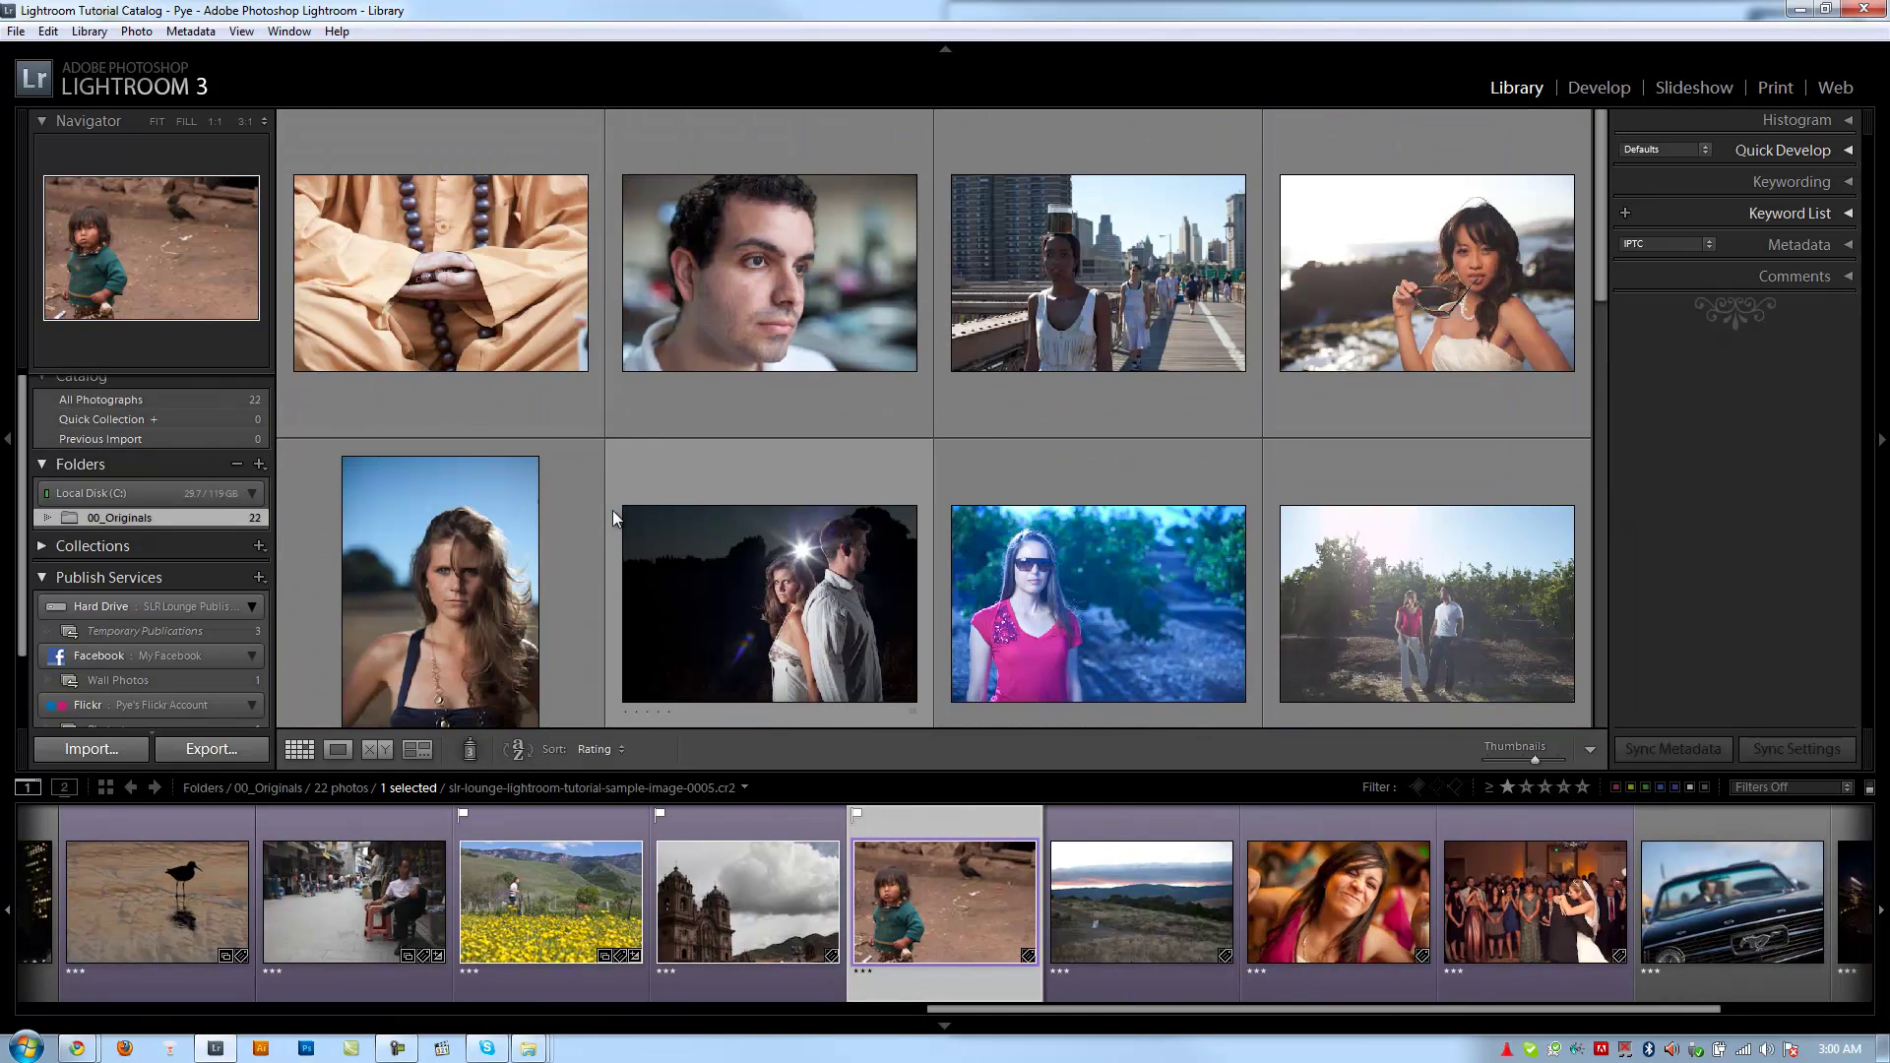
click(514, 750)
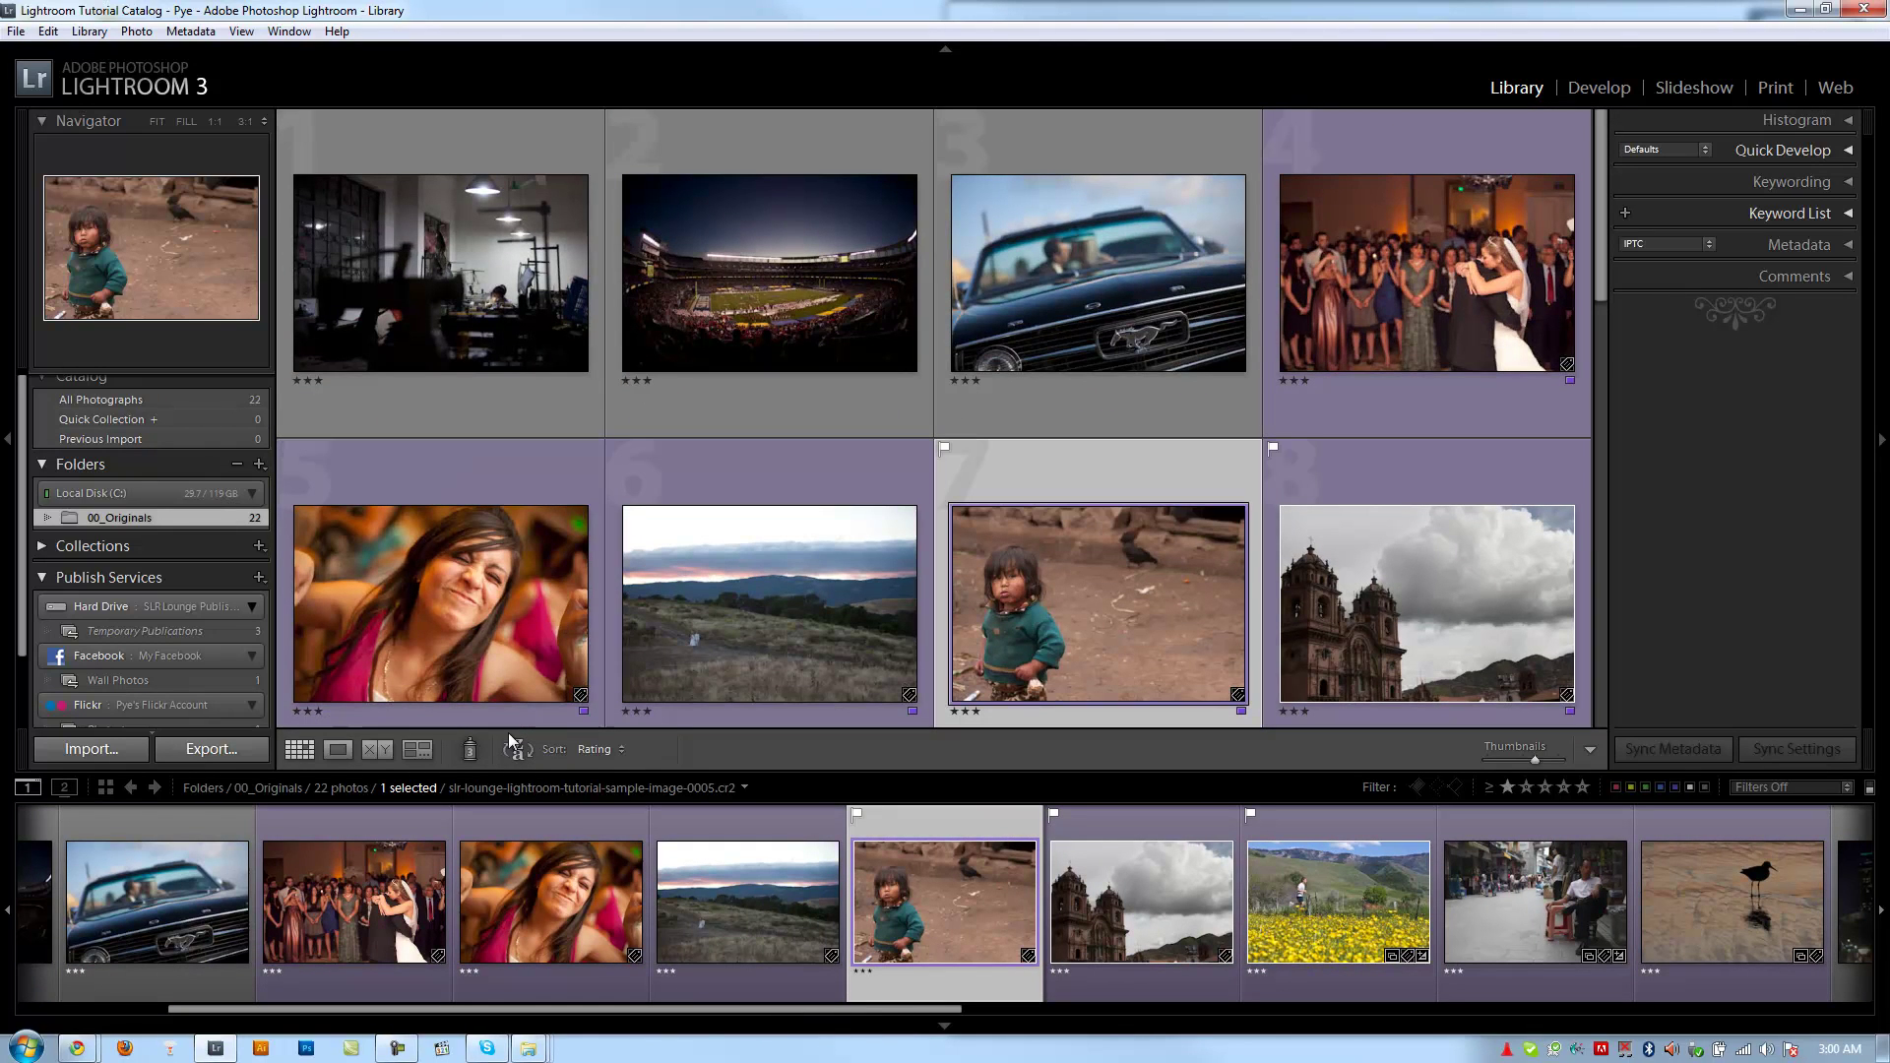
click(517, 756)
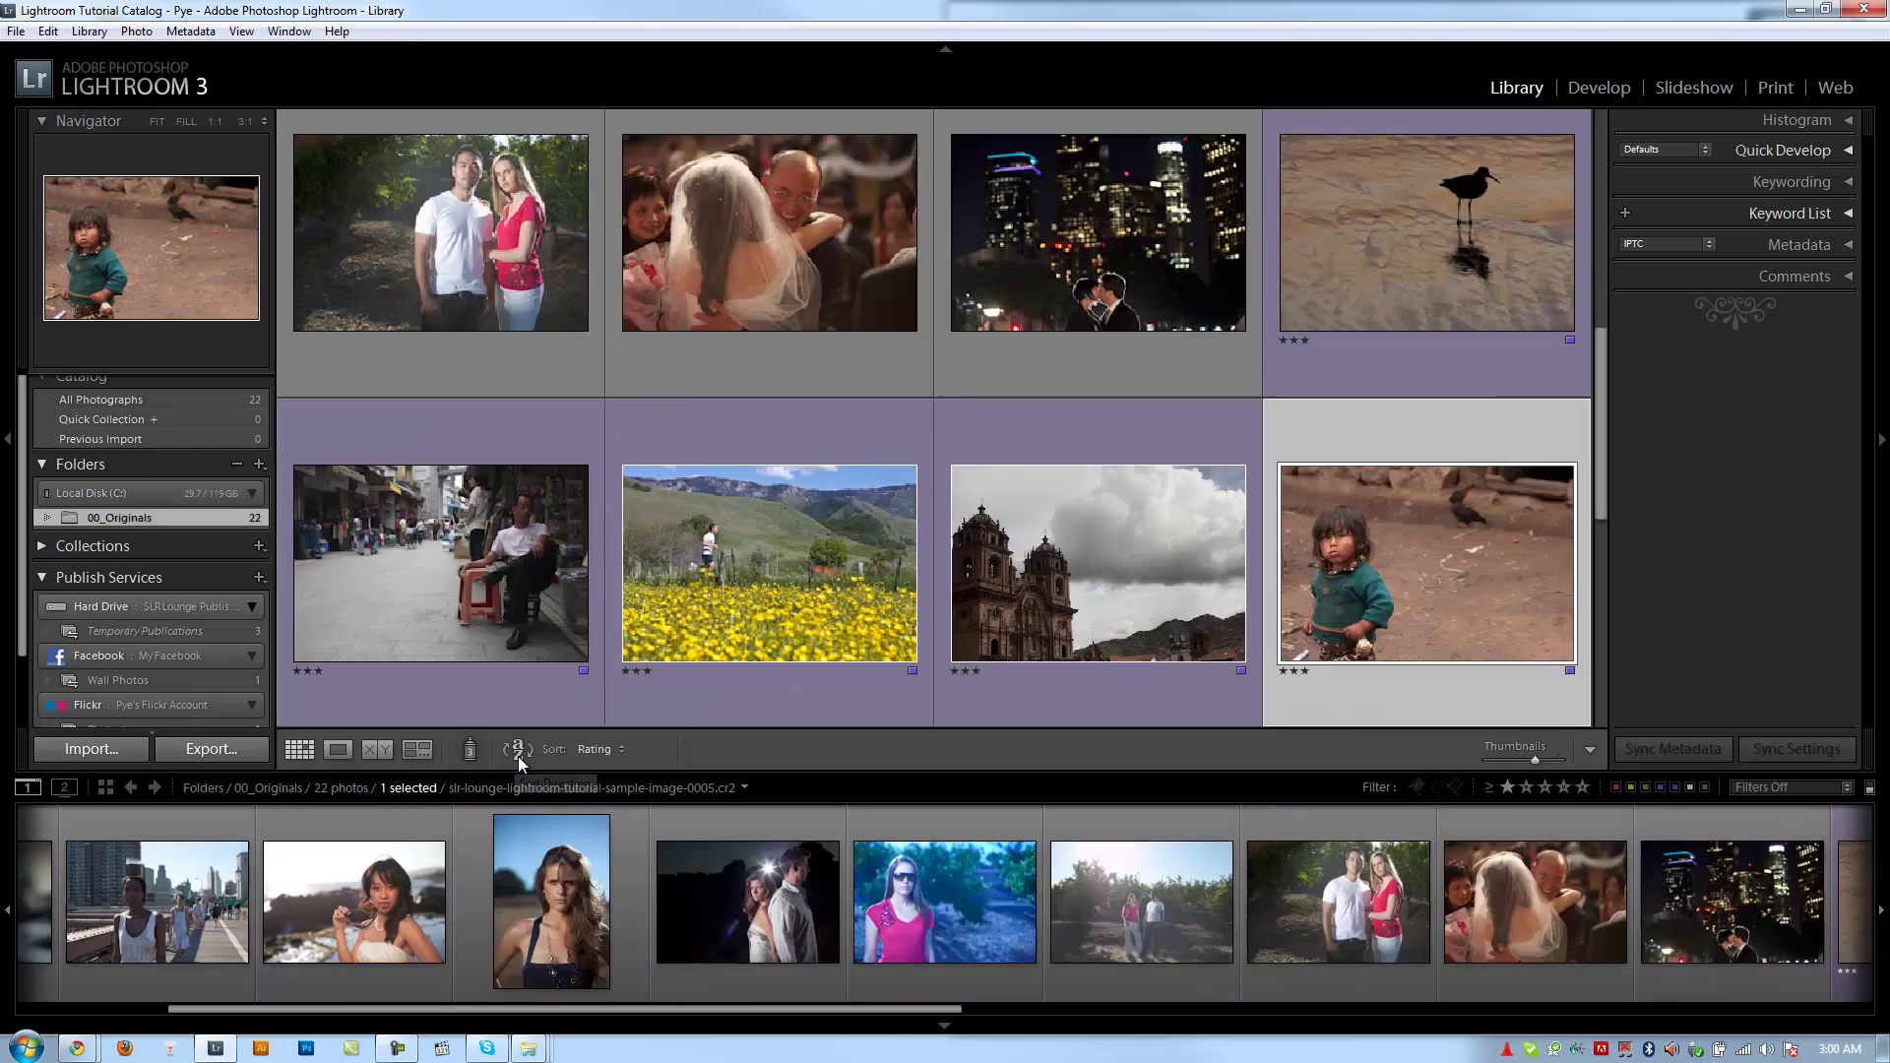
scroll(675, 410, up, 3)
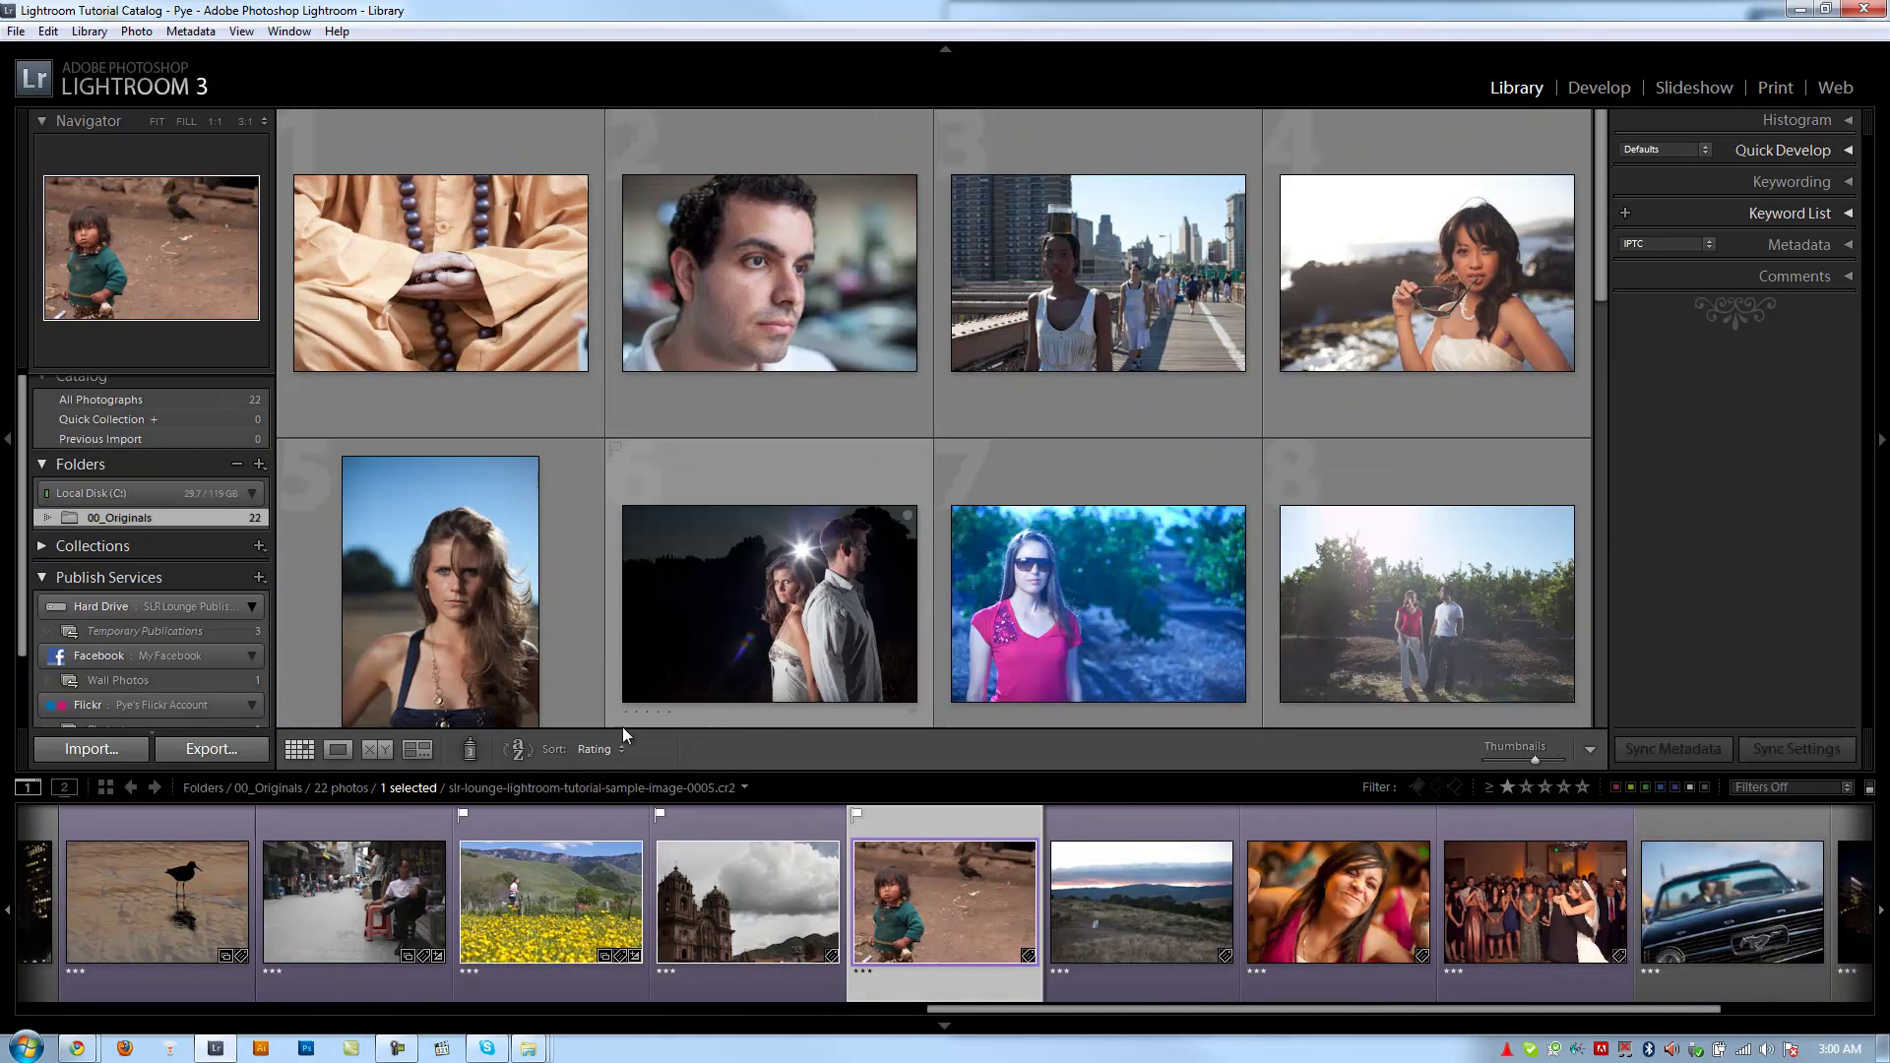
Step: Change the grid sort order to Capture Time
click(597, 749)
click(582, 441)
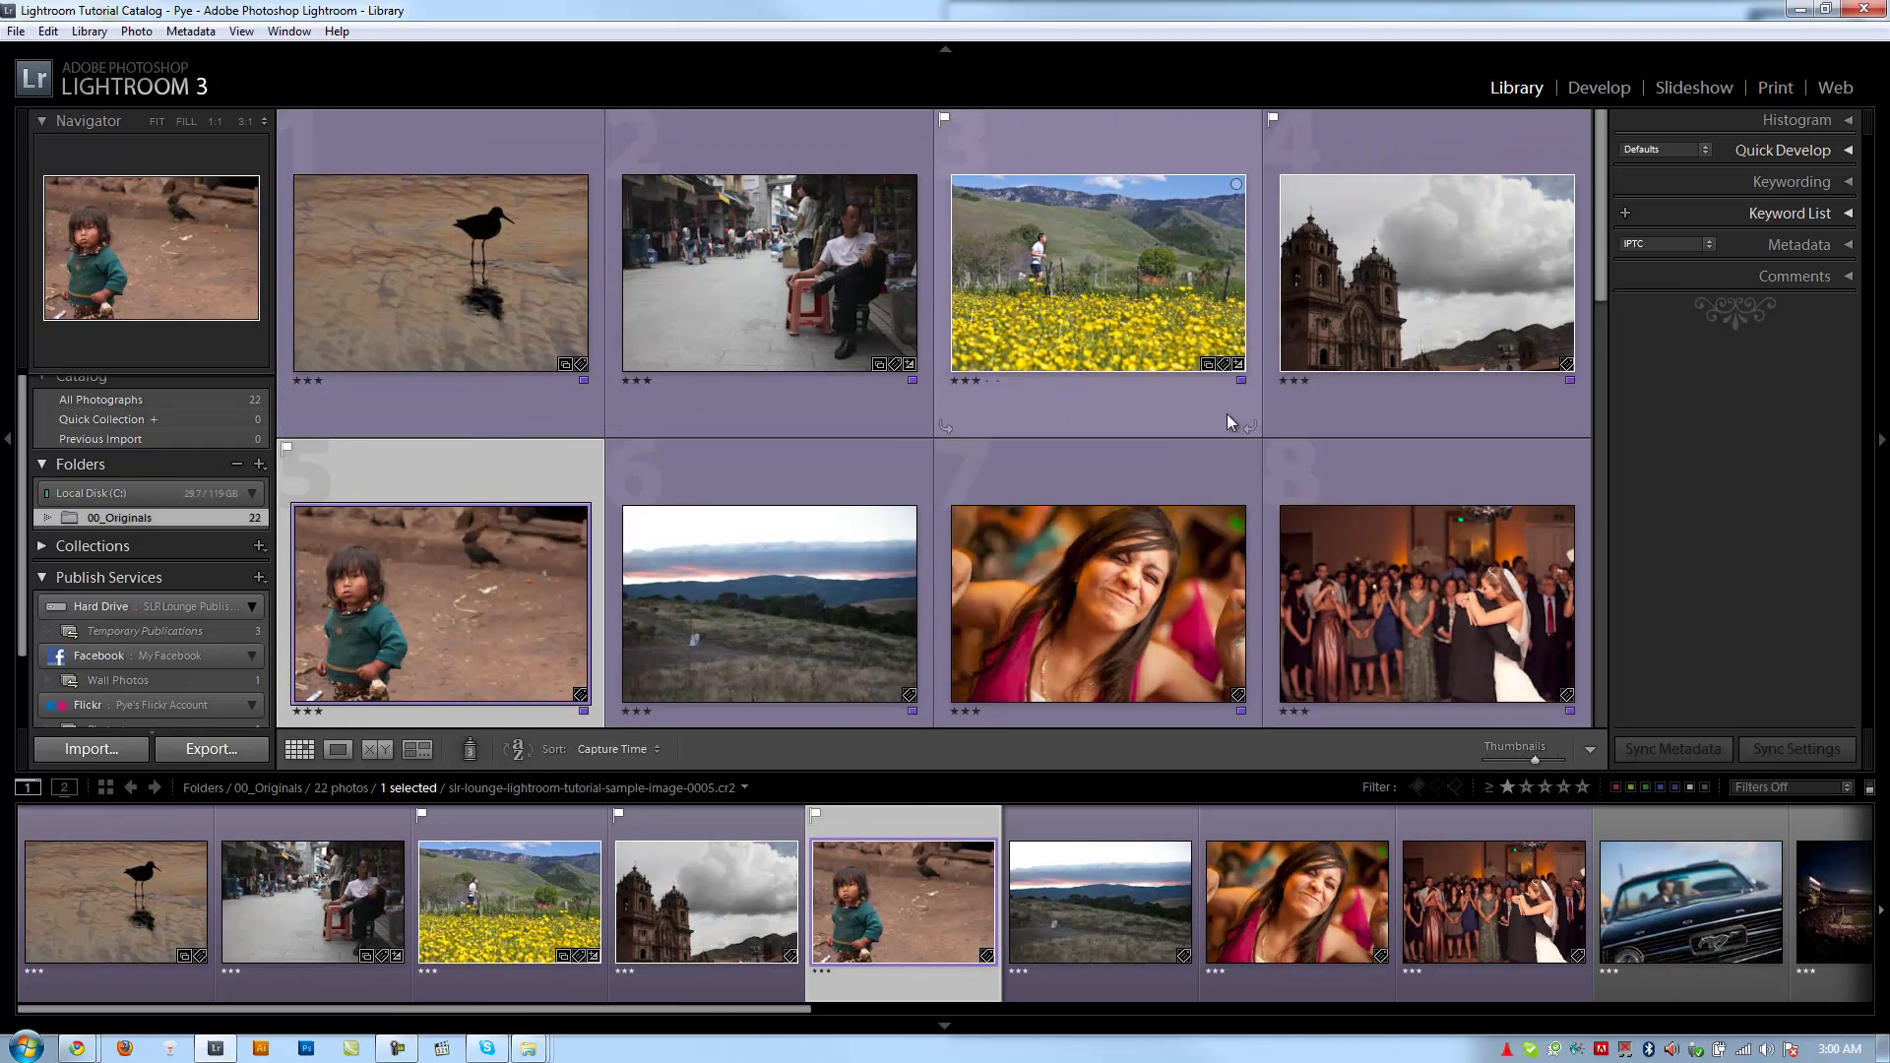
scroll(1190, 460, down, 5)
scroll(1190, 460, up, 5)
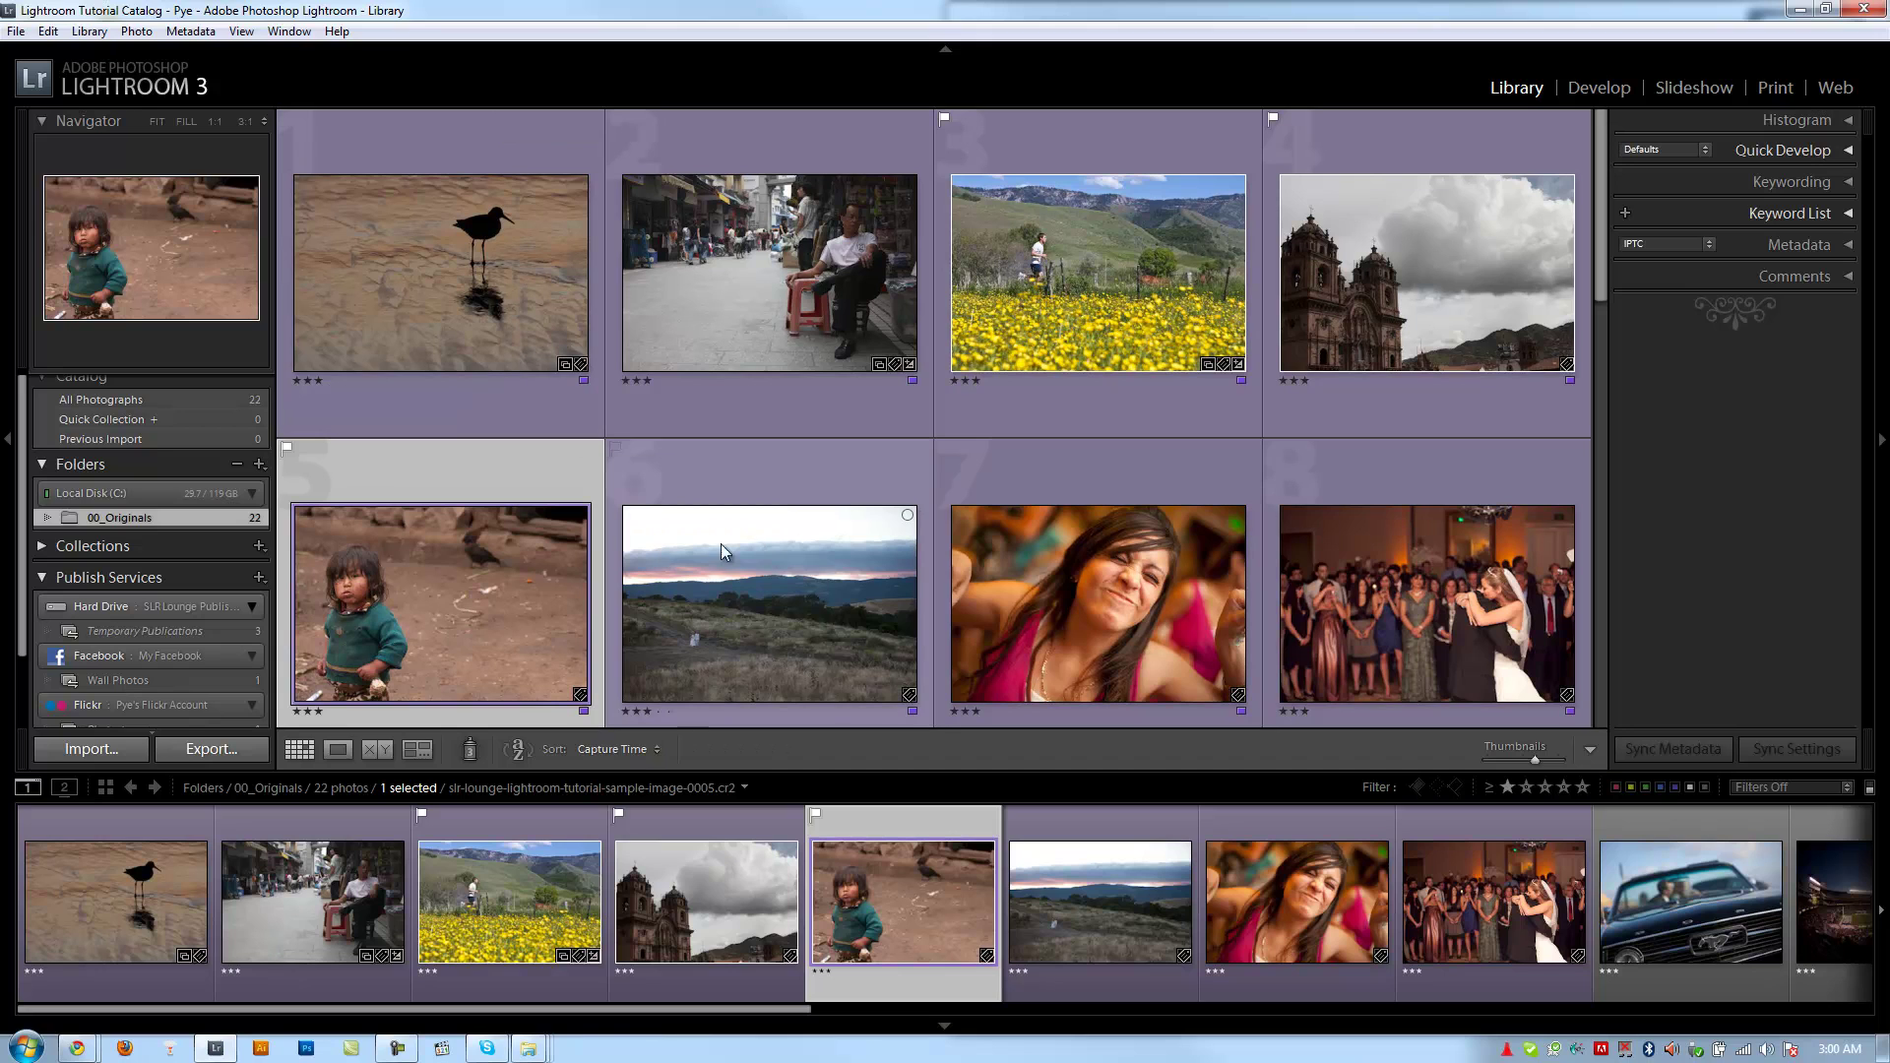
click(242, 33)
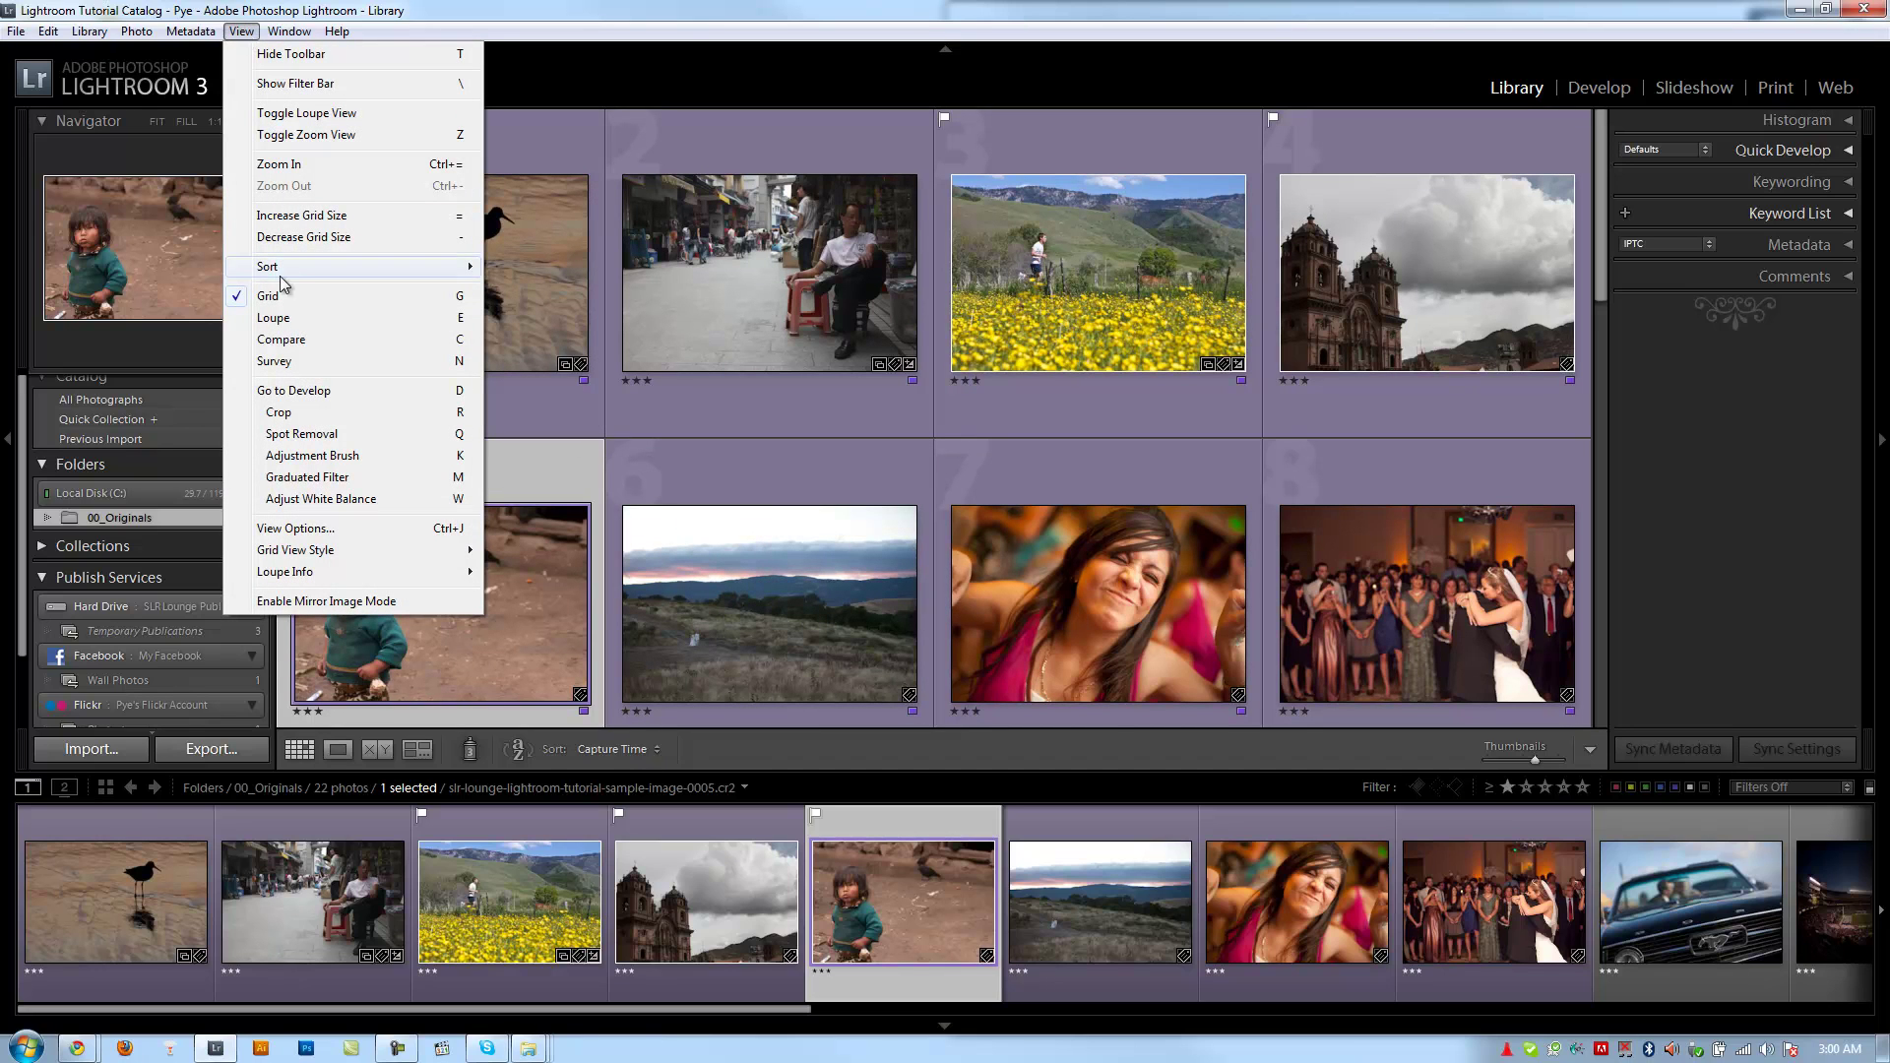
mouse_move(360, 270)
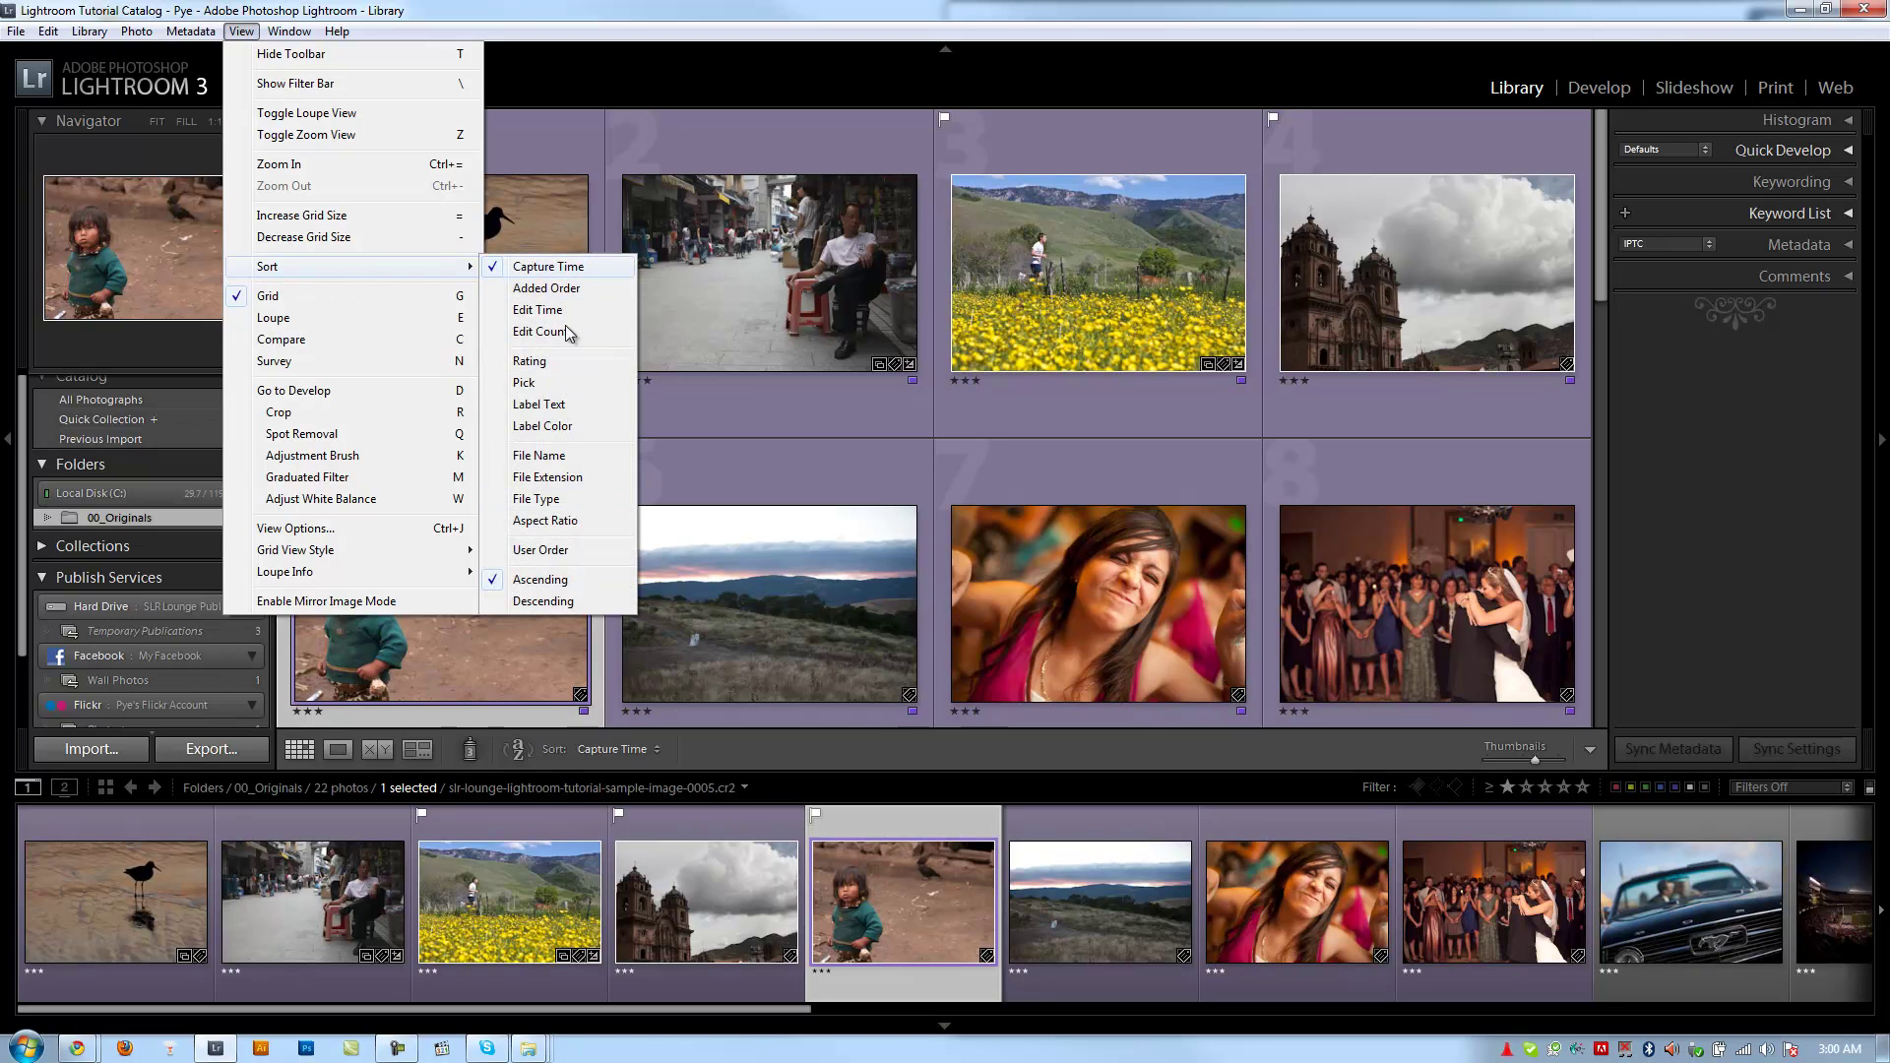
click(570, 209)
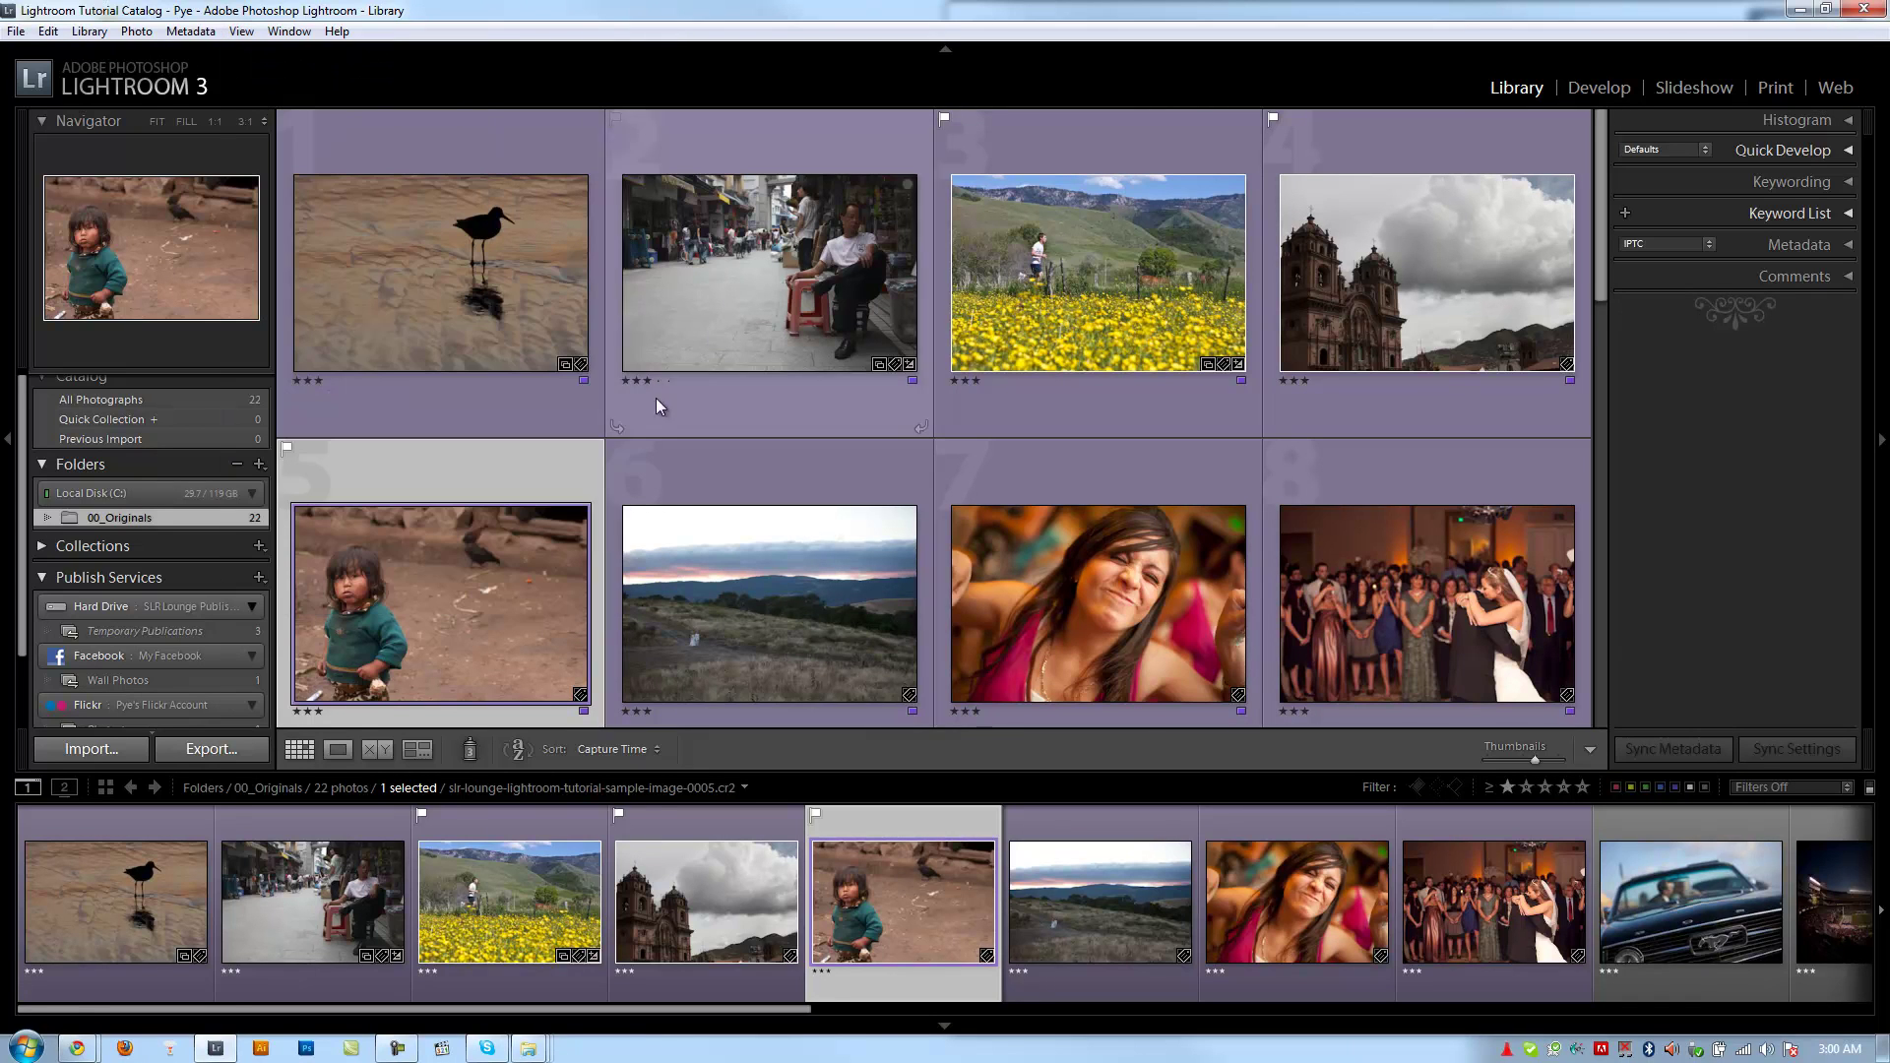
click(524, 317)
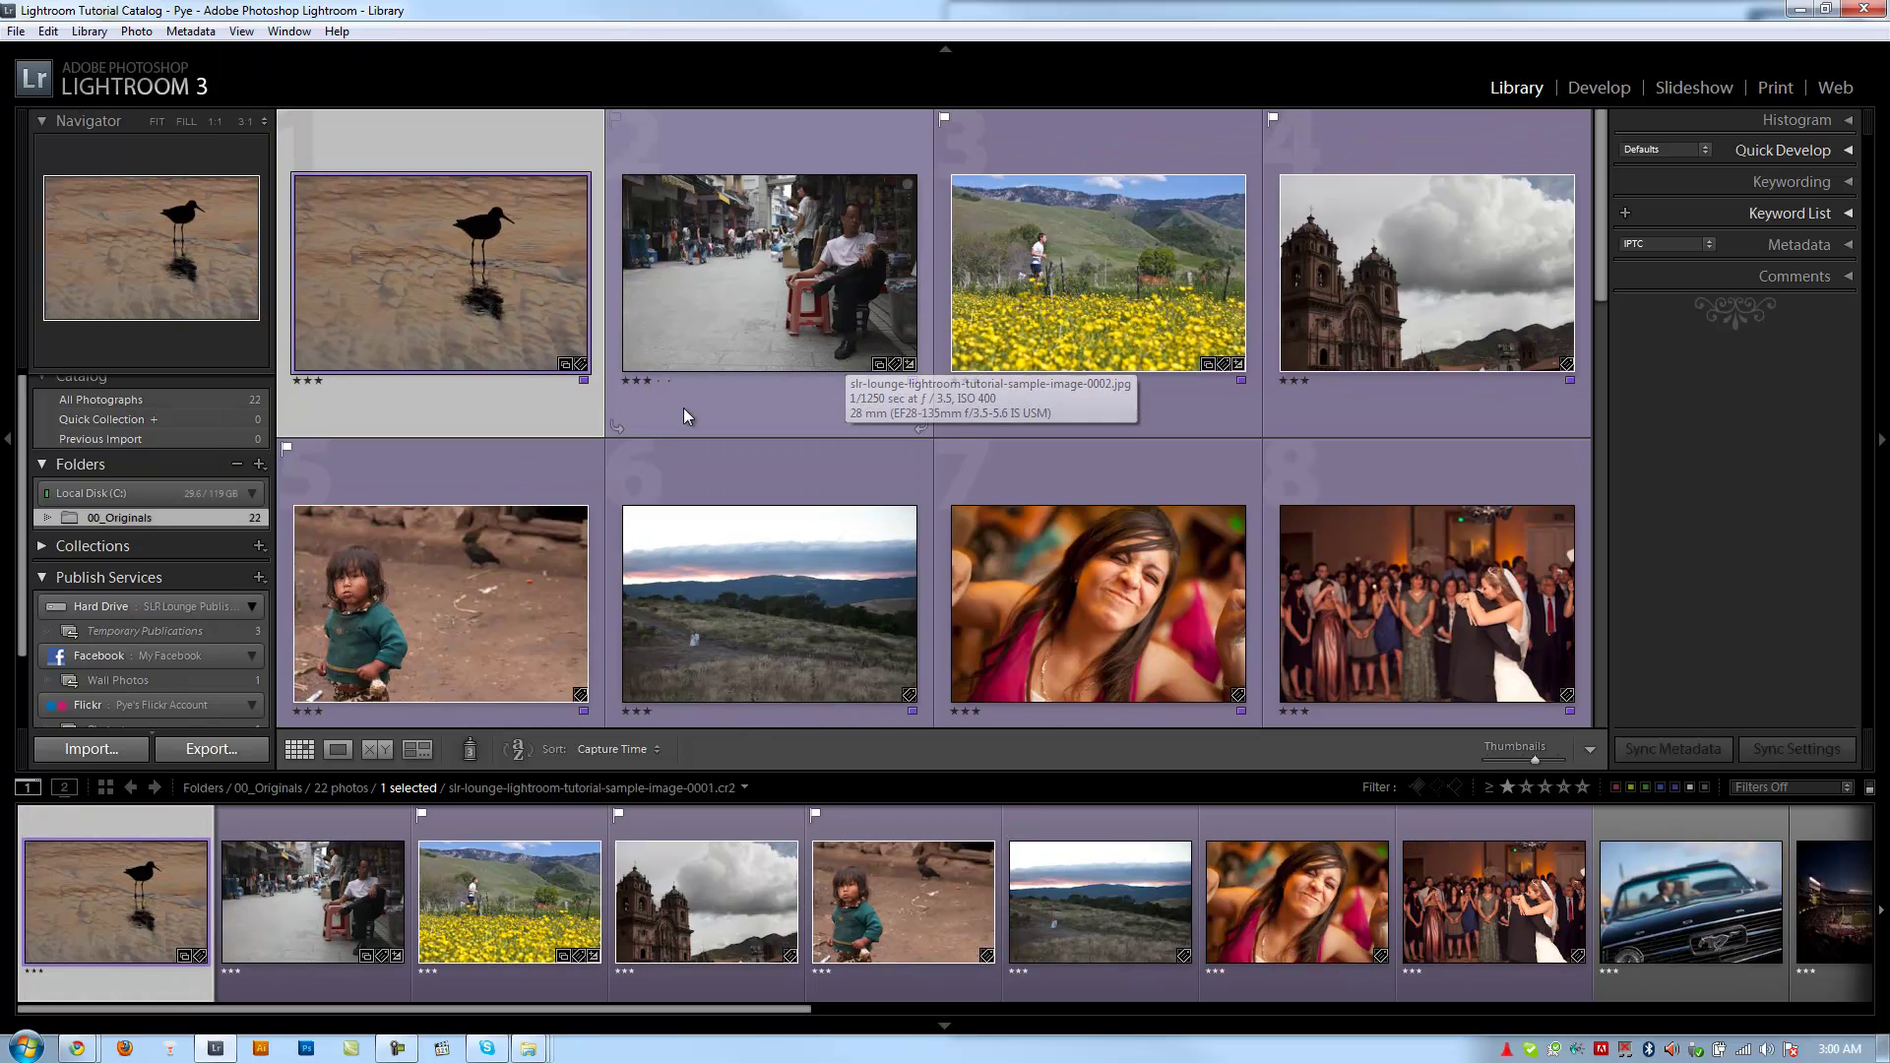
click(737, 356)
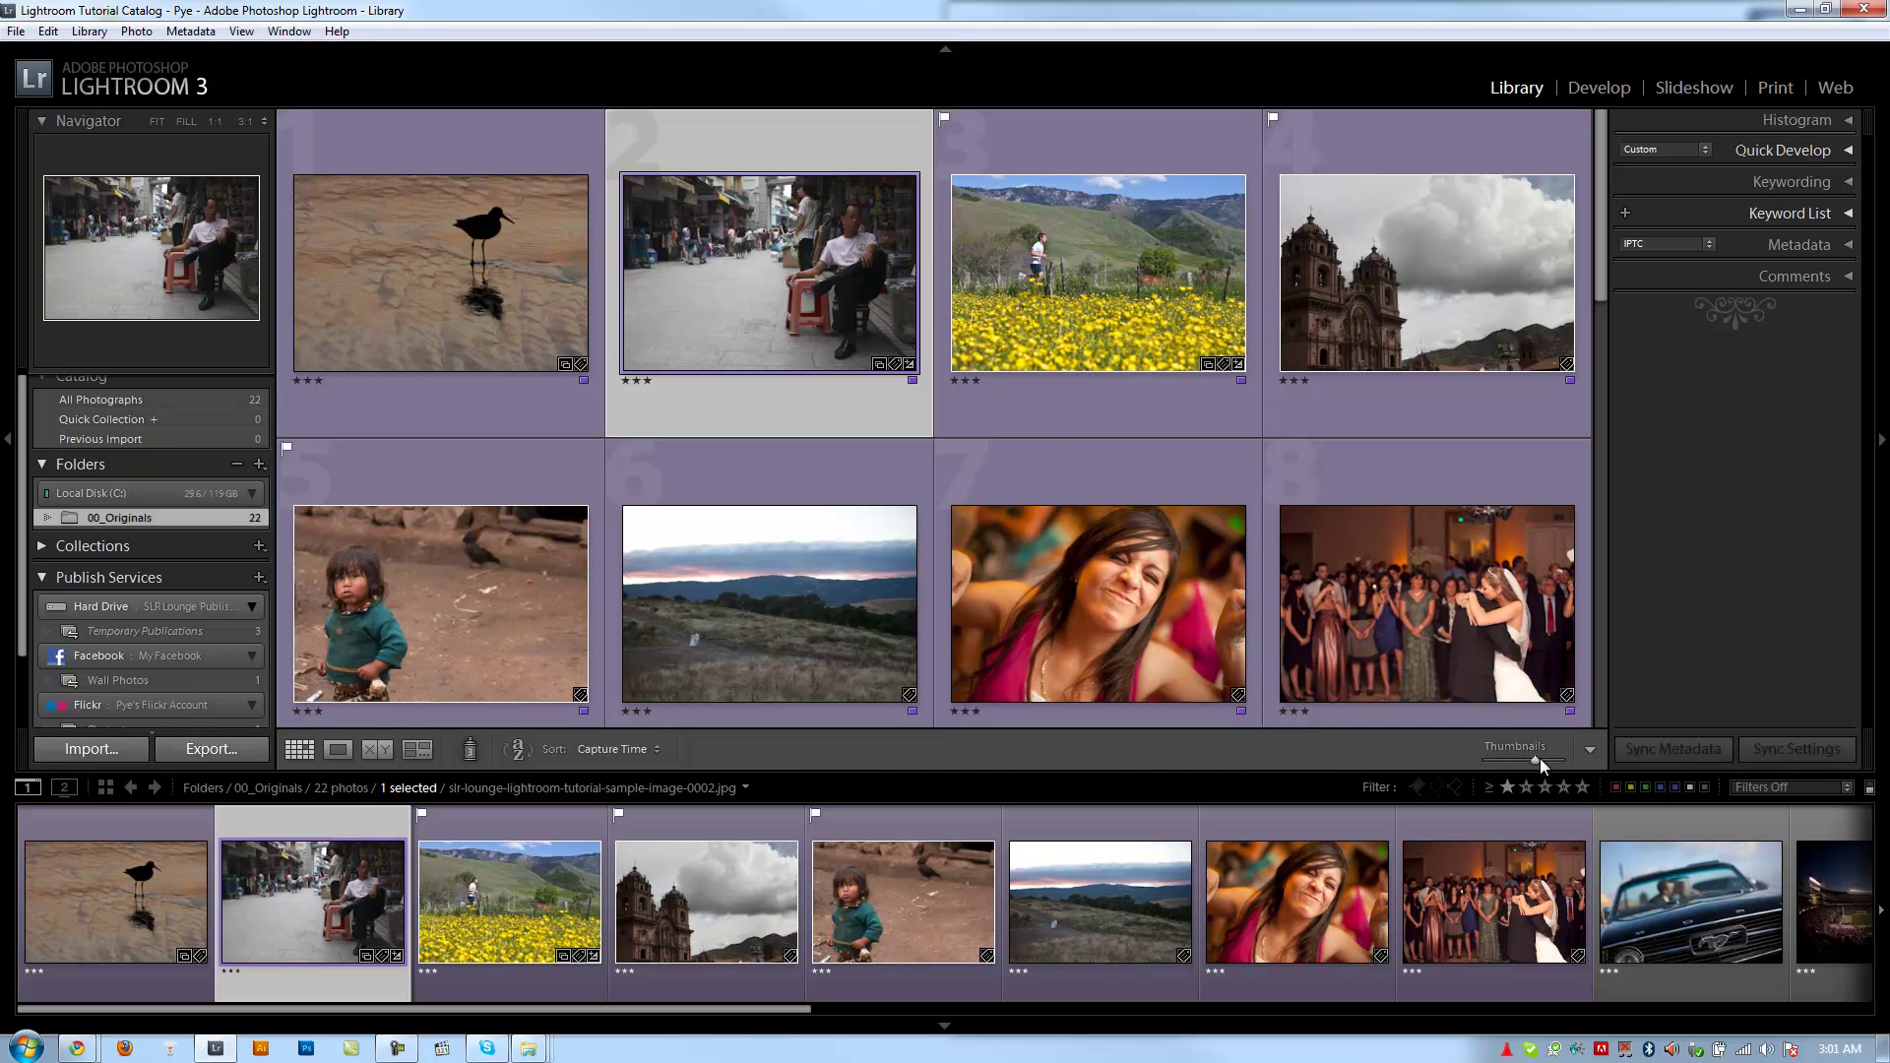
Step: Adjust the Thumbnails size with the slider and = key until three photos fit per row
mouse_move(1538, 760)
mouse_down()
mouse_move(1518, 764)
mouse_move(1557, 768)
mouse_move(1527, 768)
mouse_up()
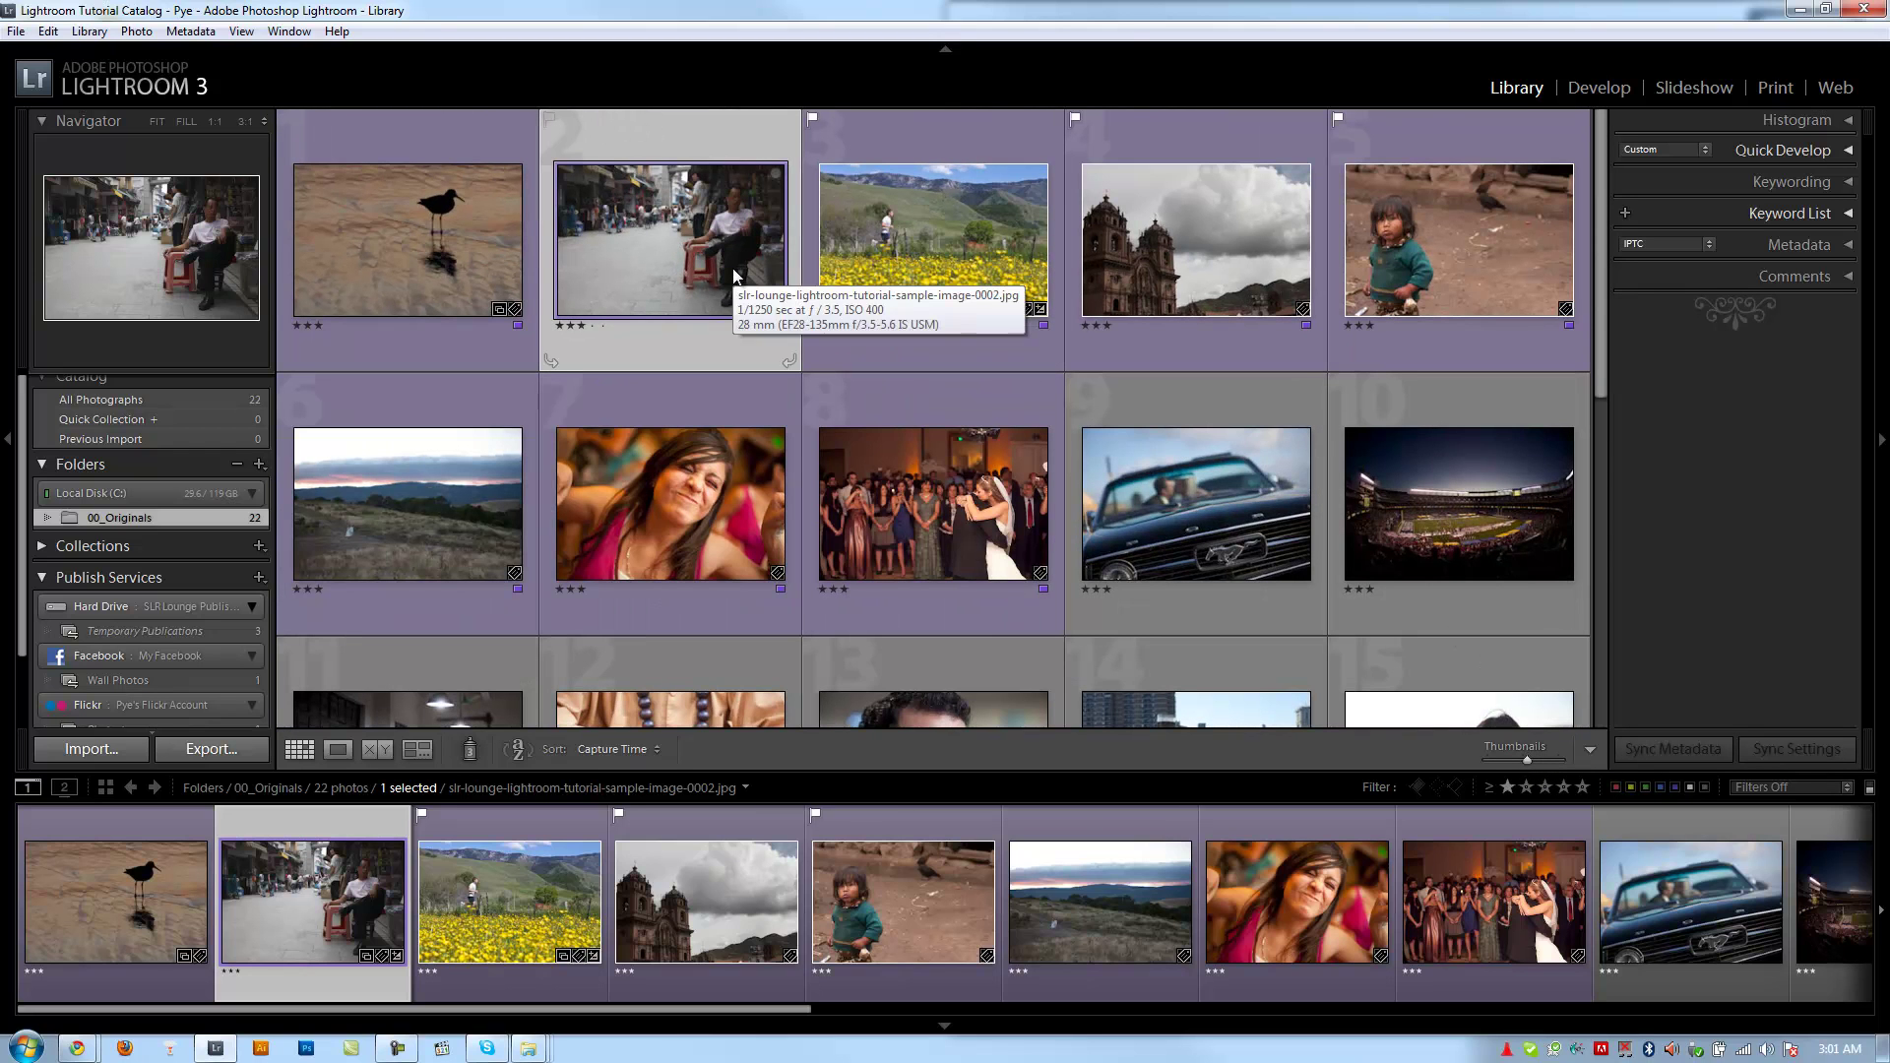
key(equal)
key(minus)
key(equal)
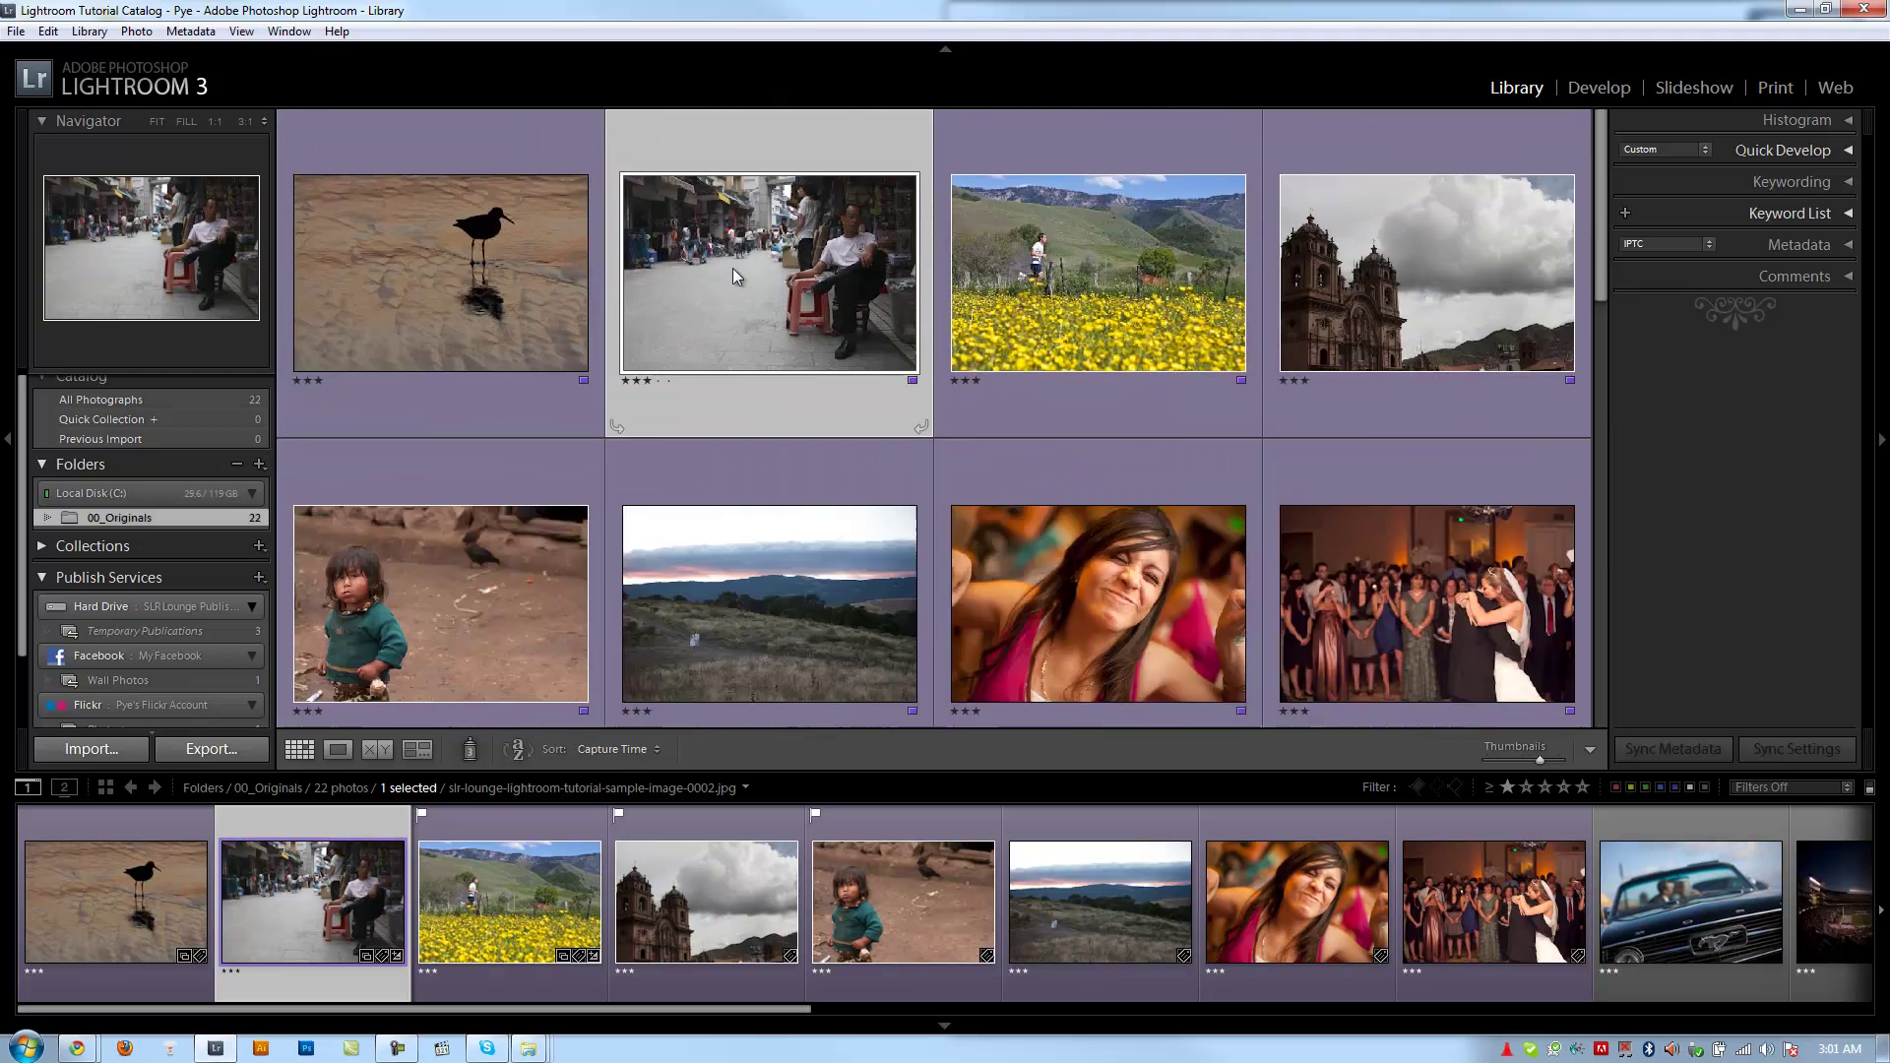
key(equal)
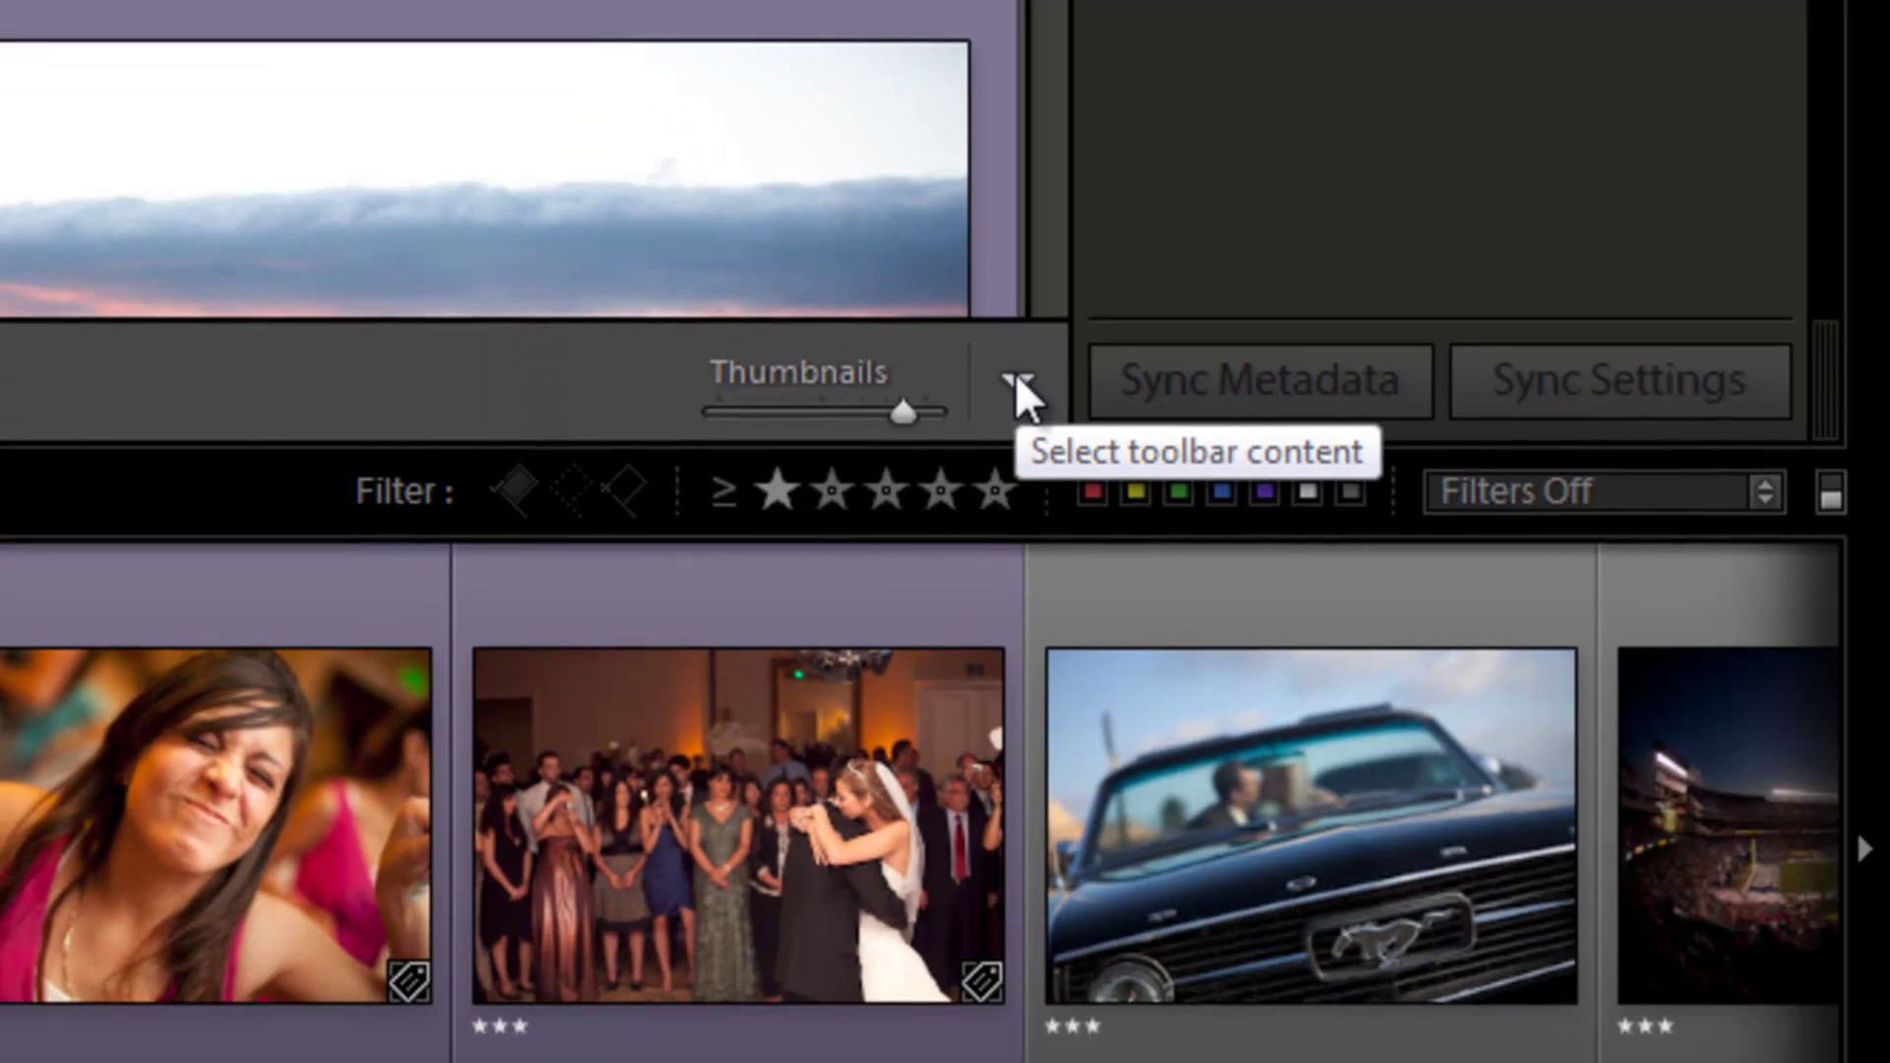
Step: Add Flagging, Rating and Color Label controls to the grid toolbar
click(1017, 595)
click(1172, 595)
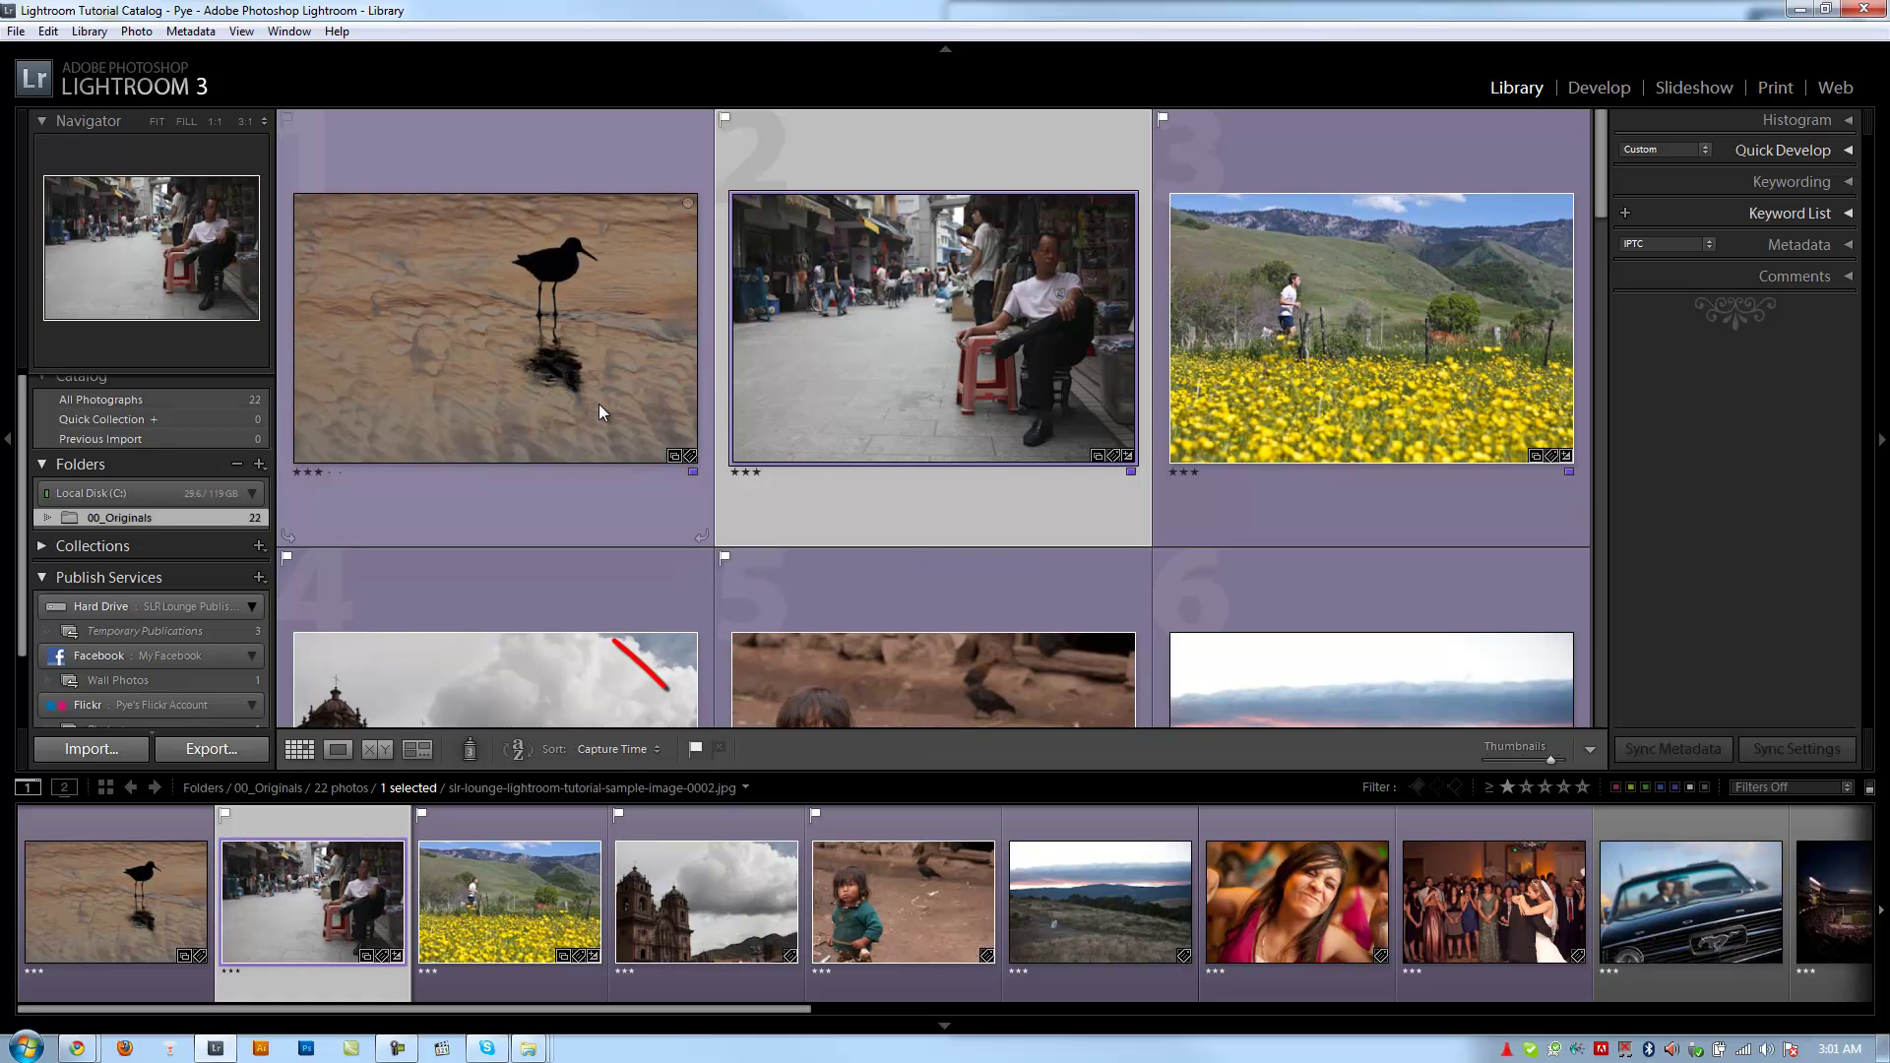
click(599, 404)
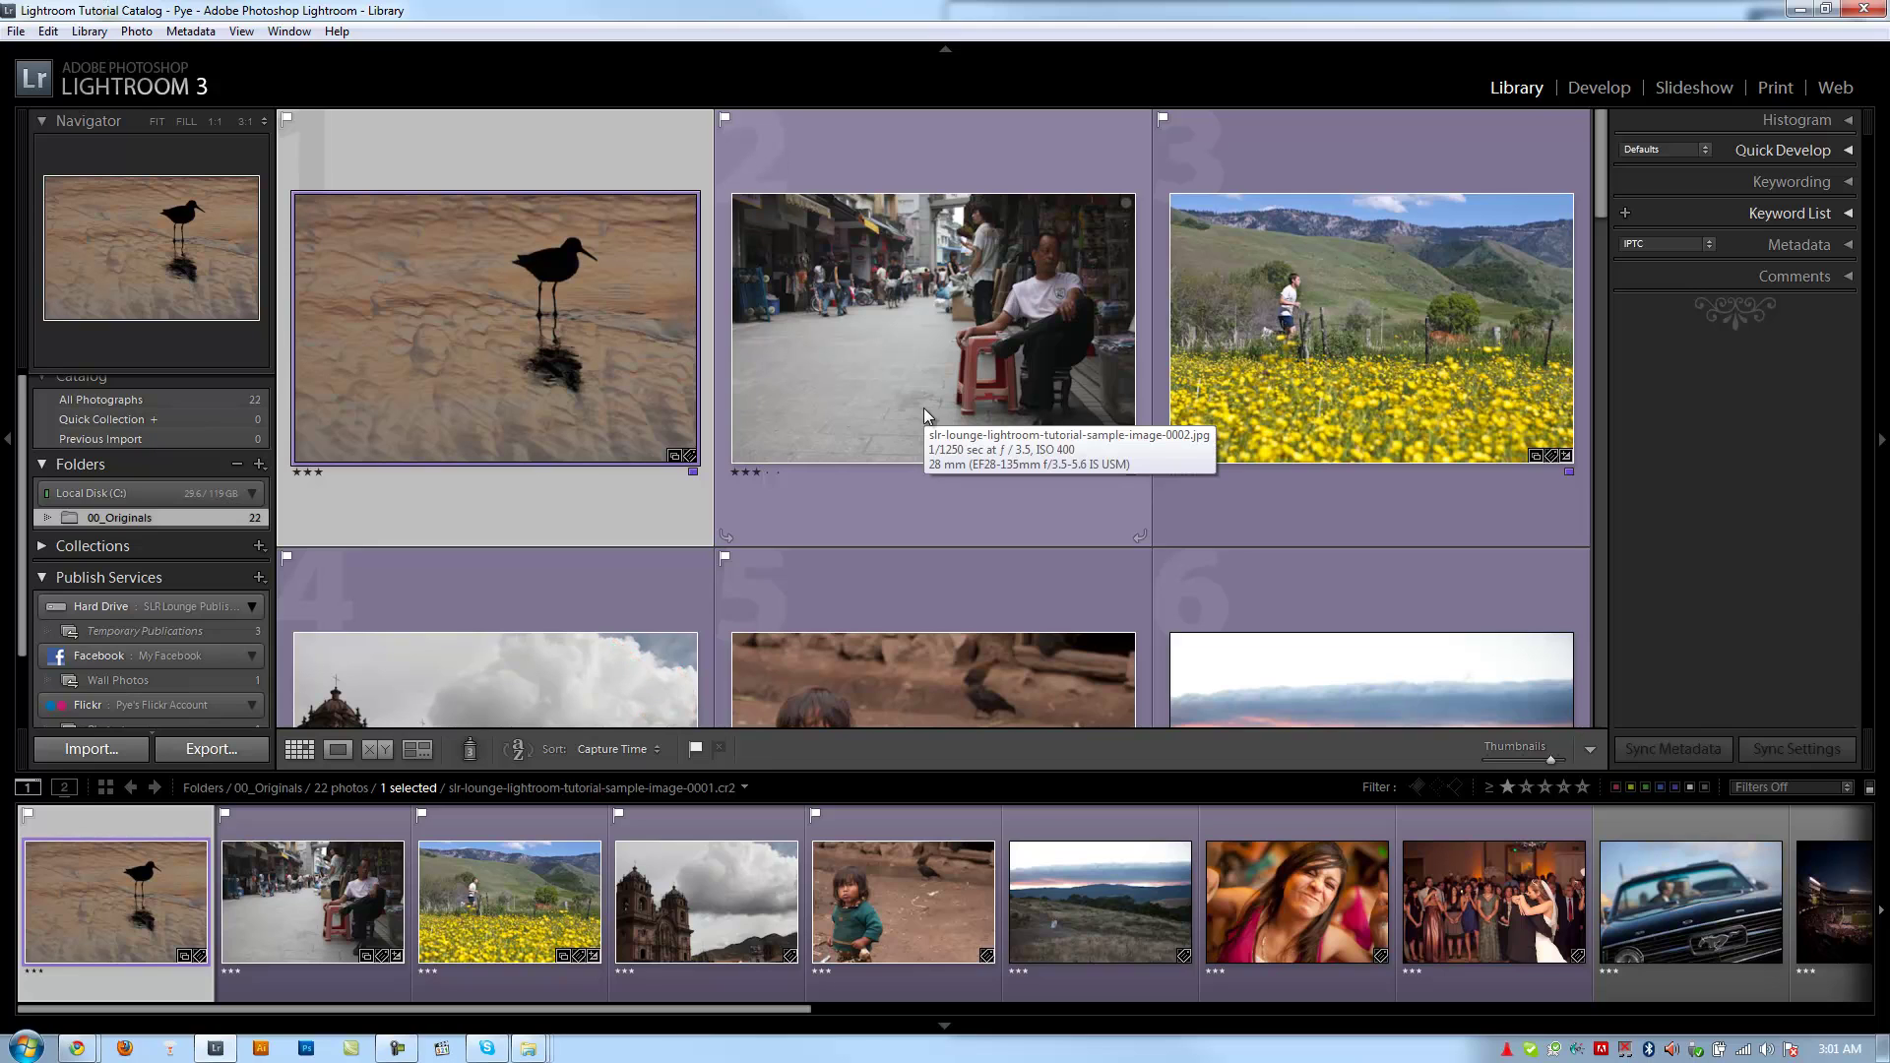
click(1590, 750)
click(1624, 839)
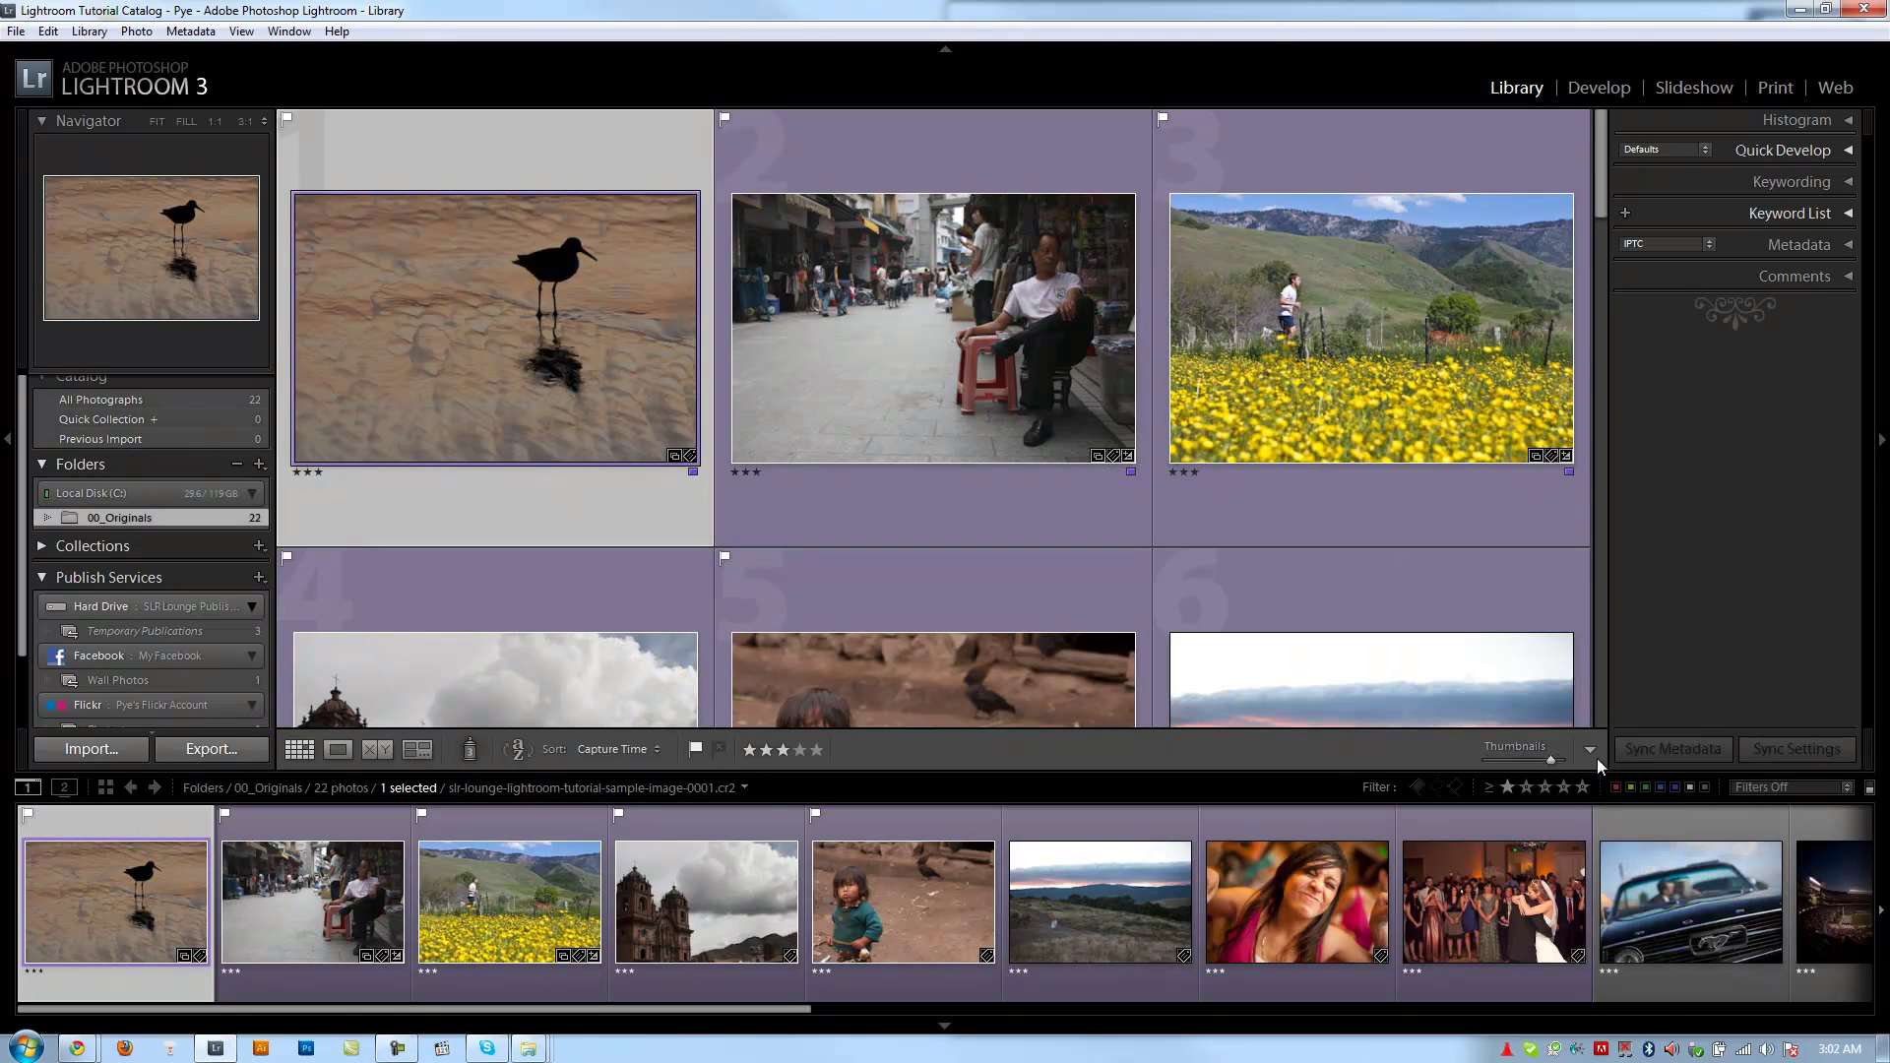
click(1590, 750)
click(1629, 864)
Step: Remove the street scene photo's purple label and three-star rating
click(1045, 456)
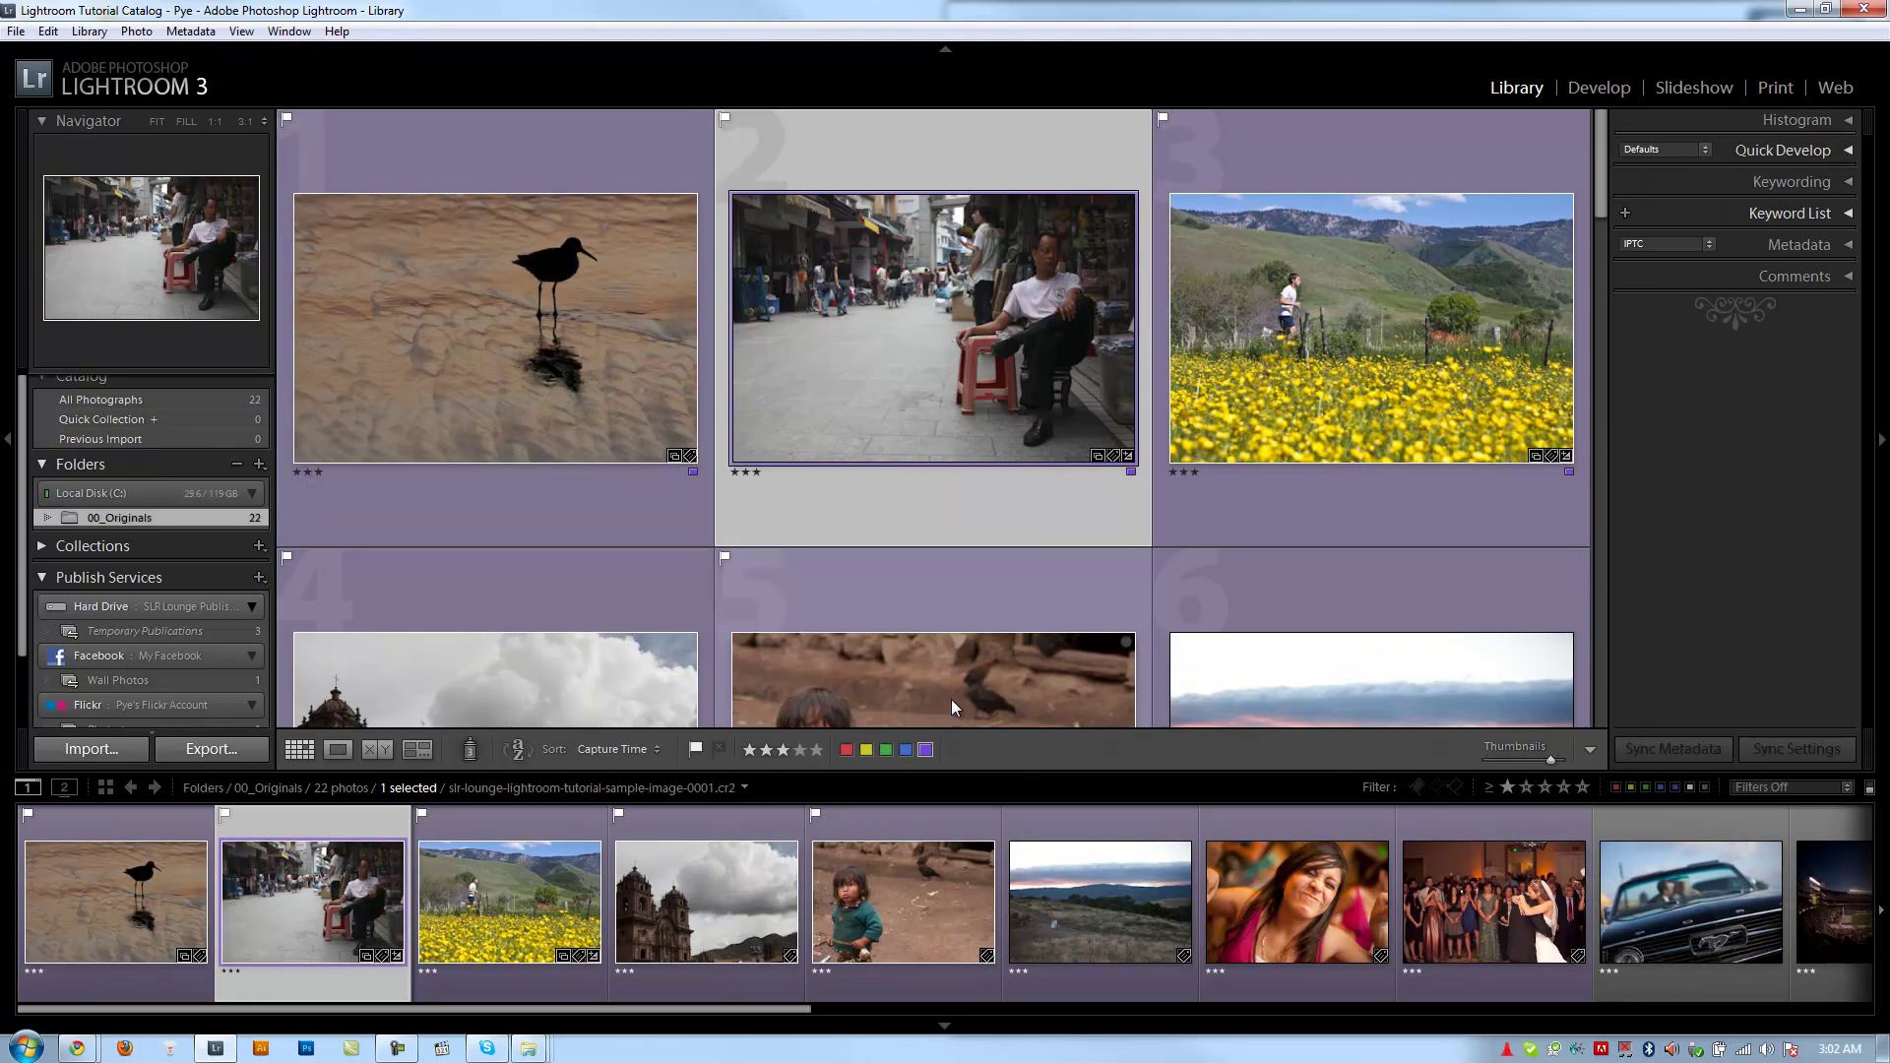
click(926, 751)
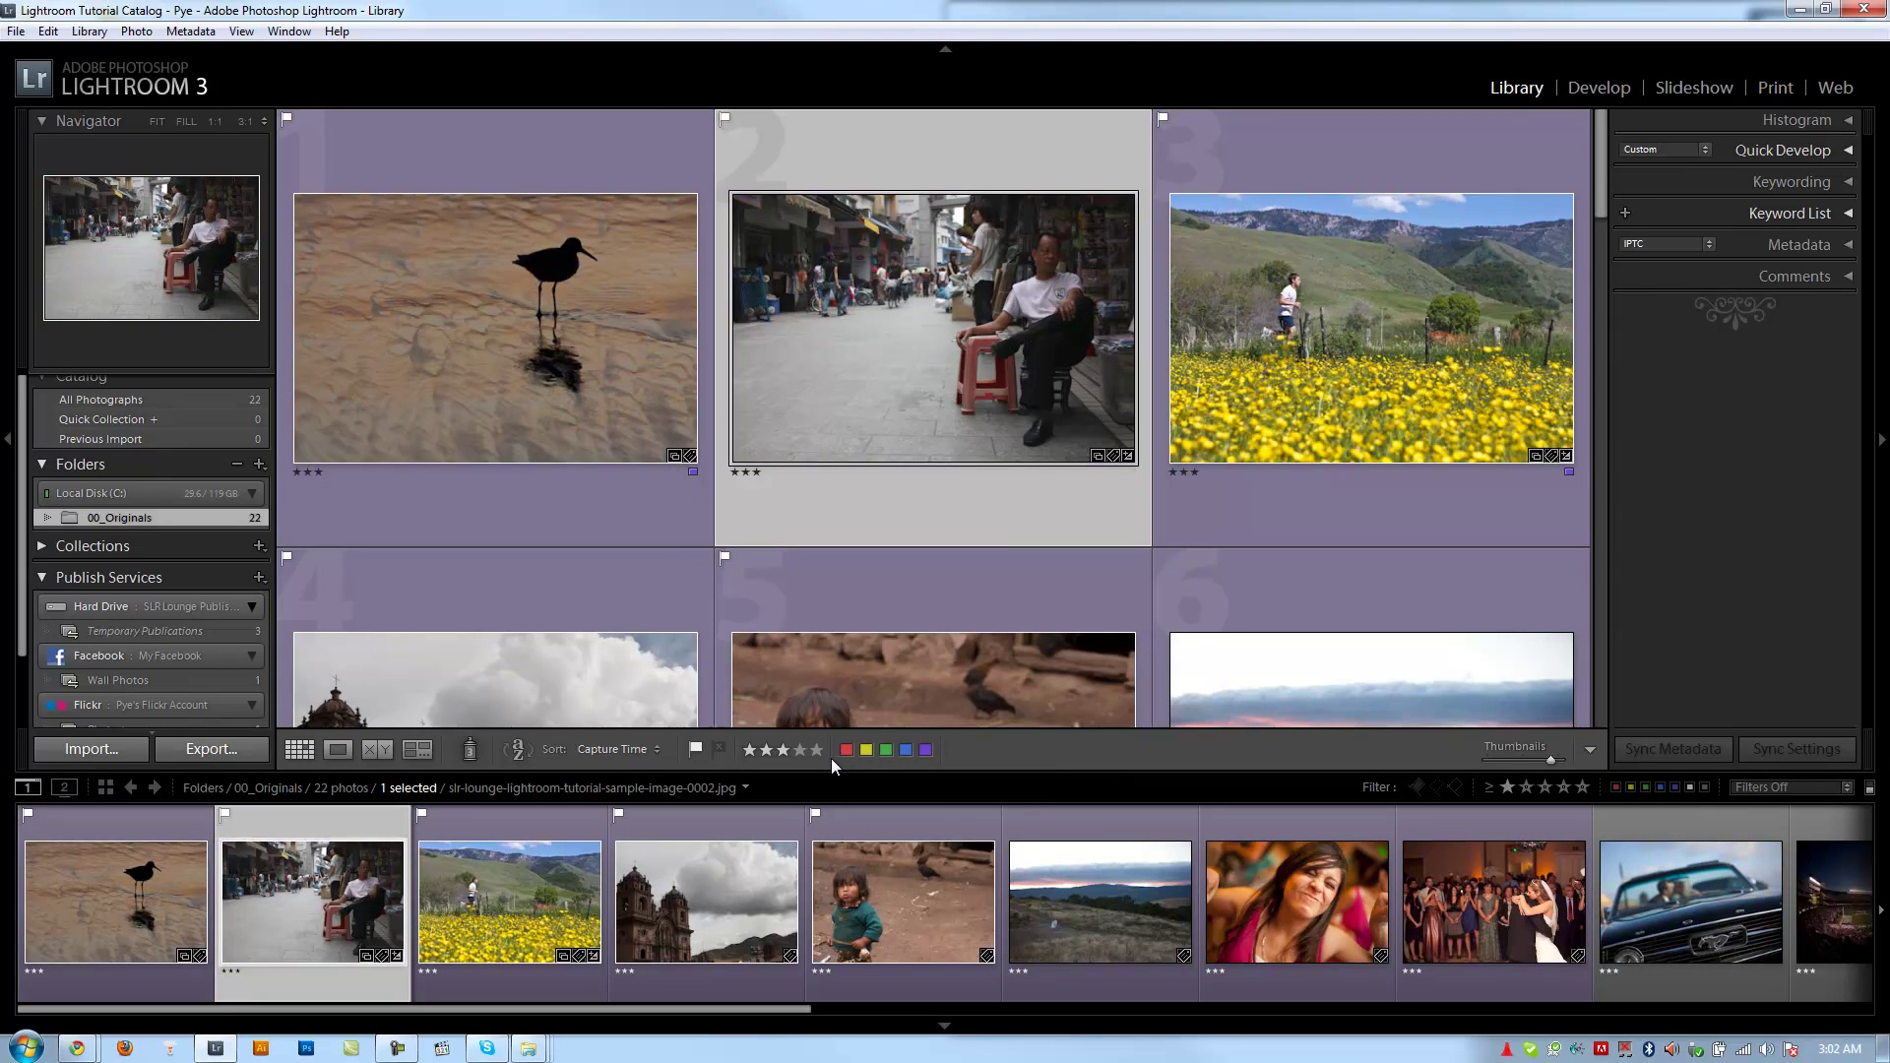
click(784, 752)
click(537, 304)
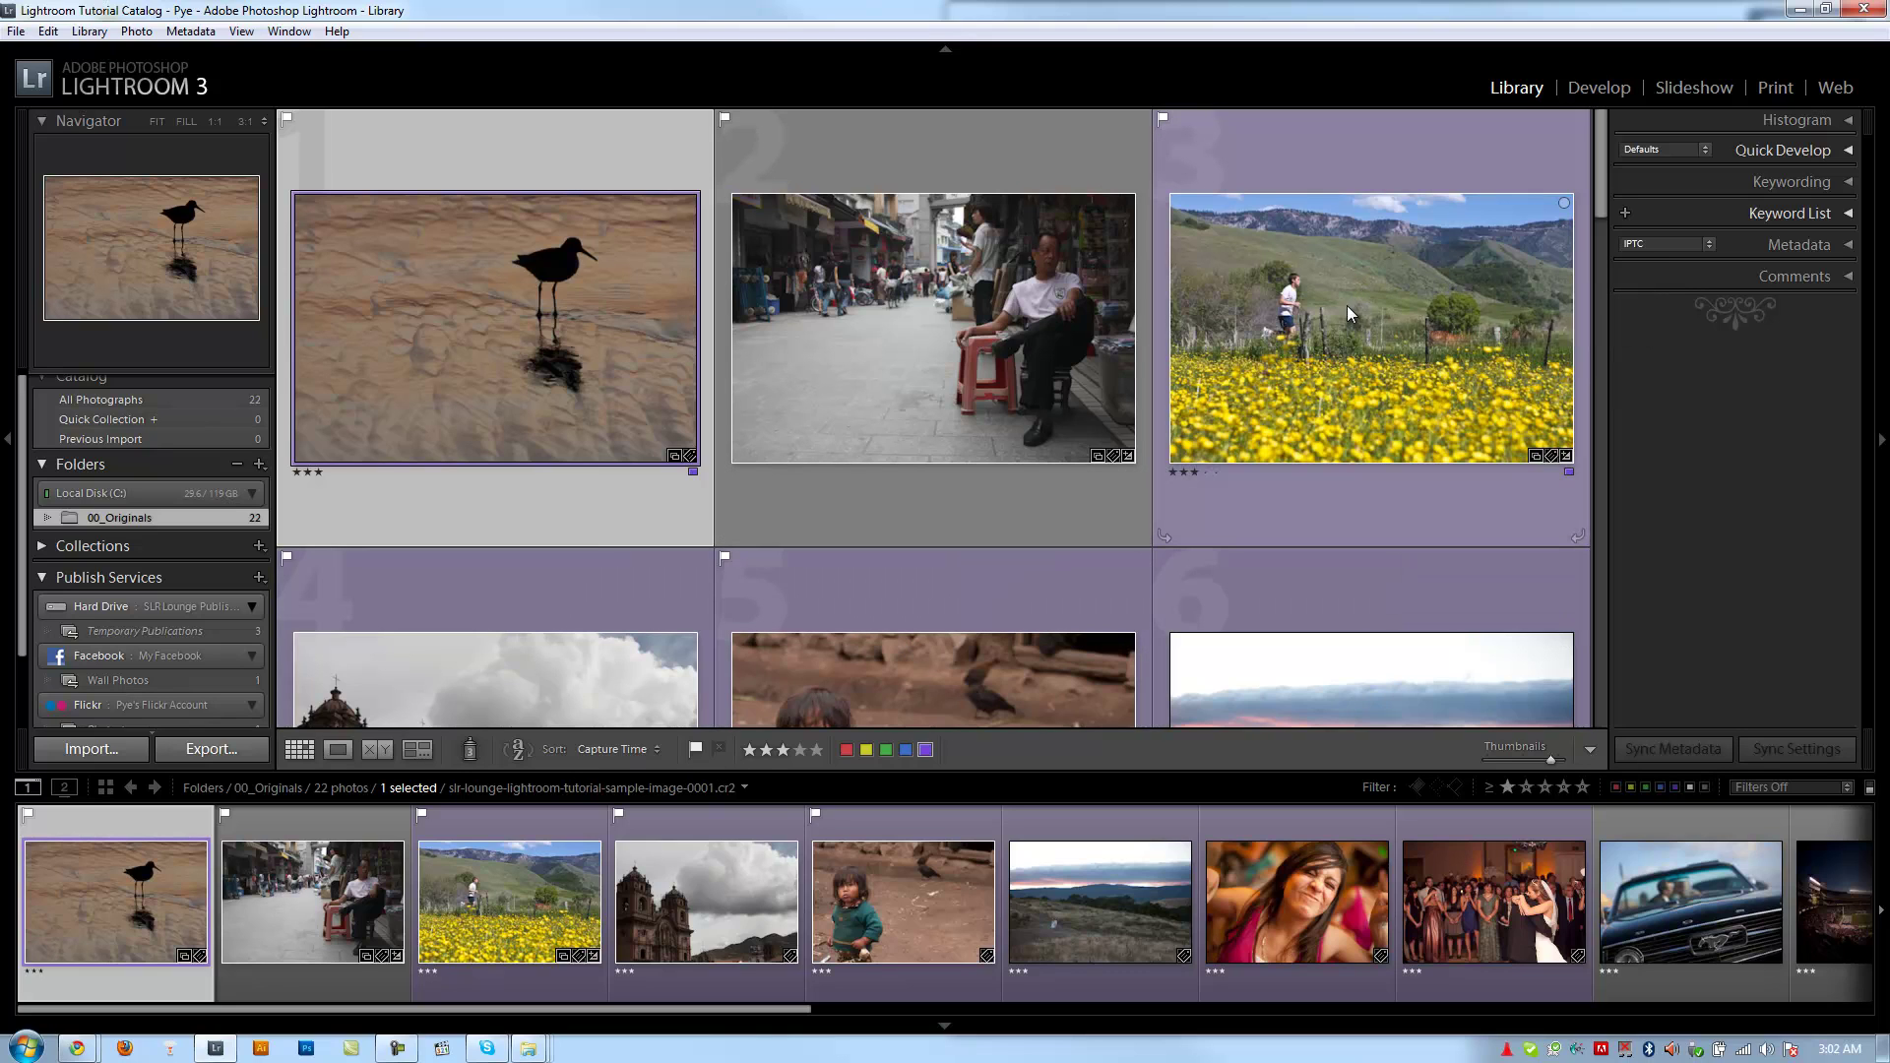
Step: Hide the Library grid toolbar with the T shortcut
mouse_move(1350, 313)
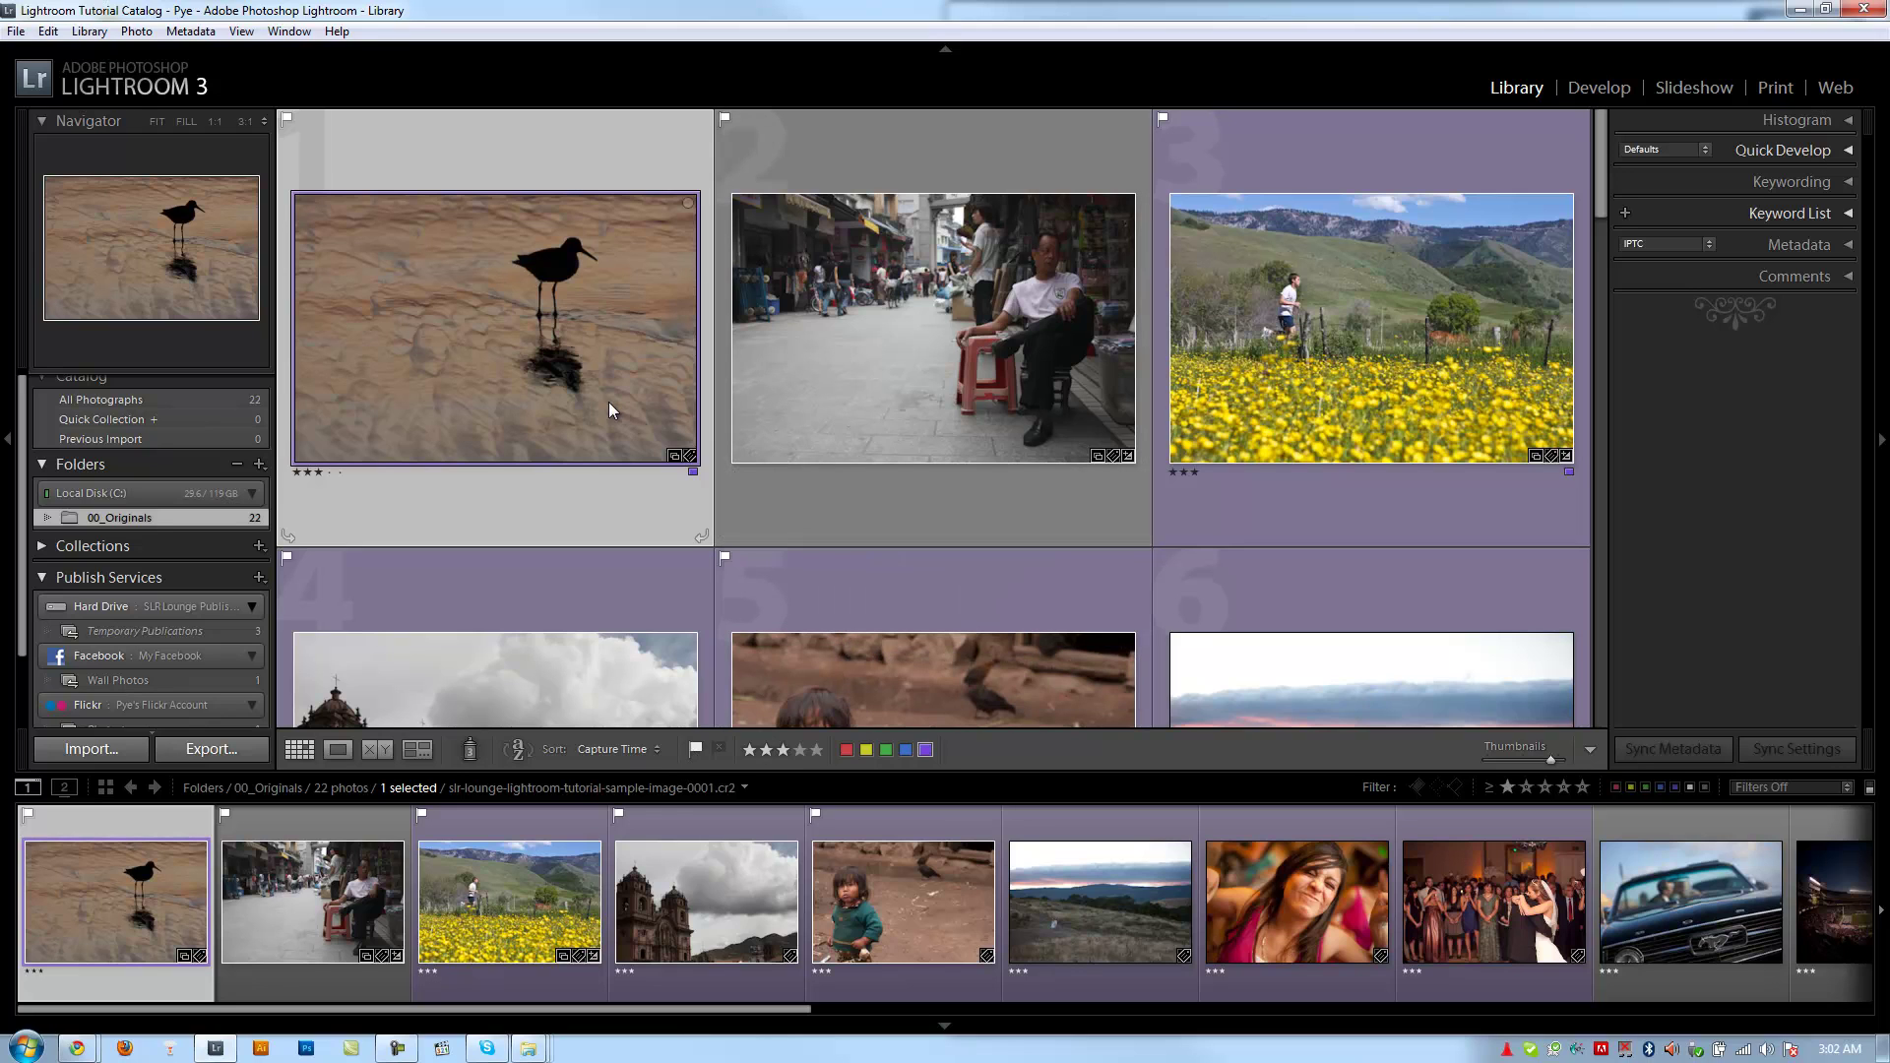
key(t)
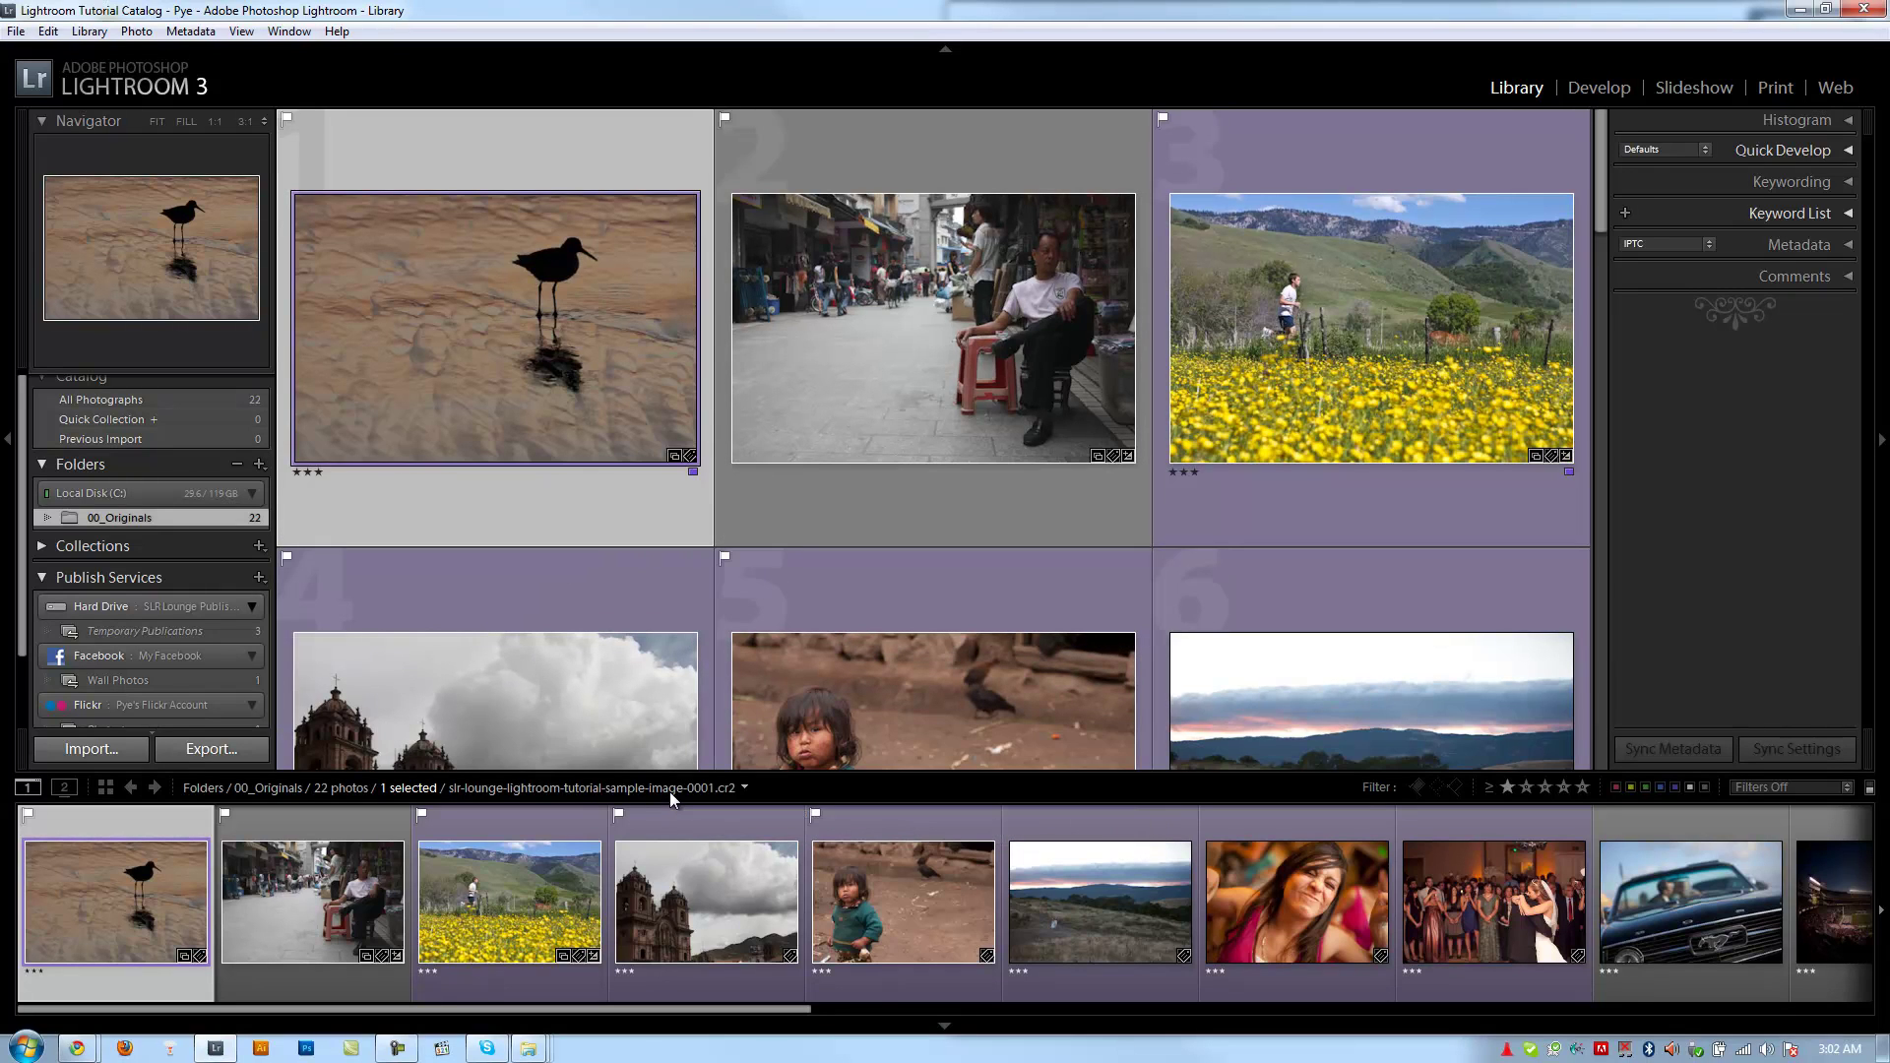